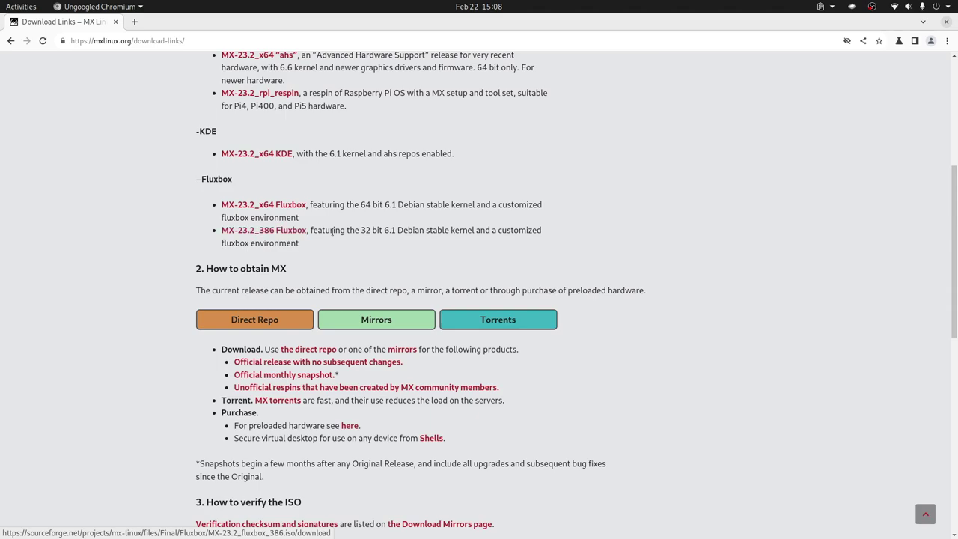
Switch to VirtualBox and allocate 512 MB of memory to the new MX Linux virtual machine
key("alt+Tab")
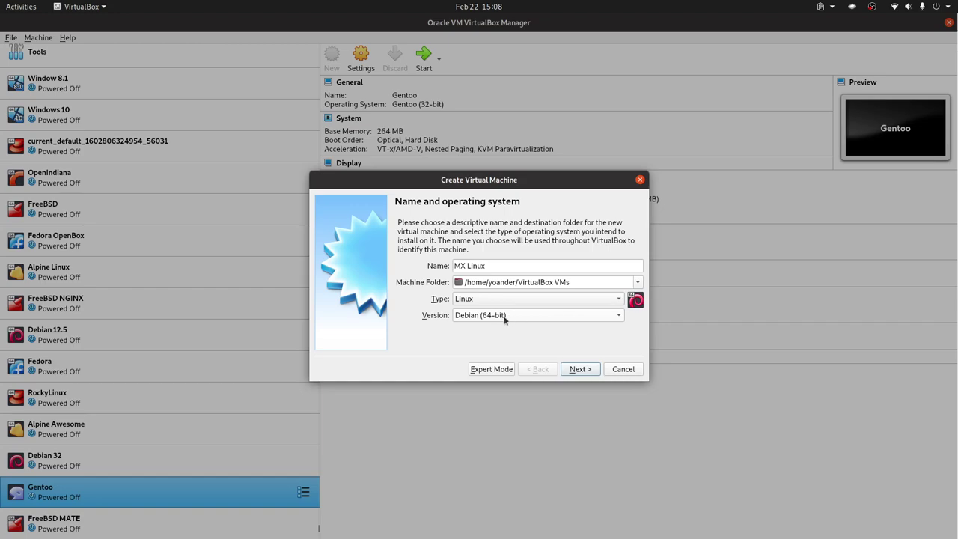
left_click(579, 369)
double_click(603, 264)
type("512")
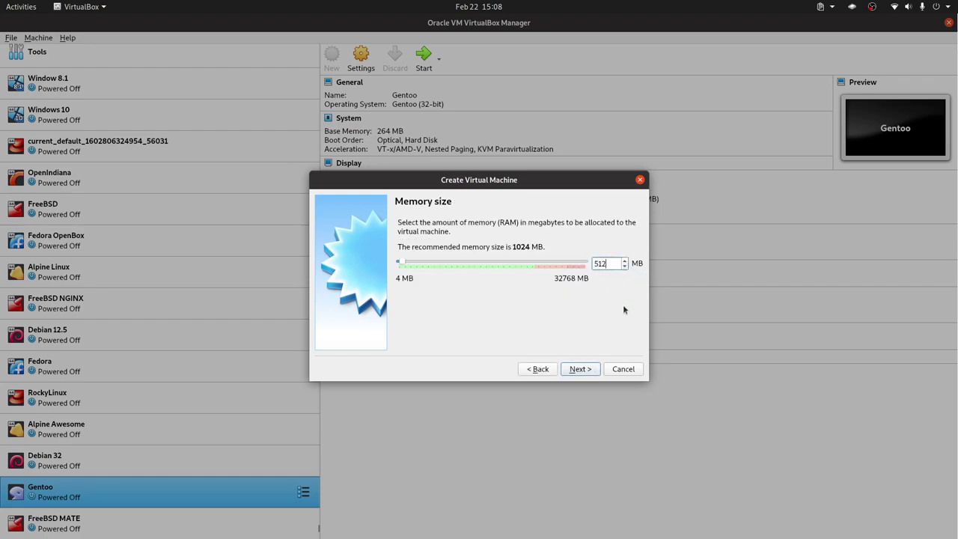
left_click(583, 372)
Create a dynamically allocated 250 GB VDI hard disk for the MX Linux virtual machine
left_click(584, 369)
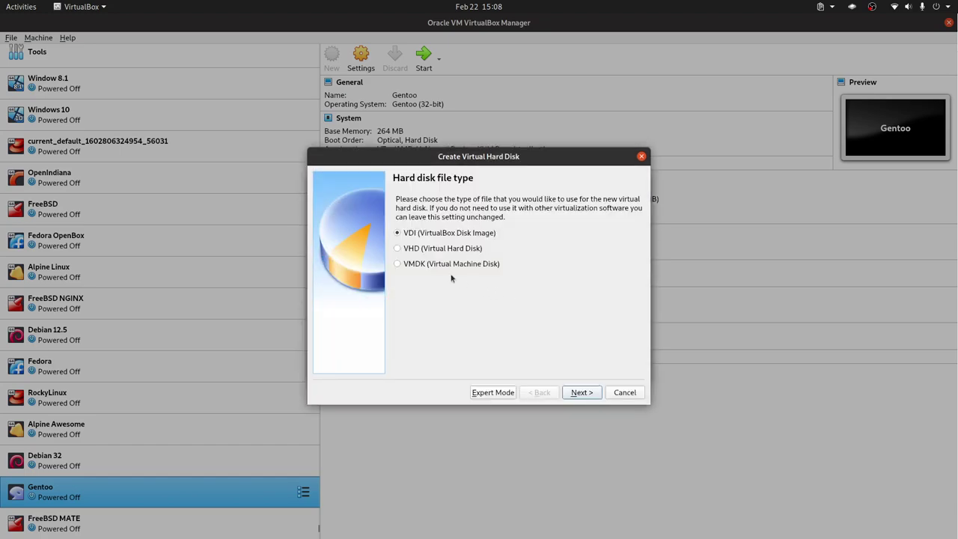
left_click(581, 392)
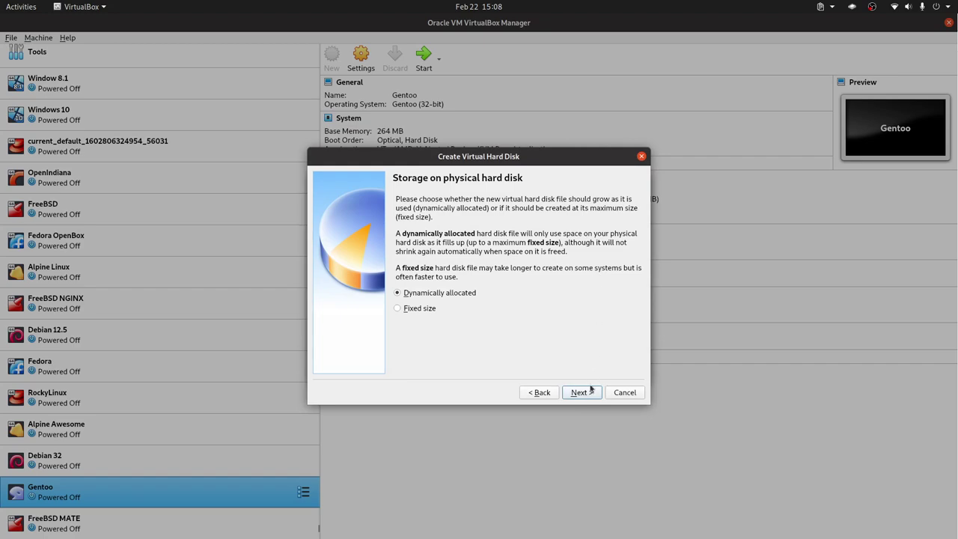
left_click(591, 387)
left_click(613, 275)
type("250")
left_click(591, 397)
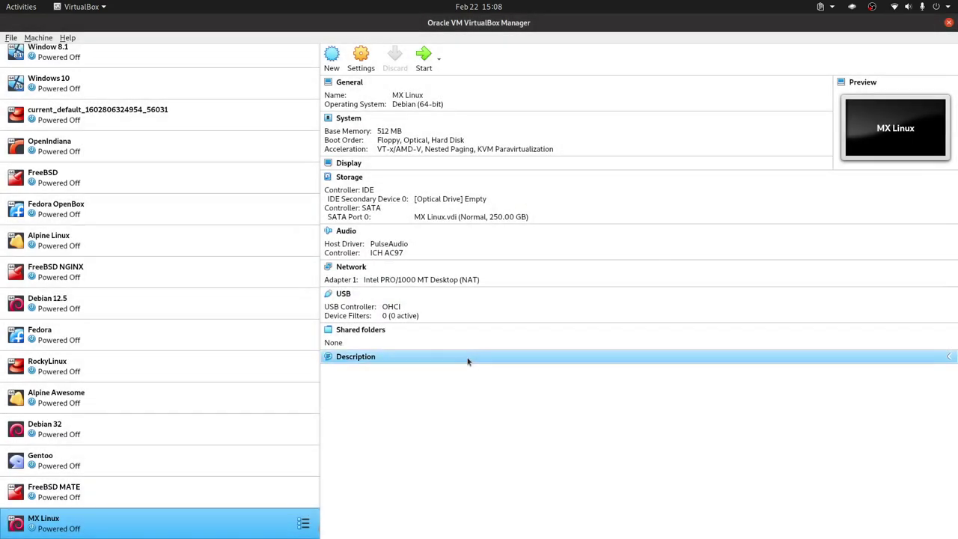
Start the MX Linux machine from MX-23.2_fluxbox_386.iso and boot the MX-23.2 fluxbox 386 live system
double_click(235, 518)
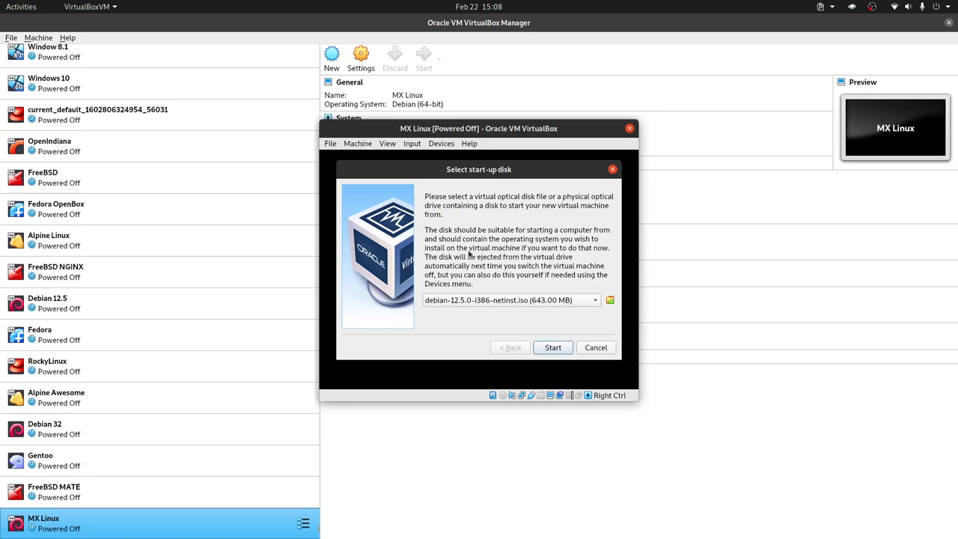
left_click(593, 301)
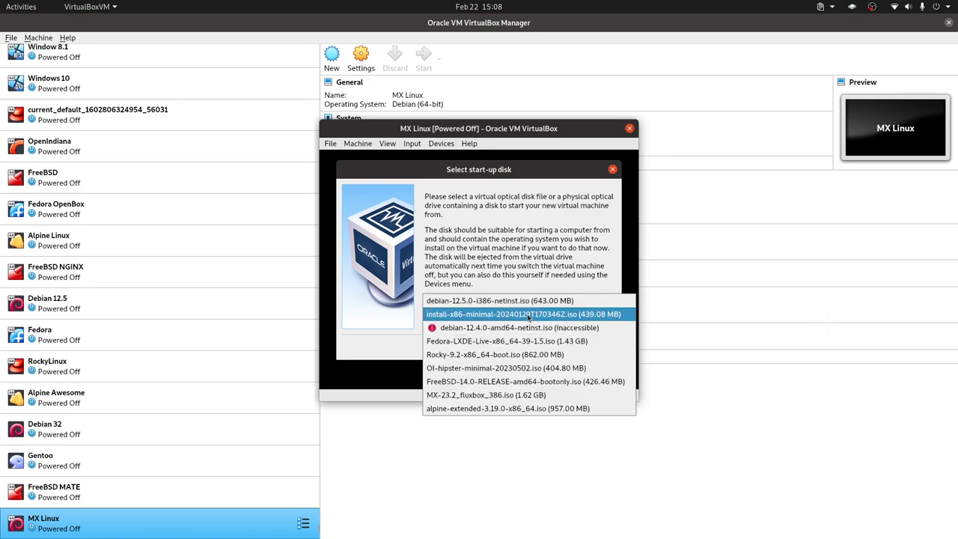
left_click(508, 394)
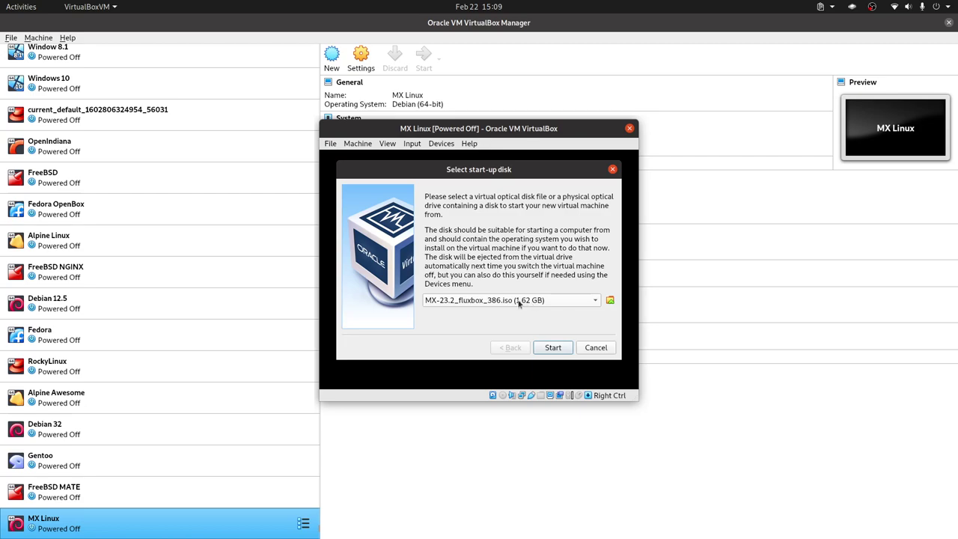
left_click(553, 349)
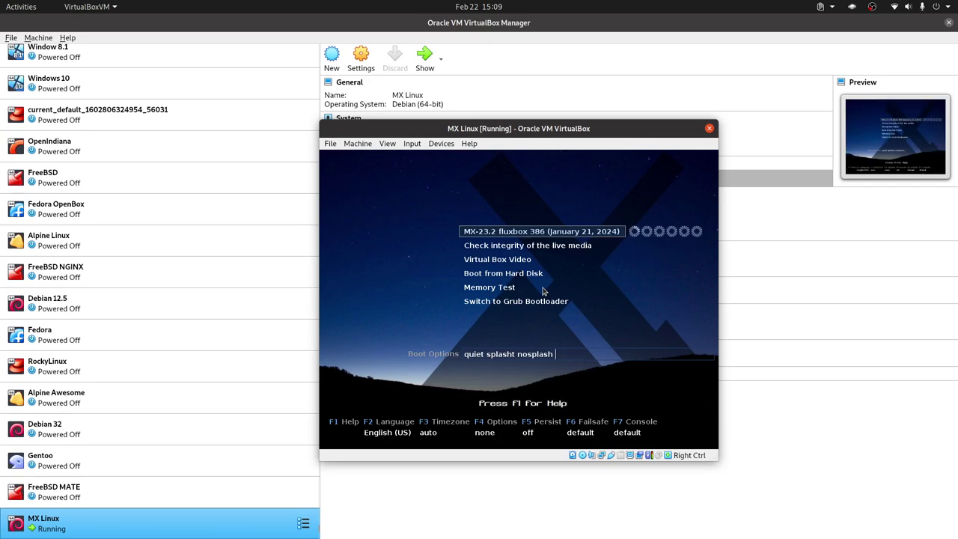
key("Return")
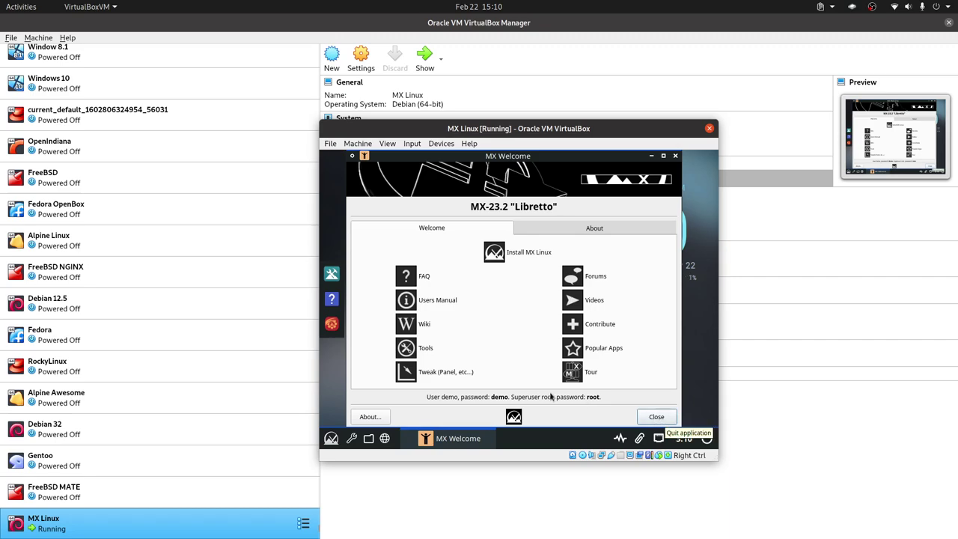
Dismiss the MX Welcome window and set the Virtual1 display resolution to 1280x960 with ARandR
left_click(662, 419)
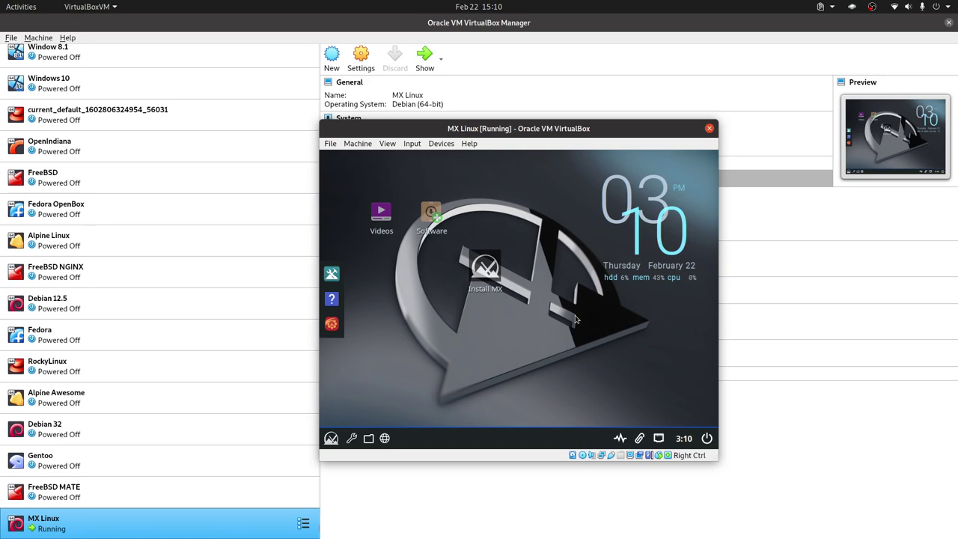
left_click(331, 437)
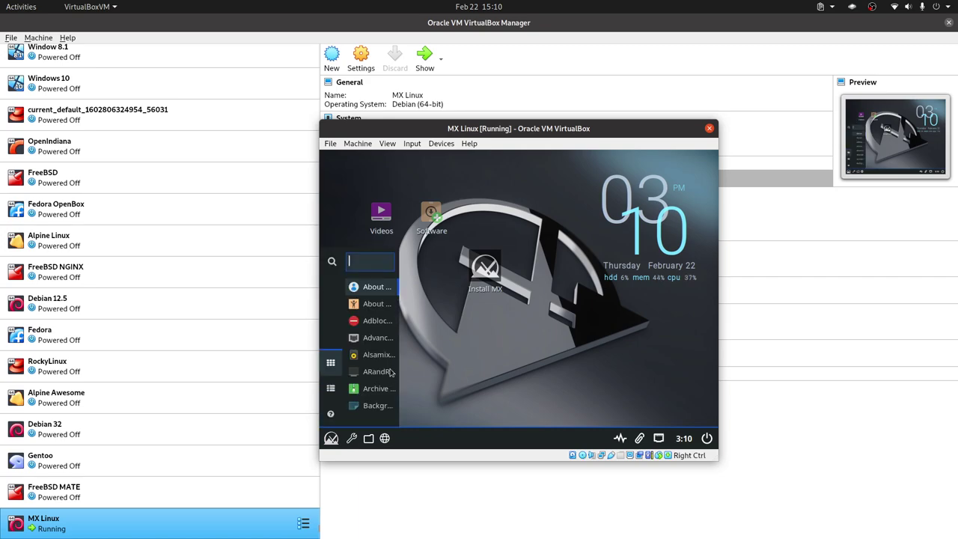
left_click(389, 371)
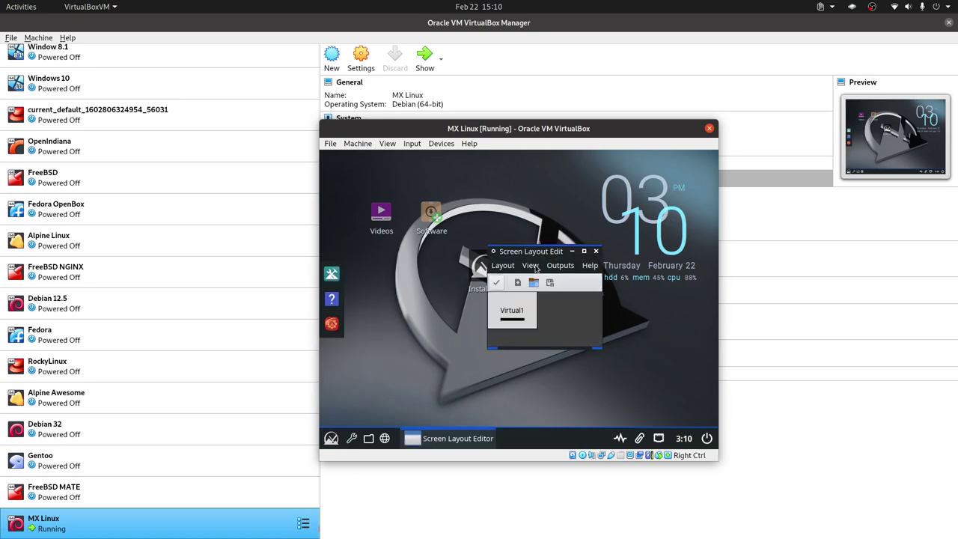
right_click(524, 311)
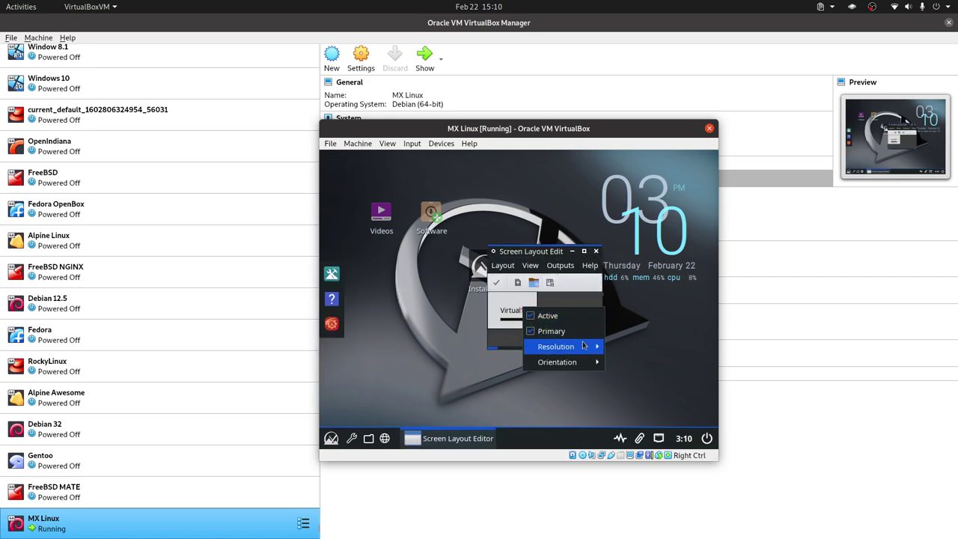
mouse_move(586, 348)
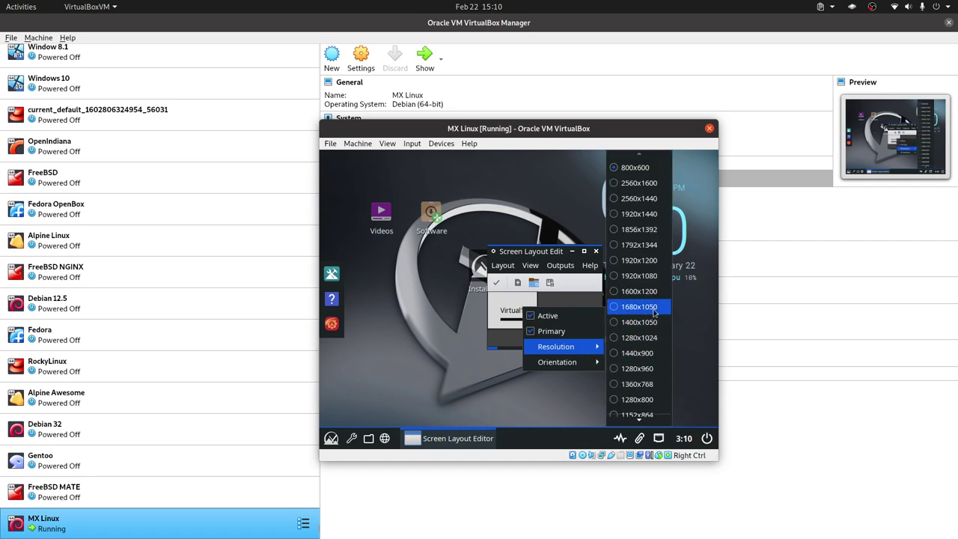
left_click(636, 368)
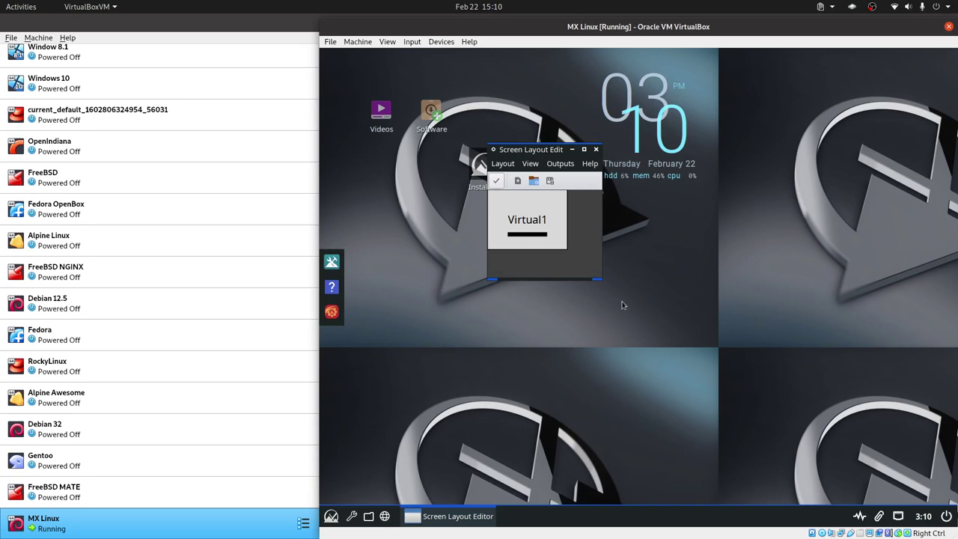
left_click(595, 149)
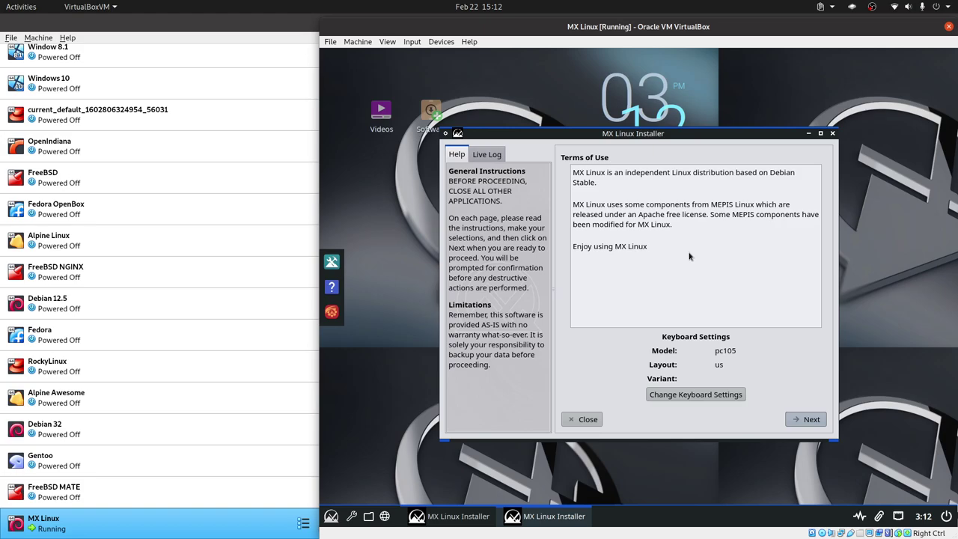
Replace the installer's keyboard layout with English (US, intl., with dead keys) and continue to the installation type
left_click(699, 396)
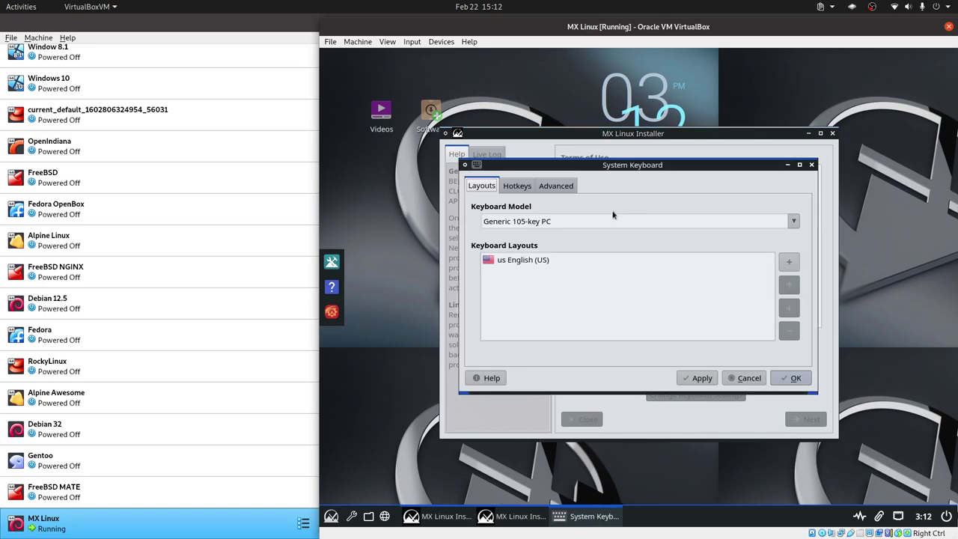
left_click(790, 260)
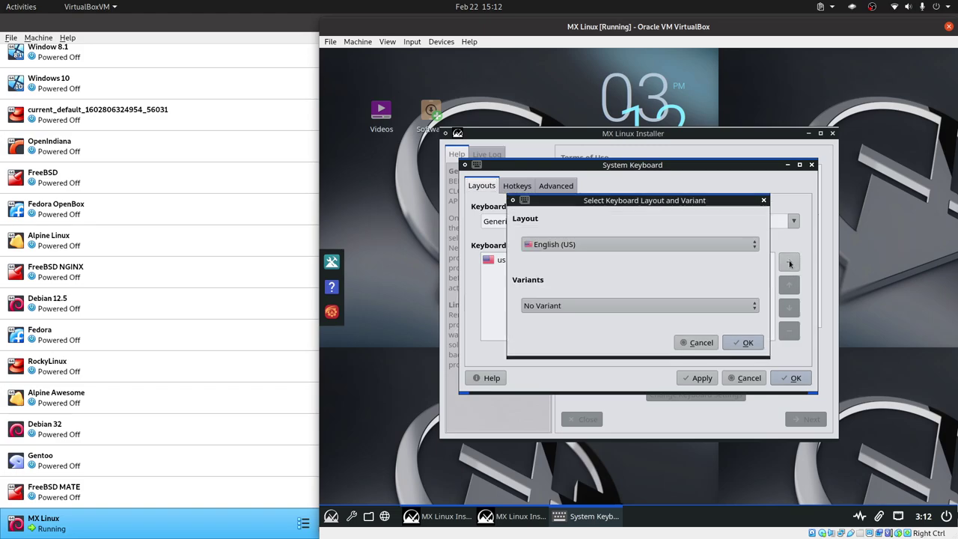
left_click(652, 306)
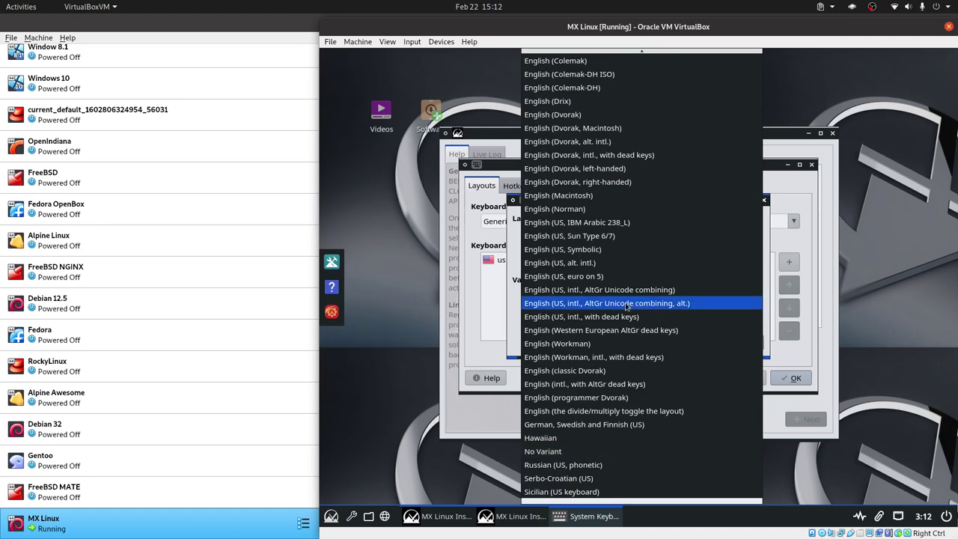
left_click(618, 317)
left_click(743, 345)
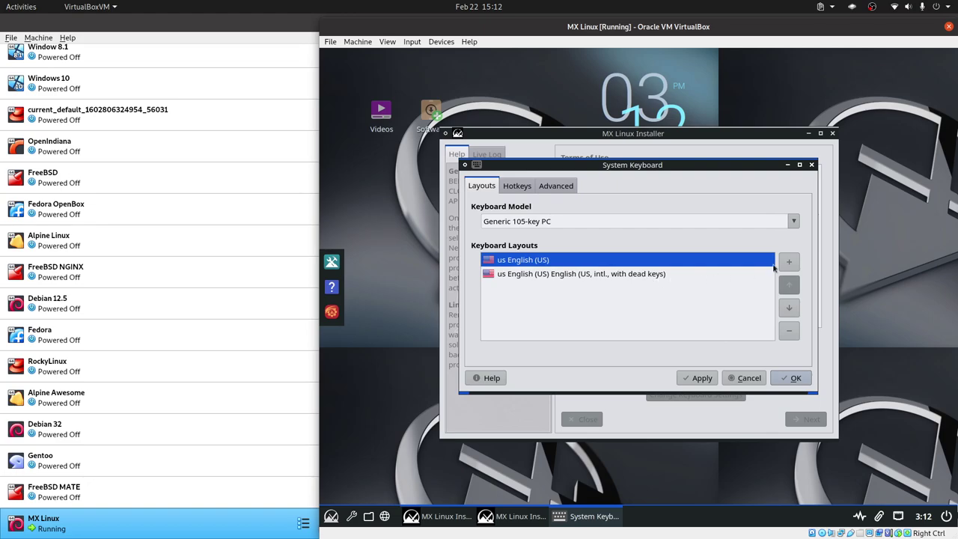
left_click(788, 330)
left_click(793, 379)
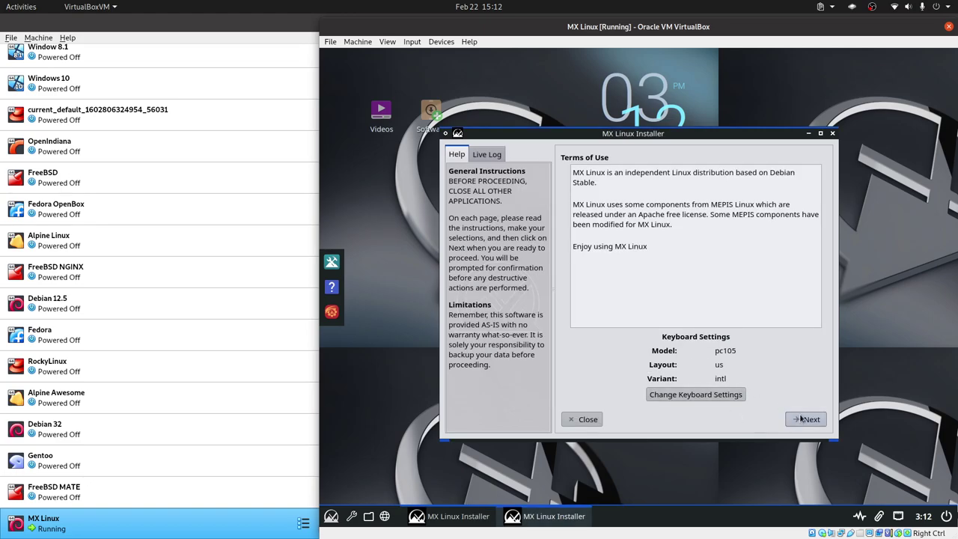
left_click(802, 418)
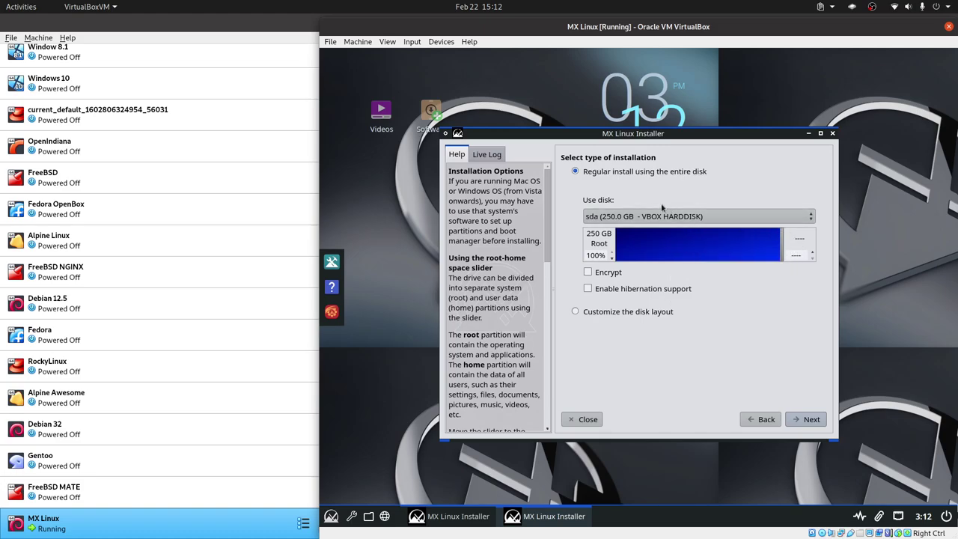
Split the whole-disk installation on sda into 11% root and 89% home
mouse_move(609, 245)
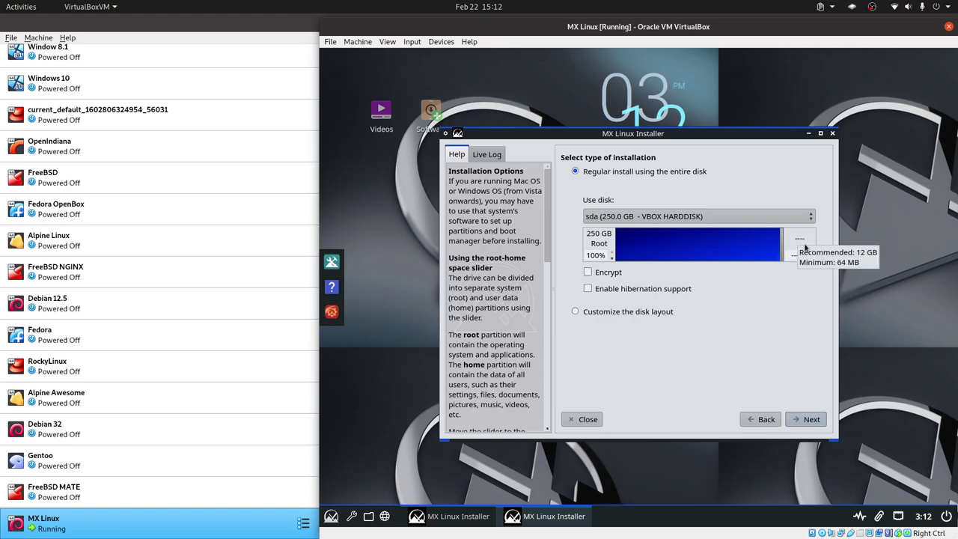
left_click_drag(782, 250, 645, 255)
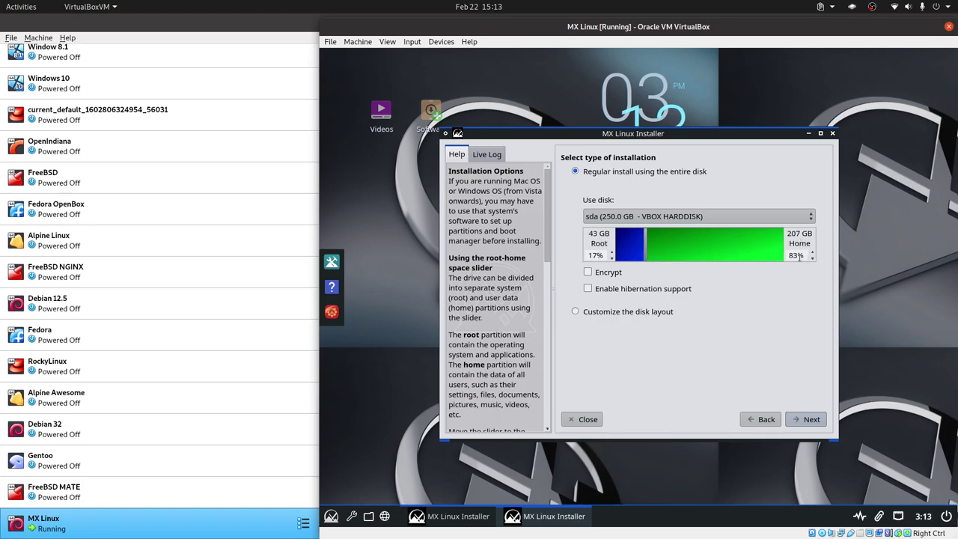
double_click(591, 255)
left_click_drag(648, 252, 634, 253)
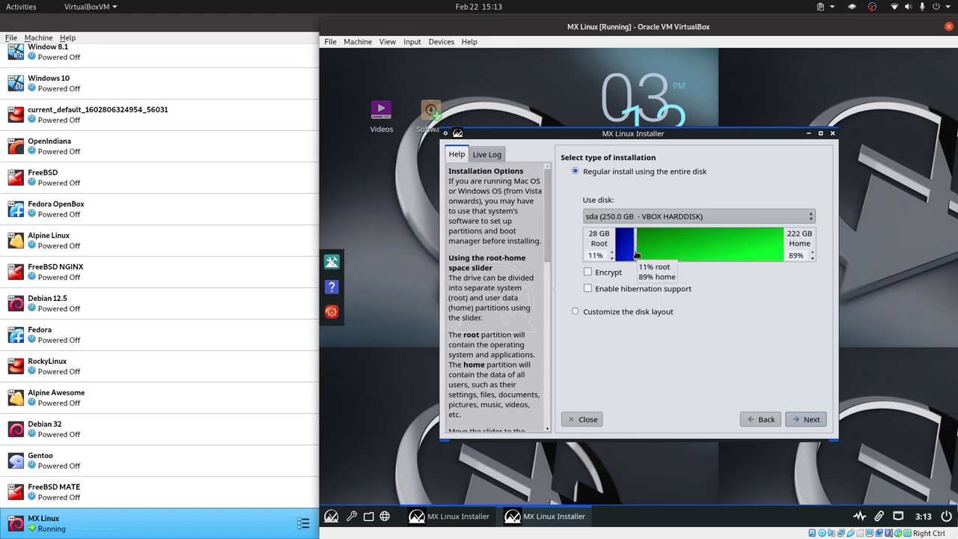
Choose to customize the disk layout, select disk sda in the partition list, and maximize the installer window
left_click(631, 317)
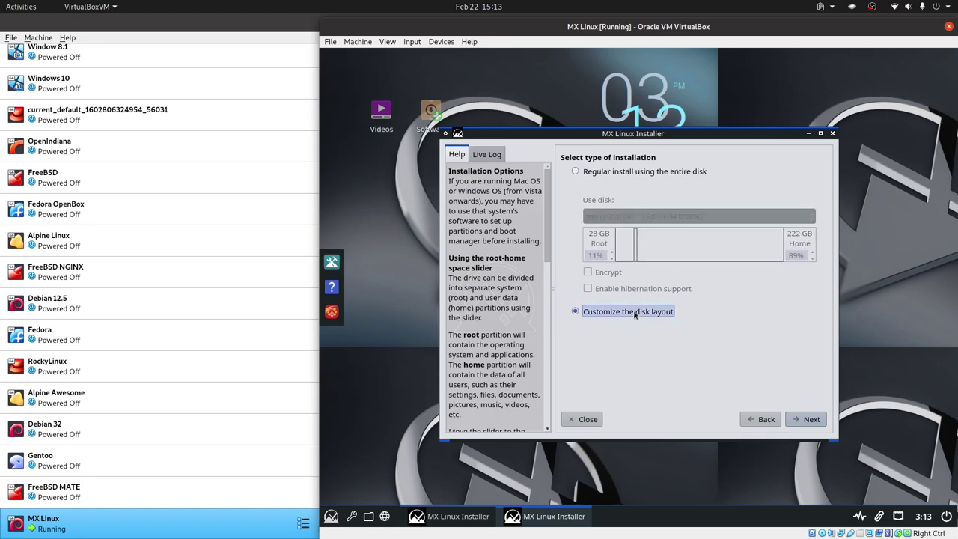
left_click(811, 419)
left_click(623, 188)
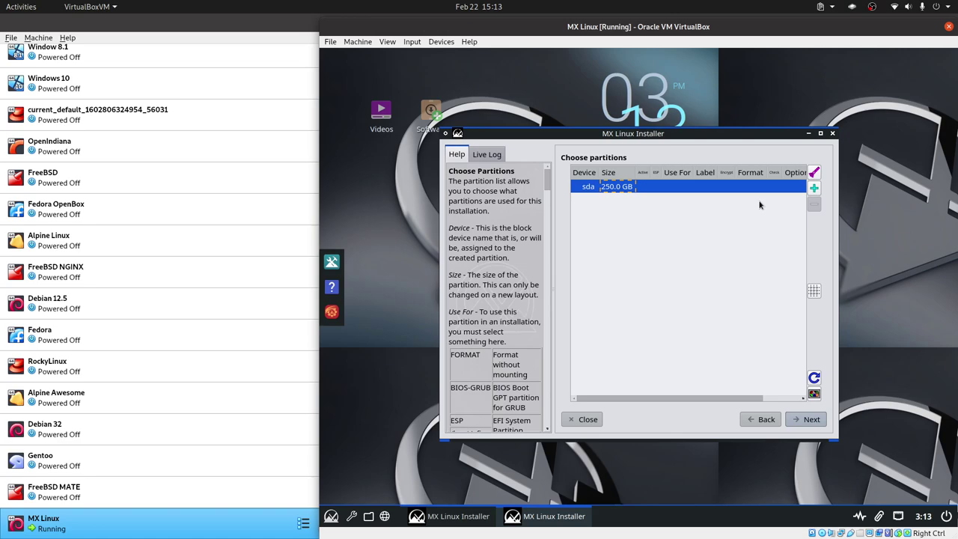
left_click(820, 134)
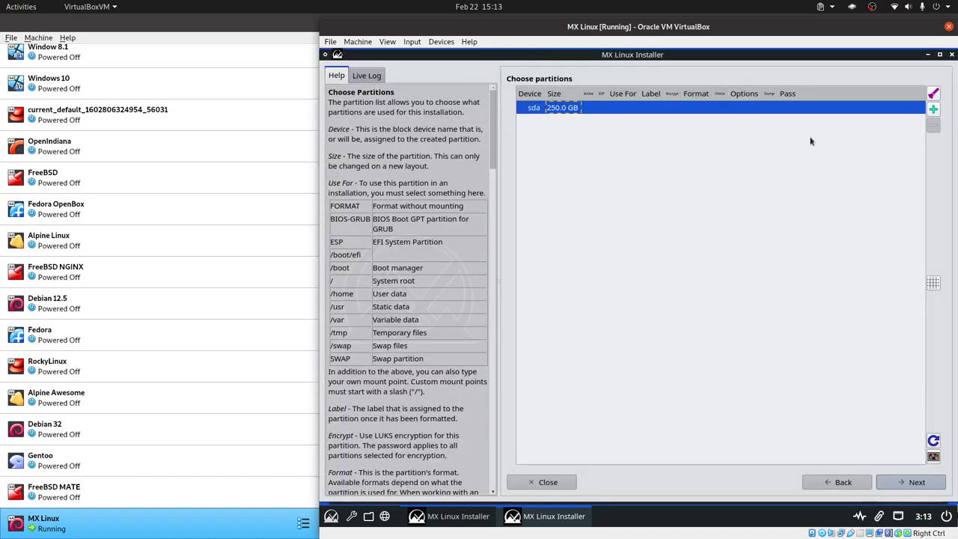
Start a new partition layout on disk sda, keeping DOS as its format
left_click(637, 109)
left_click(933, 94)
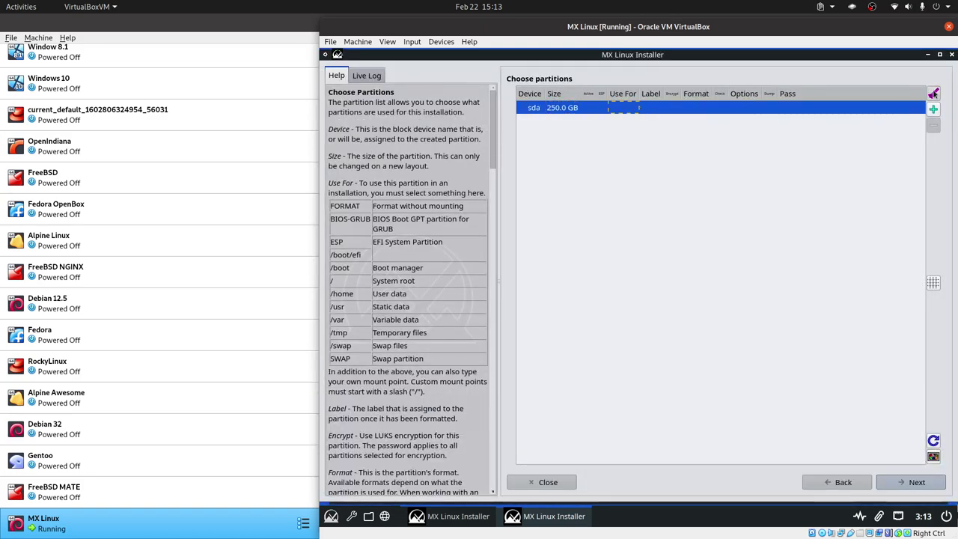
left_click(699, 108)
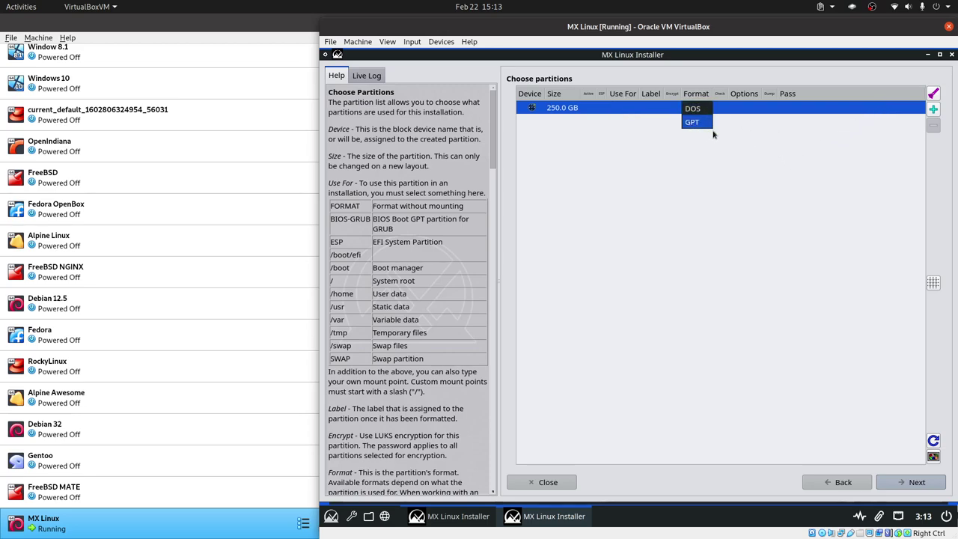
left_click(772, 149)
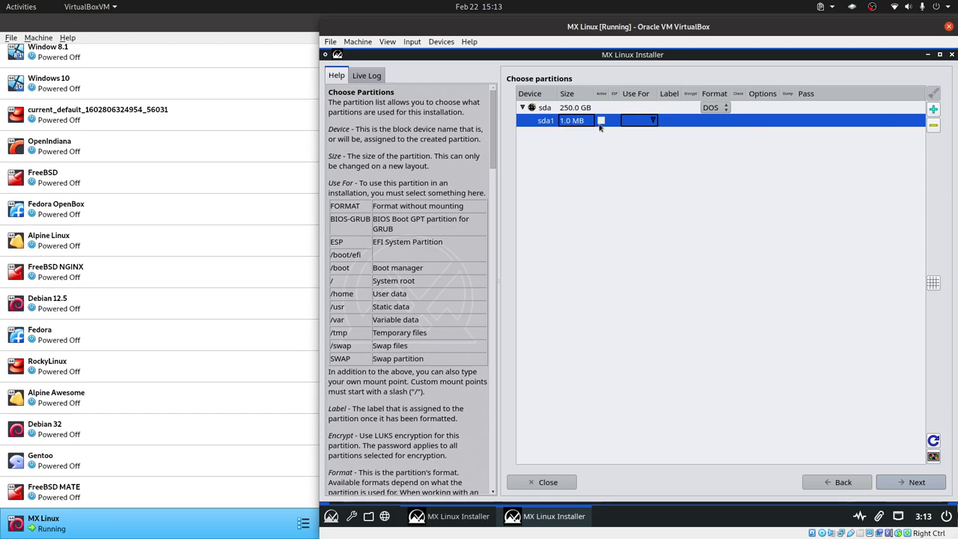
Assign partition sda1 to /boot and keep ext4 as its format after reviewing the available formats
left_click(650, 122)
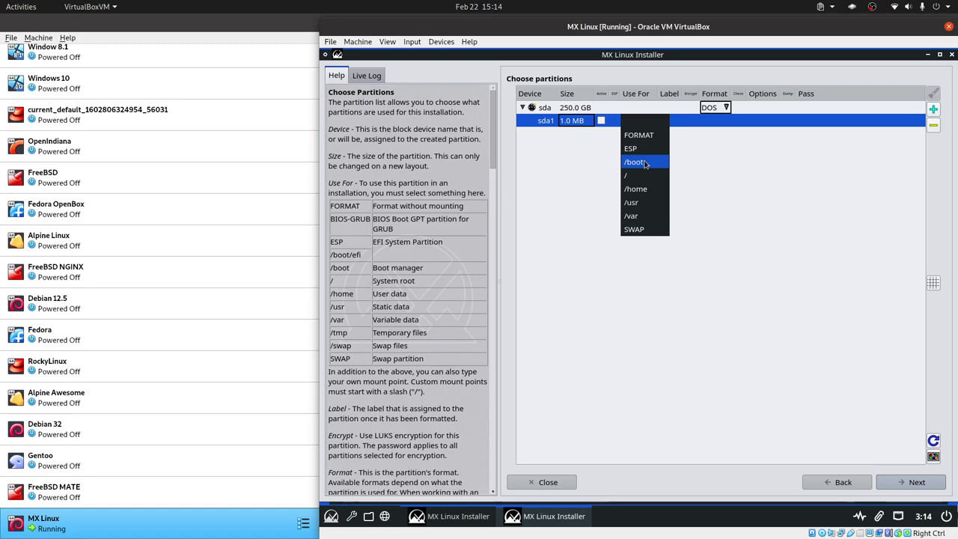
left_click(643, 163)
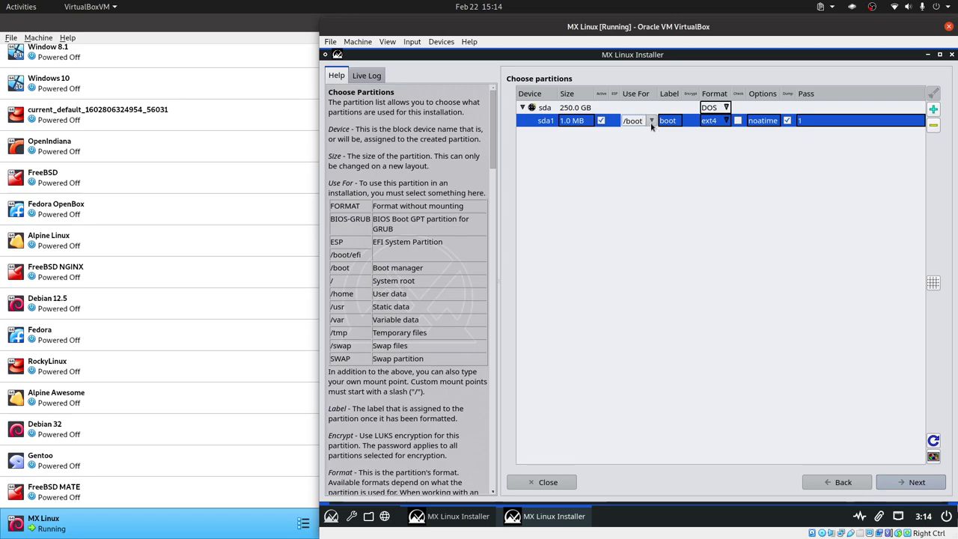
left_click(676, 125)
left_click(726, 120)
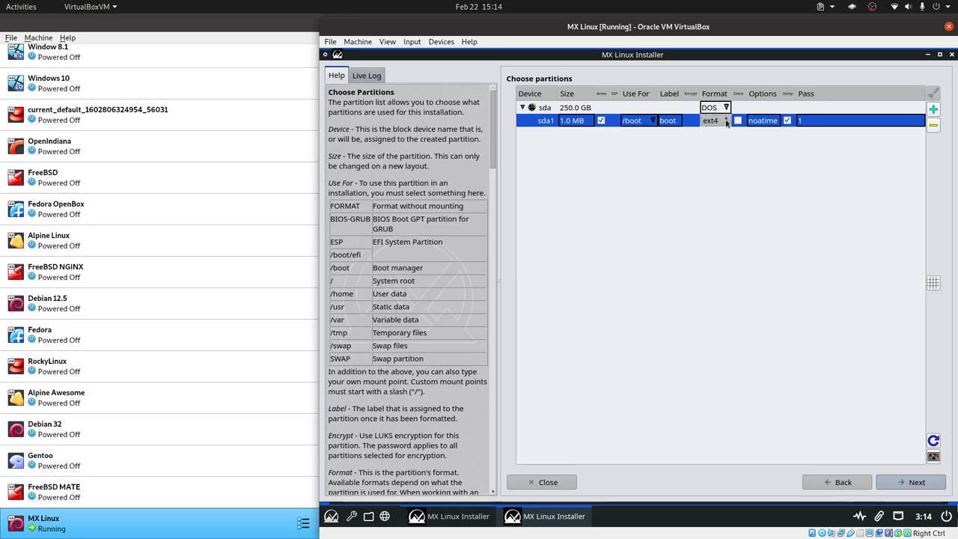
key("Down")
key("Down")
key("Down")
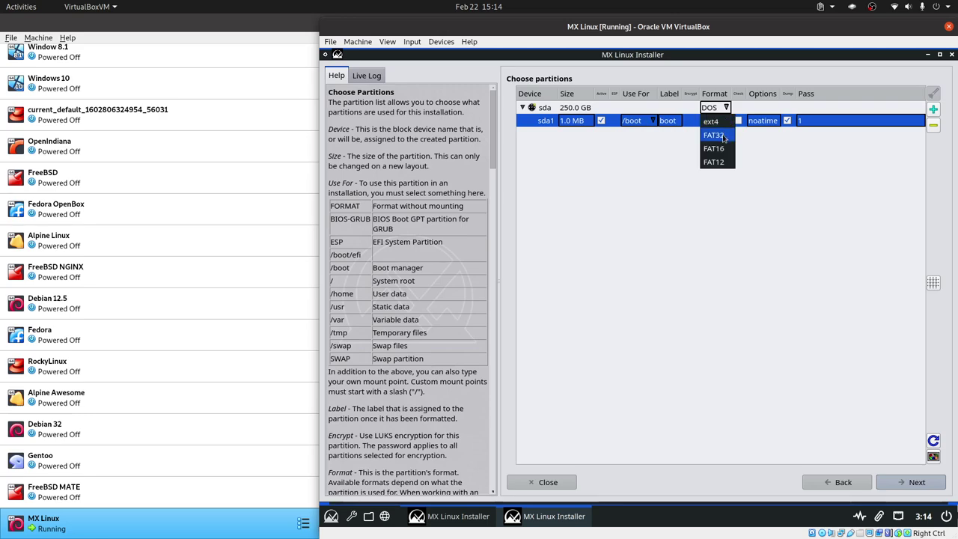
key("Up")
key("Up")
key("Up")
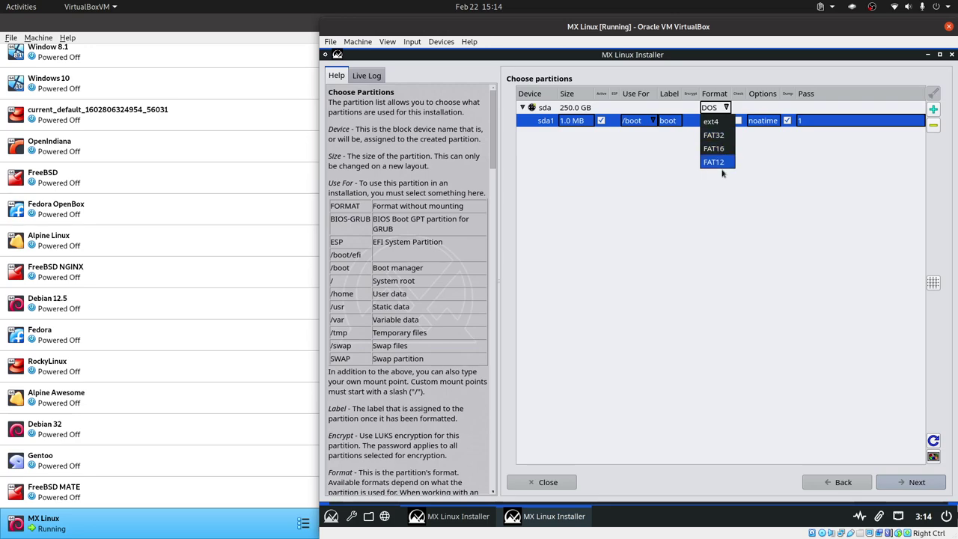
key("Up")
key("Up")
key("Down")
key("Down")
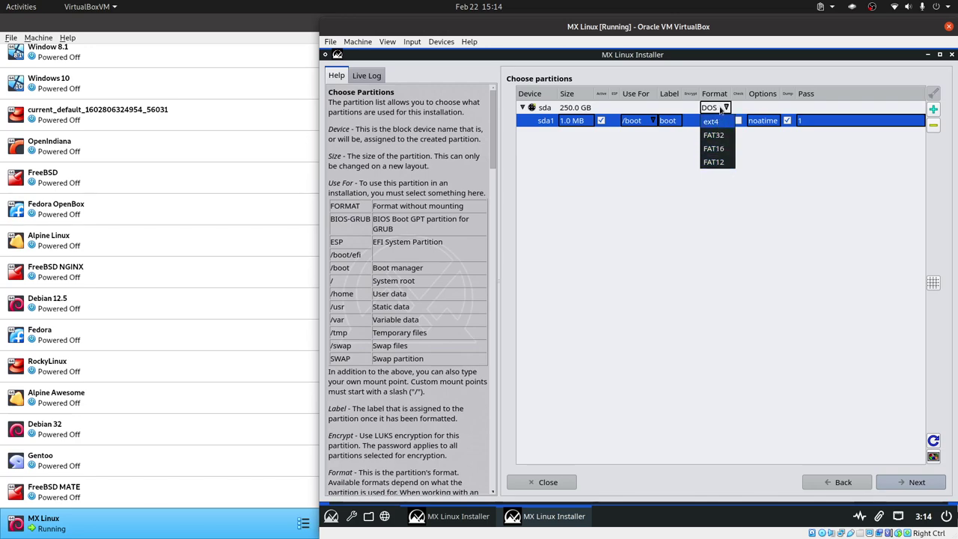
left_click(718, 123)
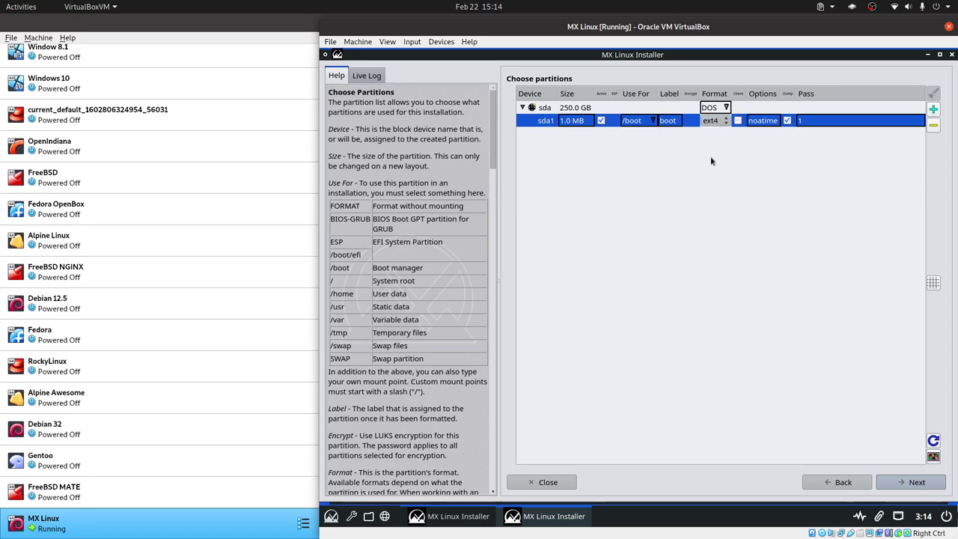
Set the size of the sda1 boot partition to 256 MB
double_click(565, 121)
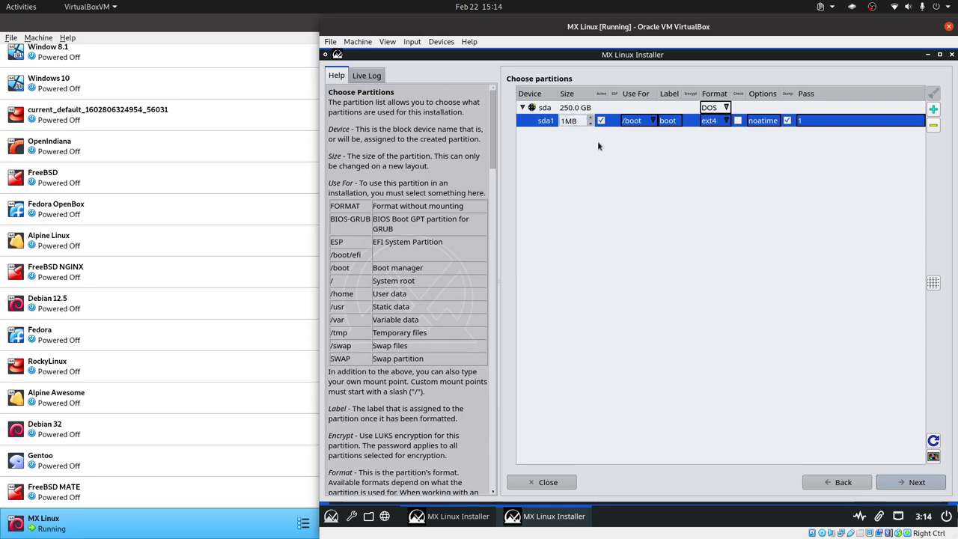
type("256")
key("Return")
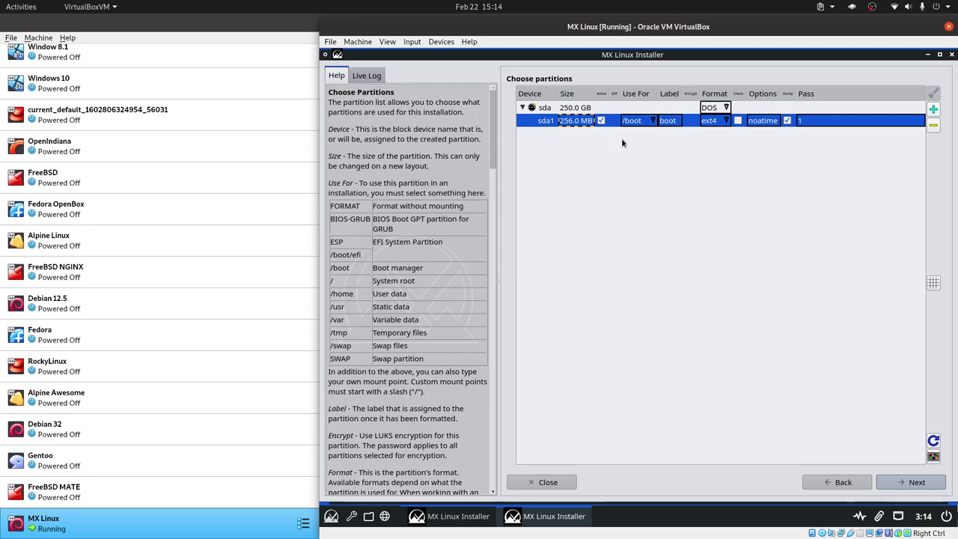
Add a second partition, sda2, assign it to /home, and keep ext4 as its format
left_click(933, 109)
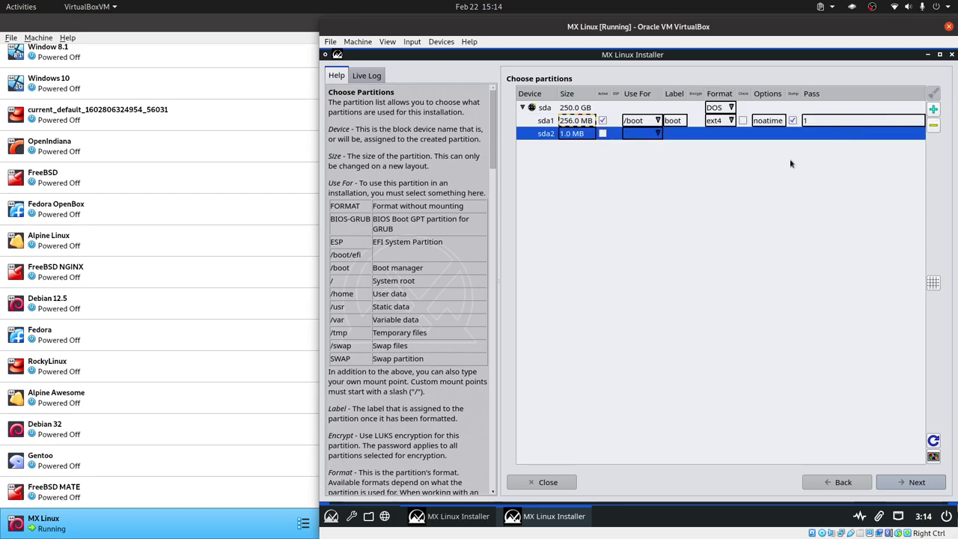
left_click(654, 134)
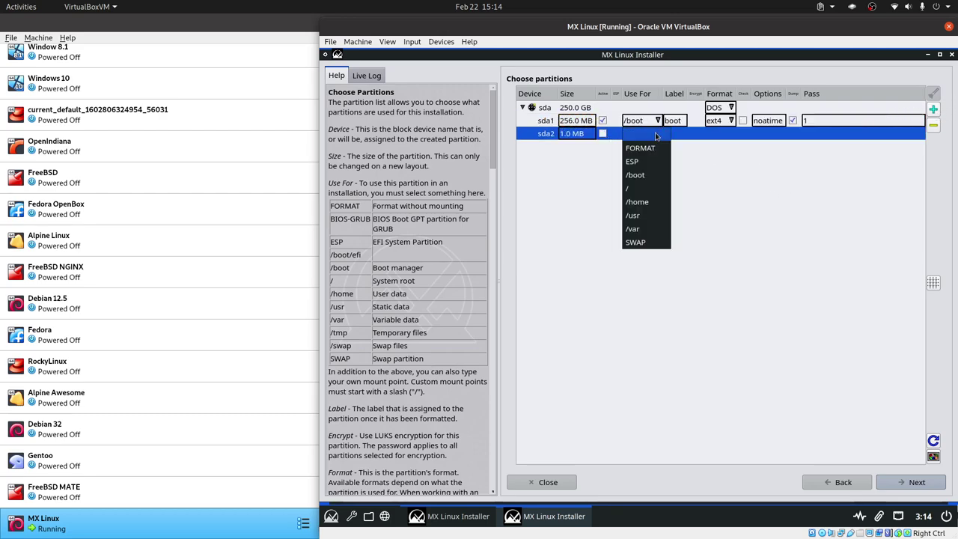
left_click(648, 201)
left_click(731, 134)
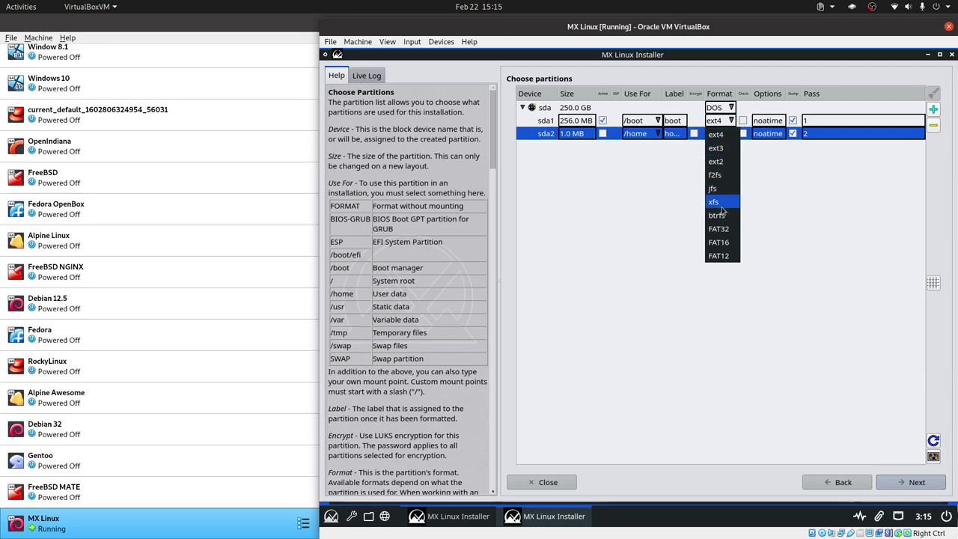
left_click(664, 198)
Set the size of partition sda2 to 10240 MB
double_click(572, 134)
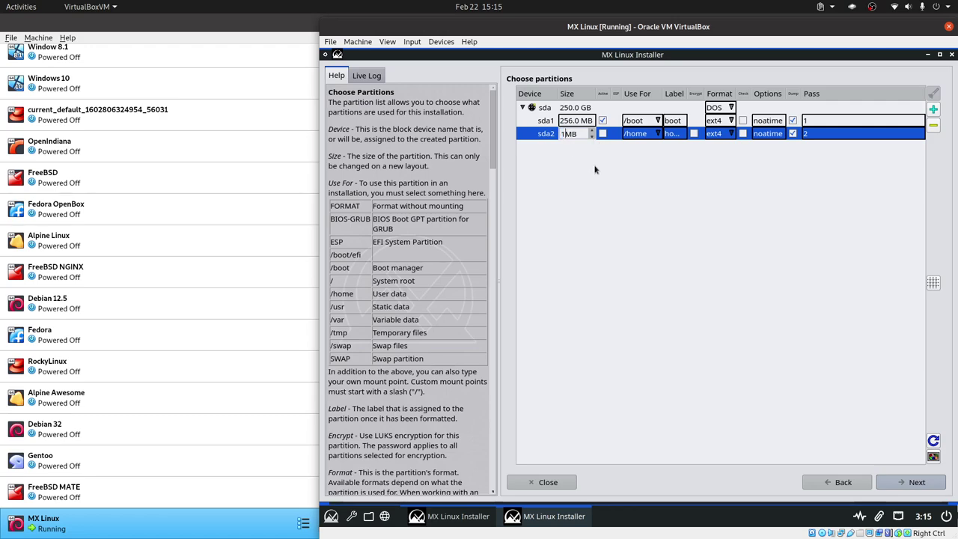
type("0")
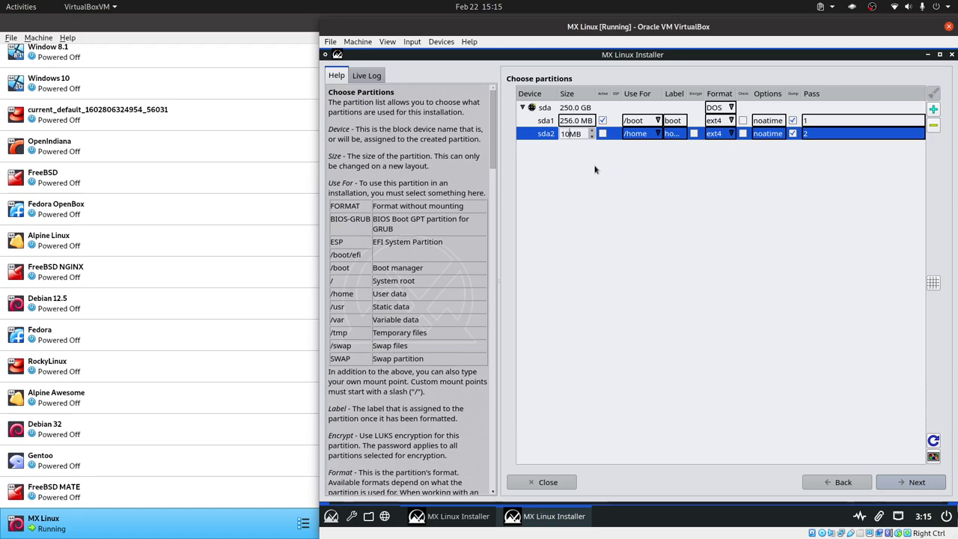
type("240")
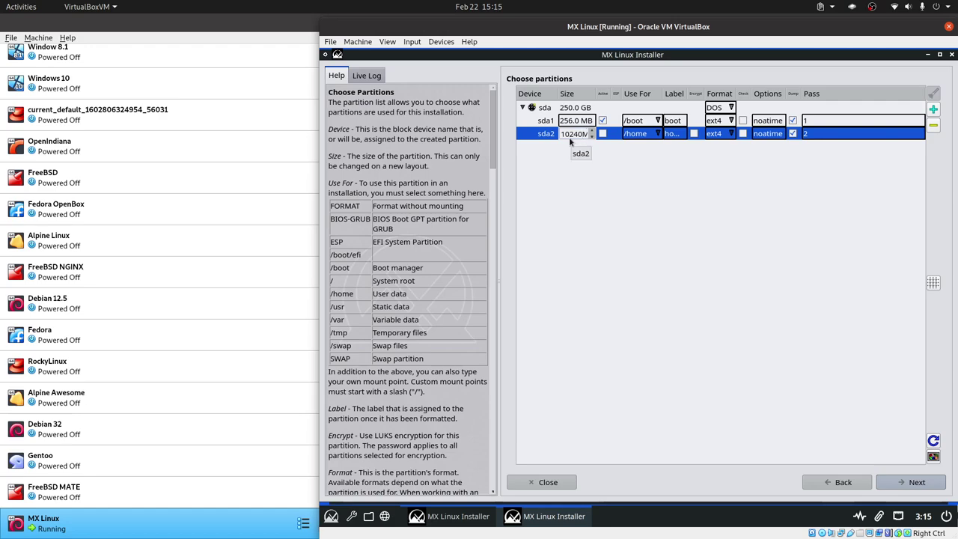
key("Return")
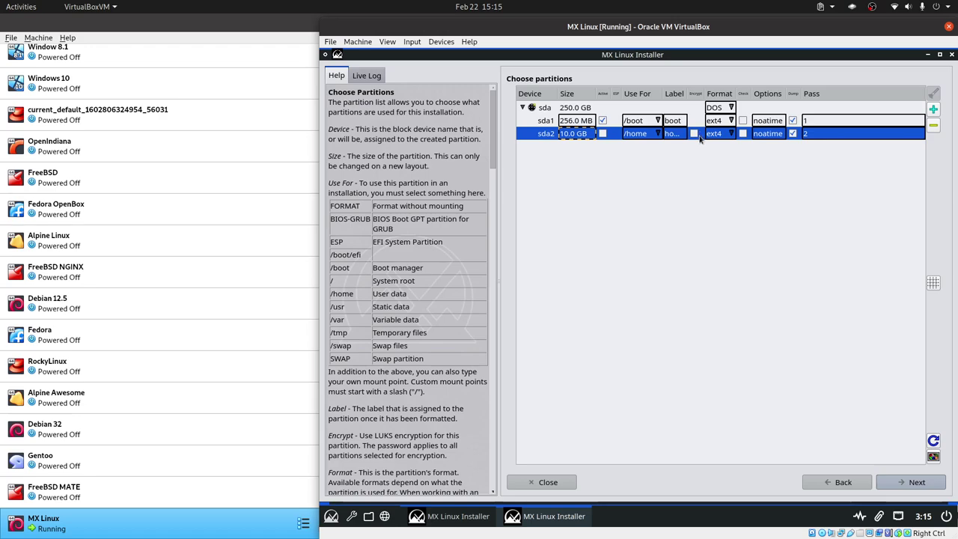
Add a third partition, sda3, raise its size to 245502 MB, and assign it to /home
left_click(932, 109)
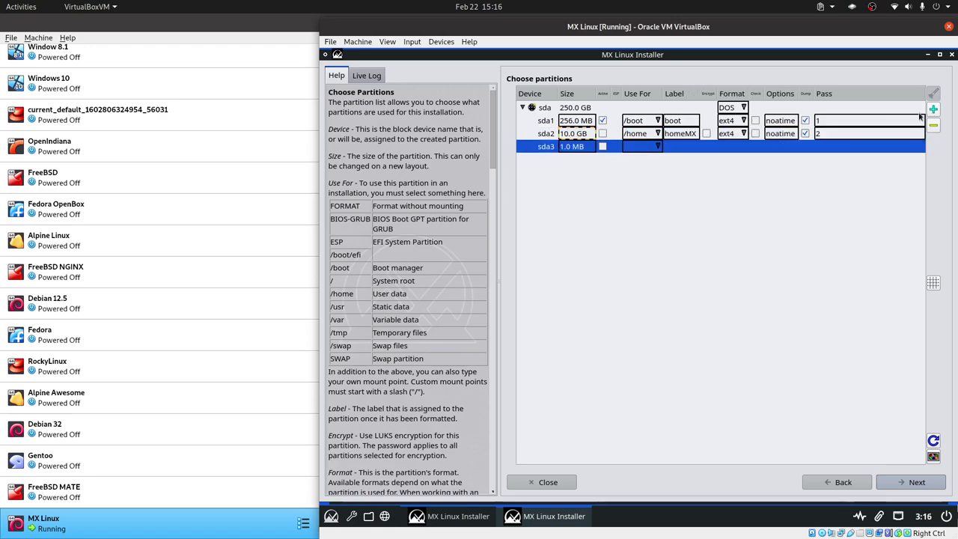
double_click(587, 147)
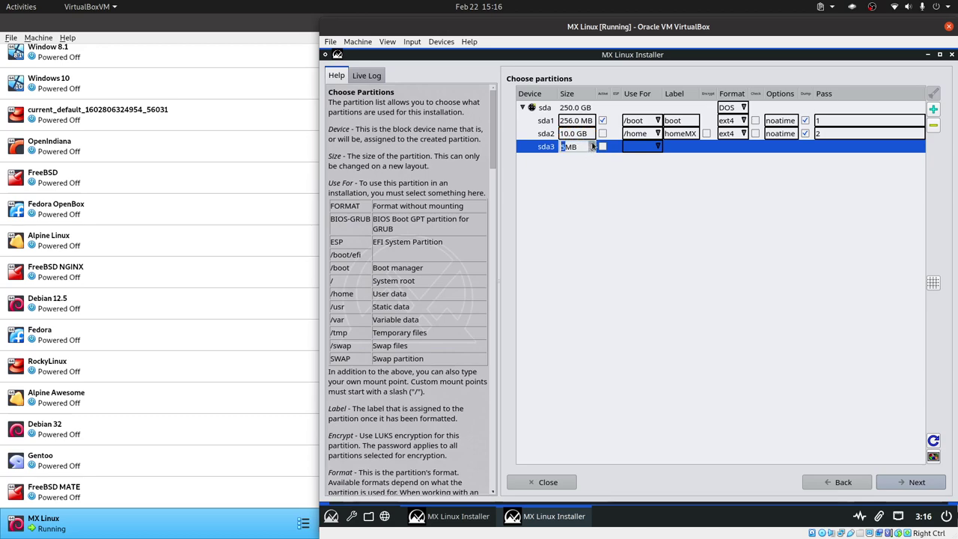
scroll(592, 147, "up", 6)
scroll(591, 147, "up", 15)
scroll(592, 146, "up", 10)
scroll(592, 147, "up", 8)
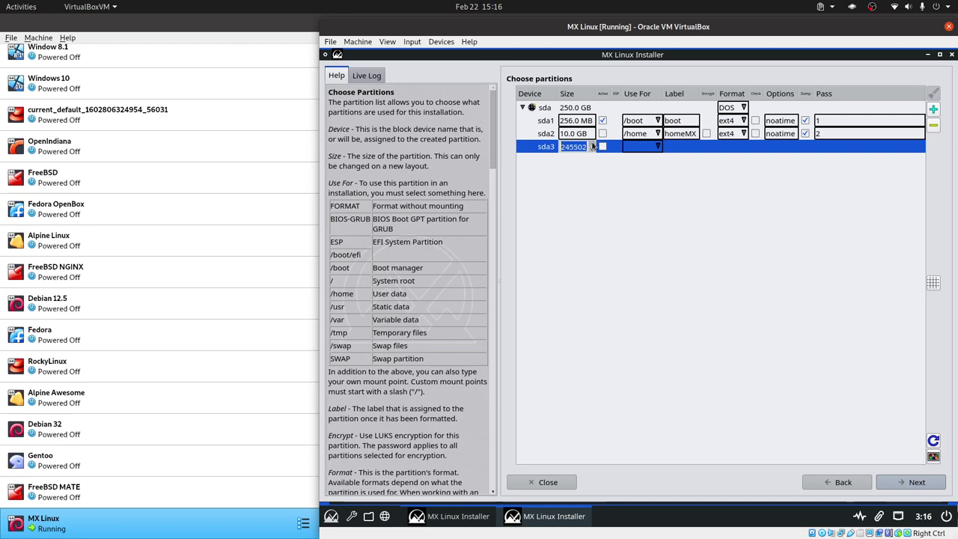
left_click(652, 146)
left_click(650, 190)
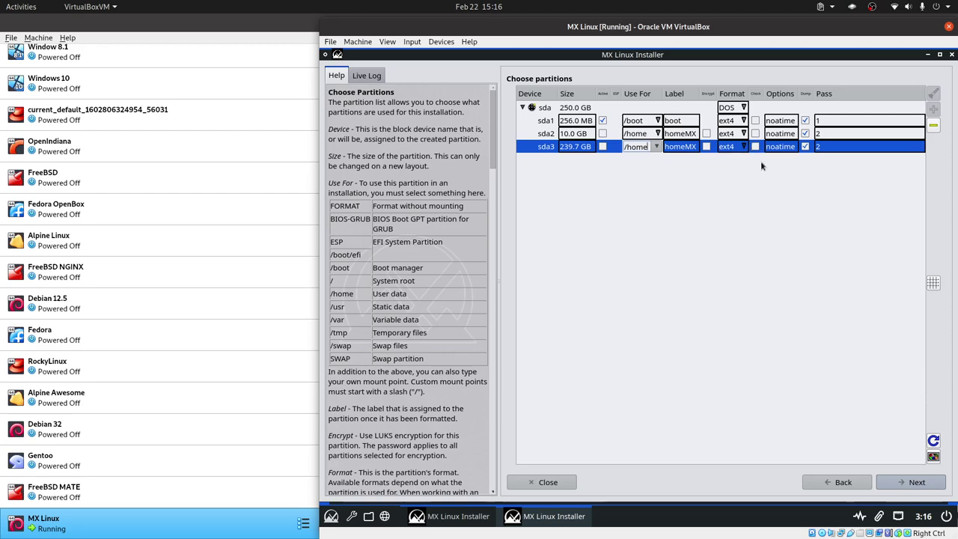
Reassign partition sda2 from /home to the system root / and continue to the installation confirmation
left_click(917, 481)
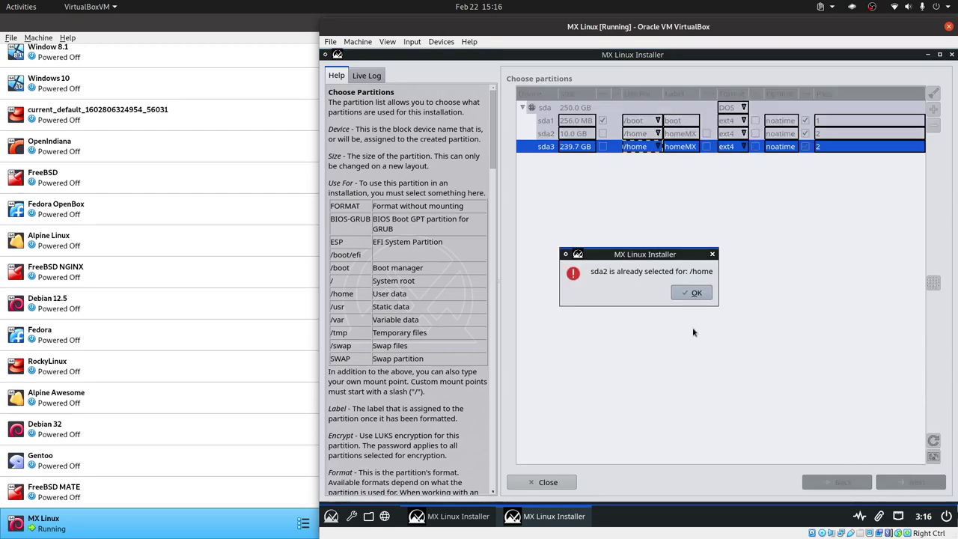
left_click(689, 293)
left_click(653, 135)
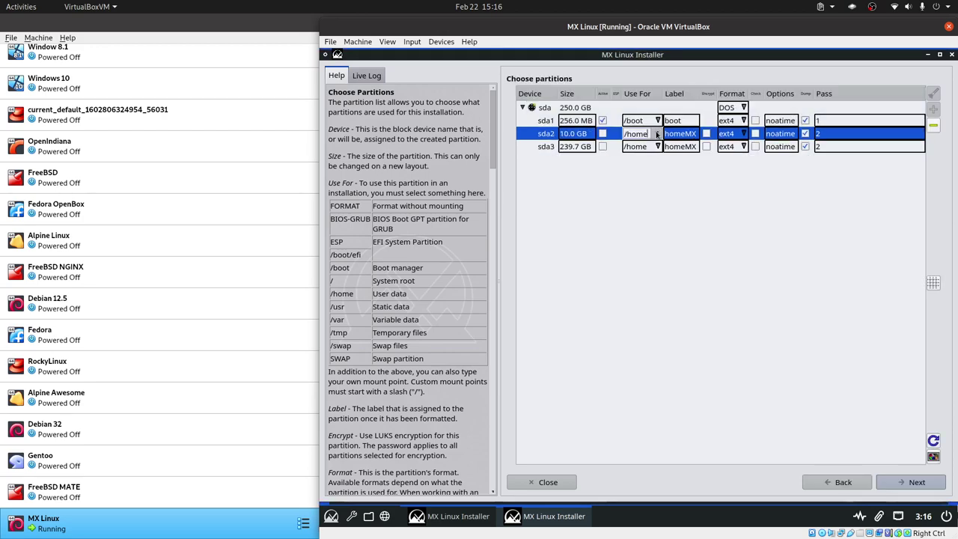
left_click(653, 135)
left_click(638, 165)
left_click(910, 482)
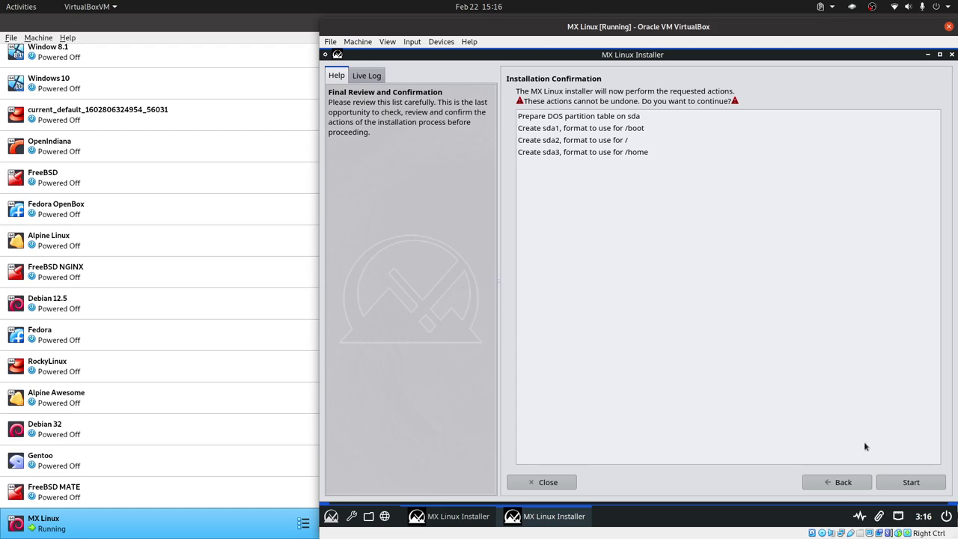
Start the installation with the reviewed partition actions and enable hibernation support for the swap file
left_click(910, 481)
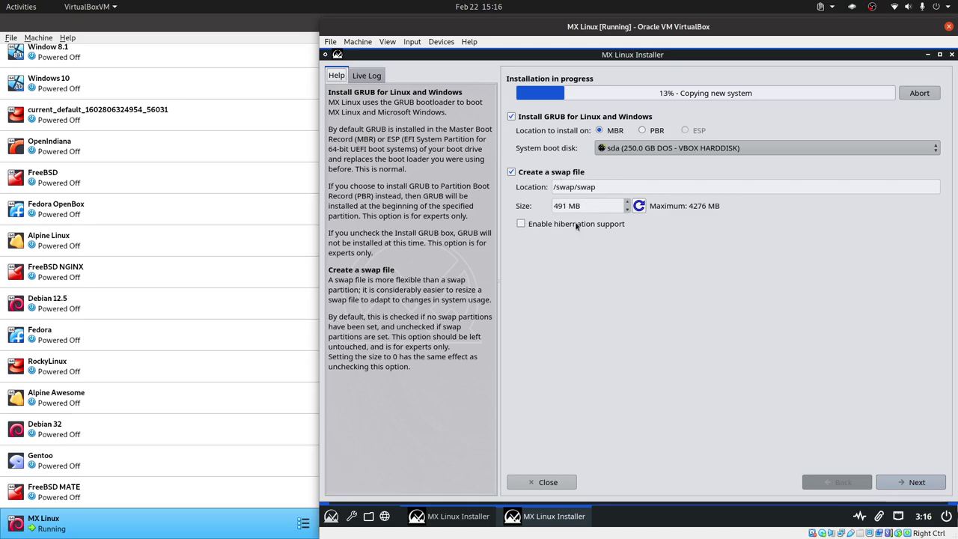
left_click(520, 223)
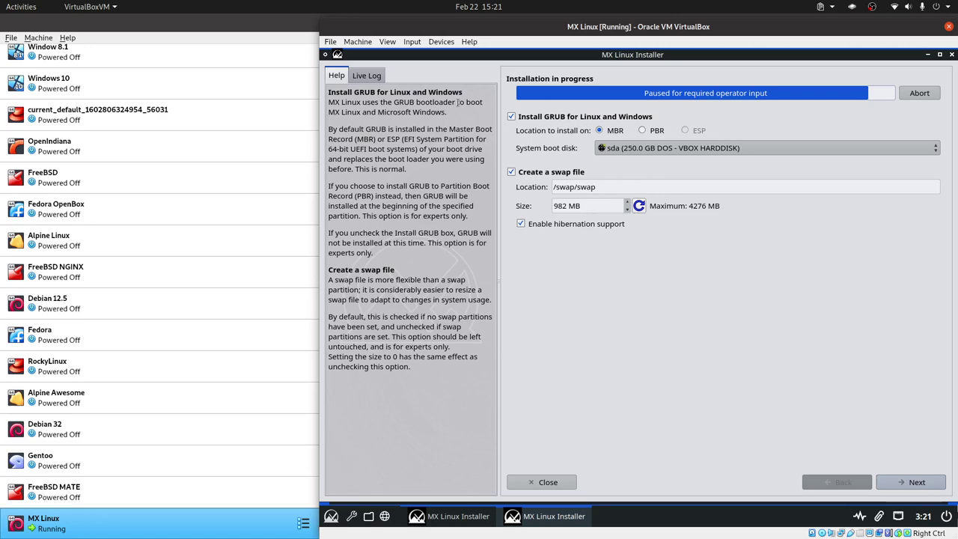
Examine the installer's live log for the formatting, mounting and system copying commands, then return to the help text
left_click(372, 77)
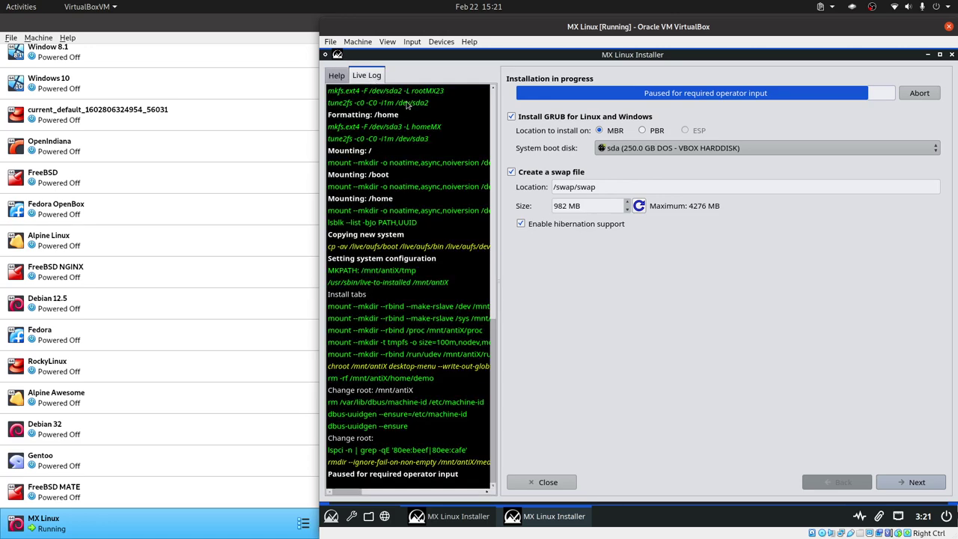
scroll(434, 235, "up", 2)
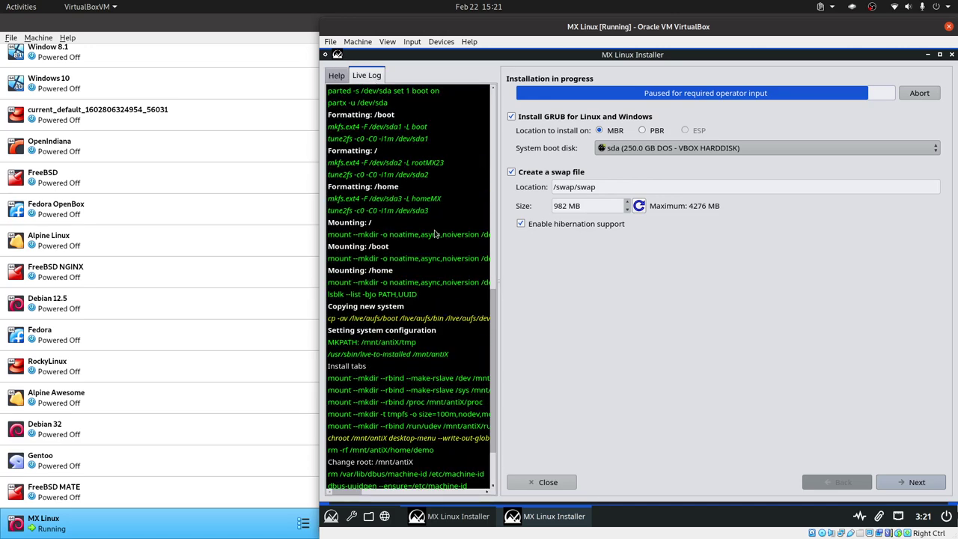
scroll(434, 235, "down", 2)
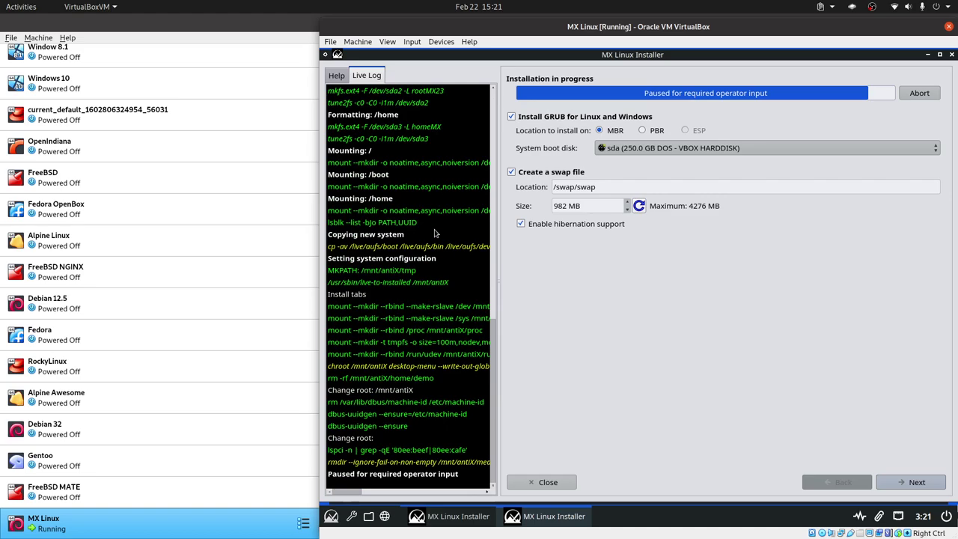
scroll(434, 234, "up", 4)
scroll(435, 227, "down", 3)
scroll(435, 227, "down", 1)
scroll(419, 251, "up", 4)
scroll(408, 253, "down", 4)
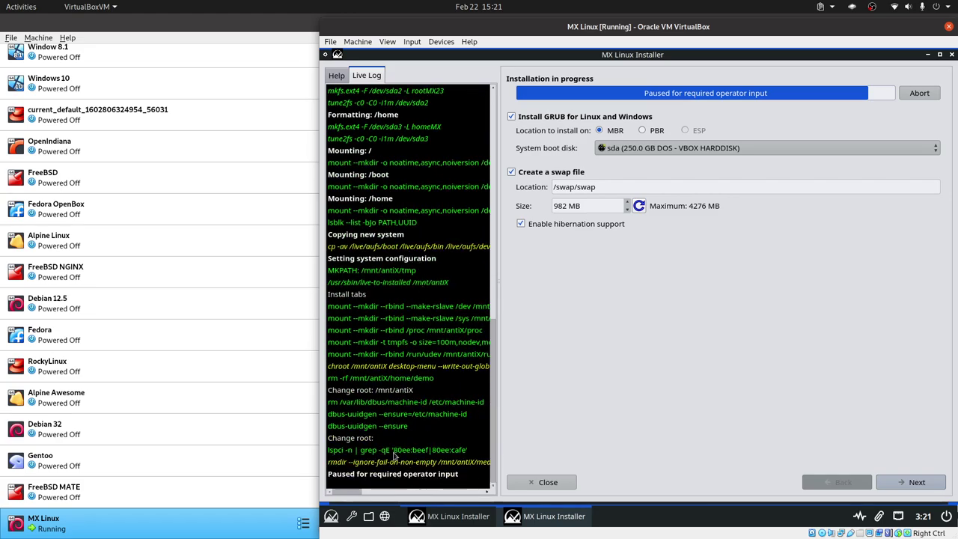
left_click(337, 77)
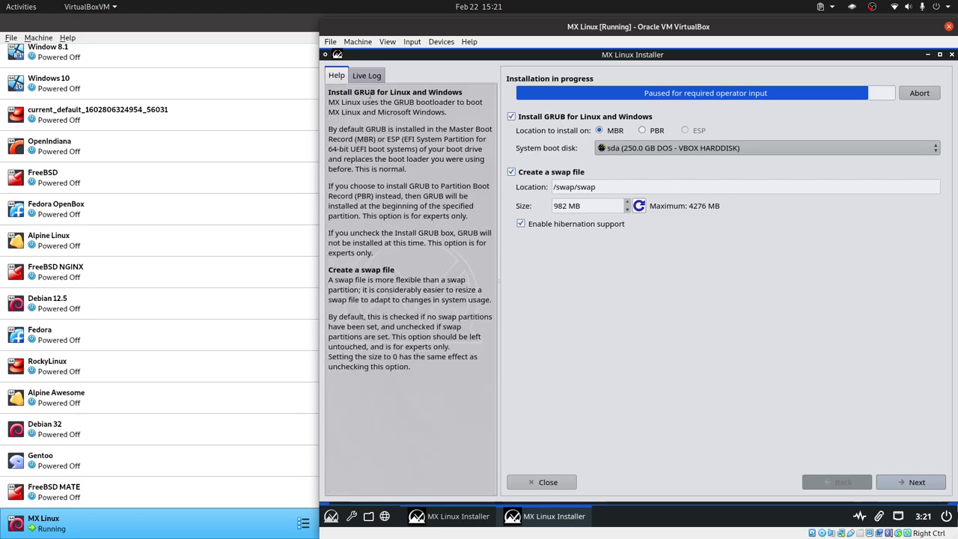
Accept the GRUB and swap settings, and set the computer domain to librebyt.net while keeping the computer name mx
left_click(909, 482)
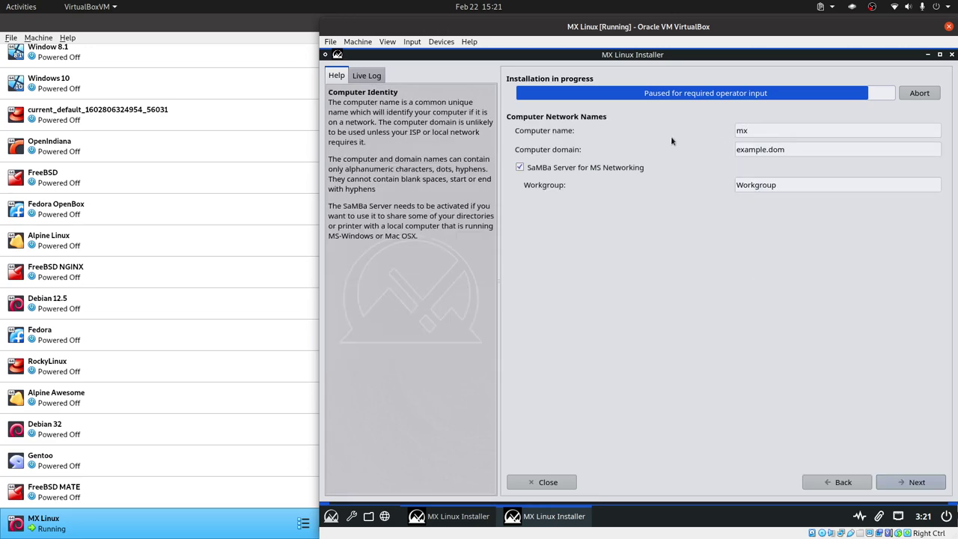
triple_click(764, 134)
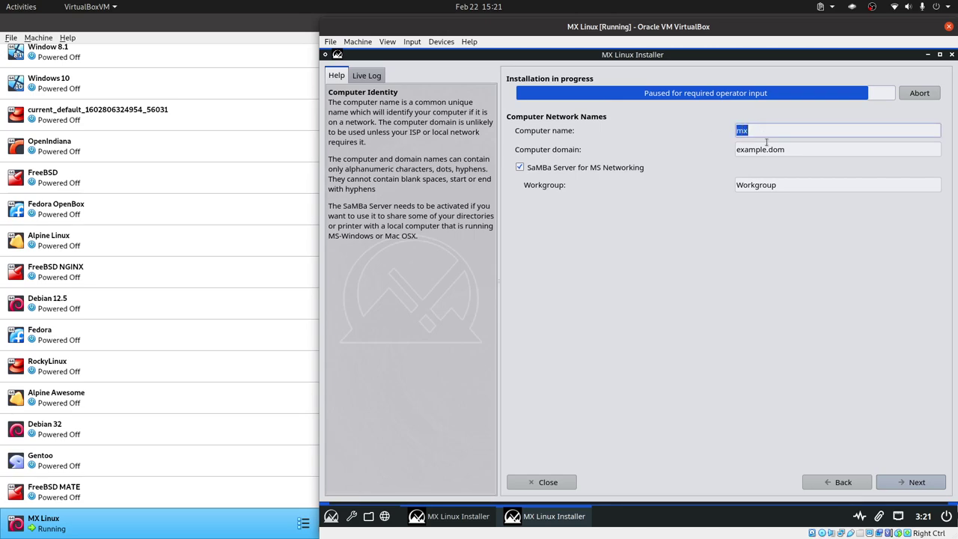
left_click(764, 147)
double_click(764, 147)
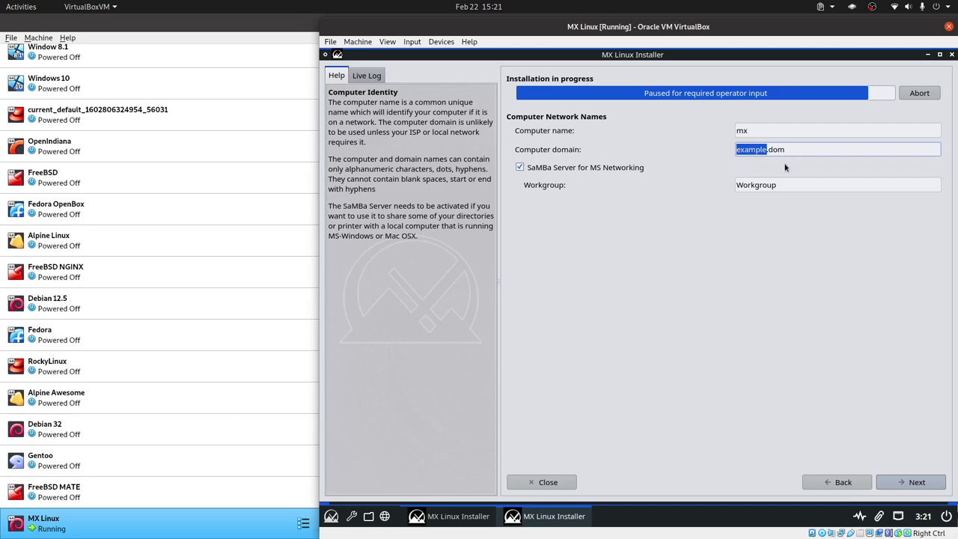
type("librebyt")
double_click(778, 150)
type("net")
Disable the SaMBa server for MS Networking and accept the default locale and clock settings
left_click(565, 168)
left_click(917, 483)
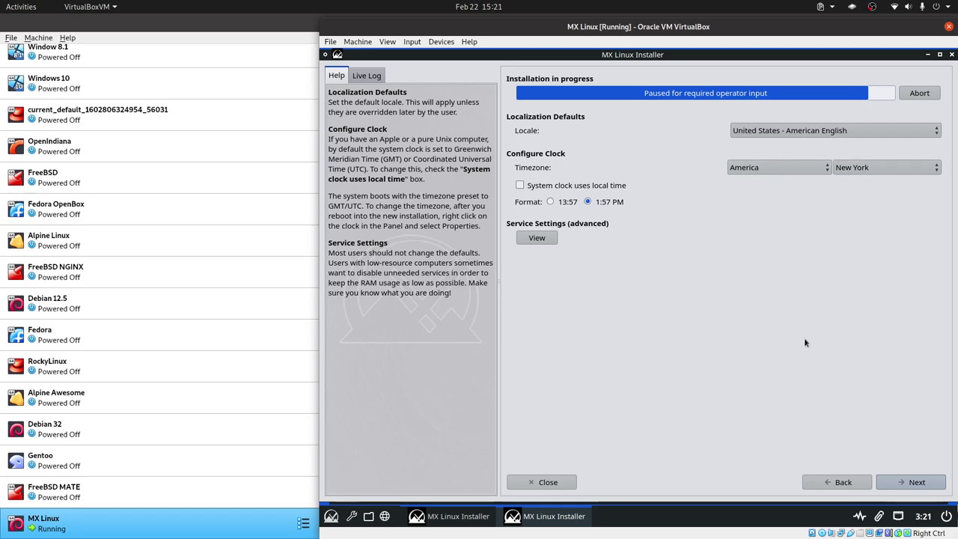
left_click(914, 483)
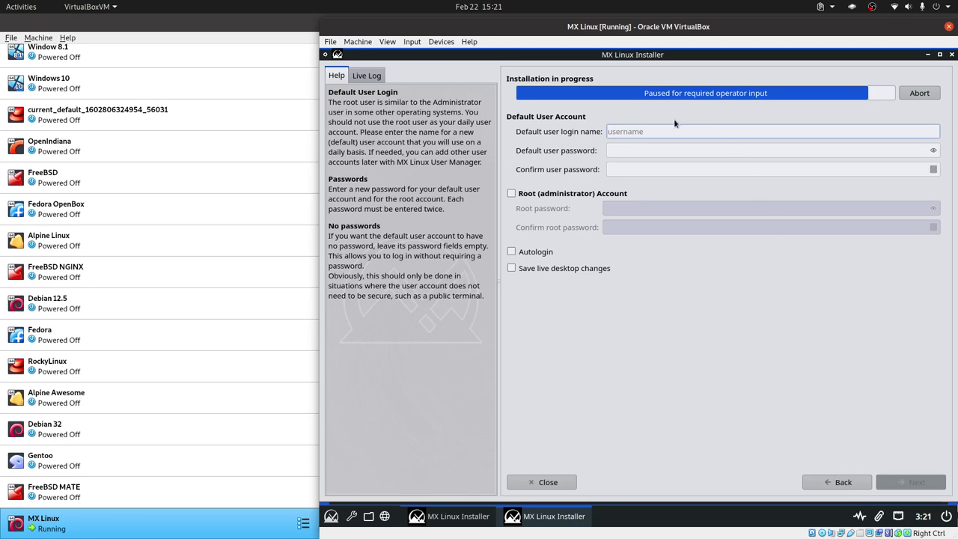
Set the default user login name to LibreByte, then enter and confirm the default user password
type("Liobr")
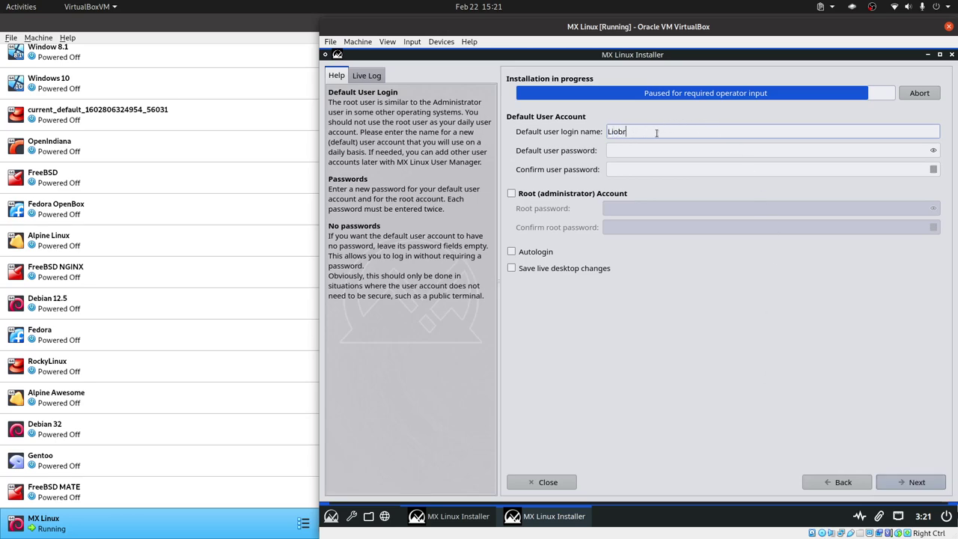
key("BackSpace")
type("brebYte")
key("BackSpace")
key("BackSpace")
key("BackSpace")
key("BackSpace")
type("Byte")
key("Tab")
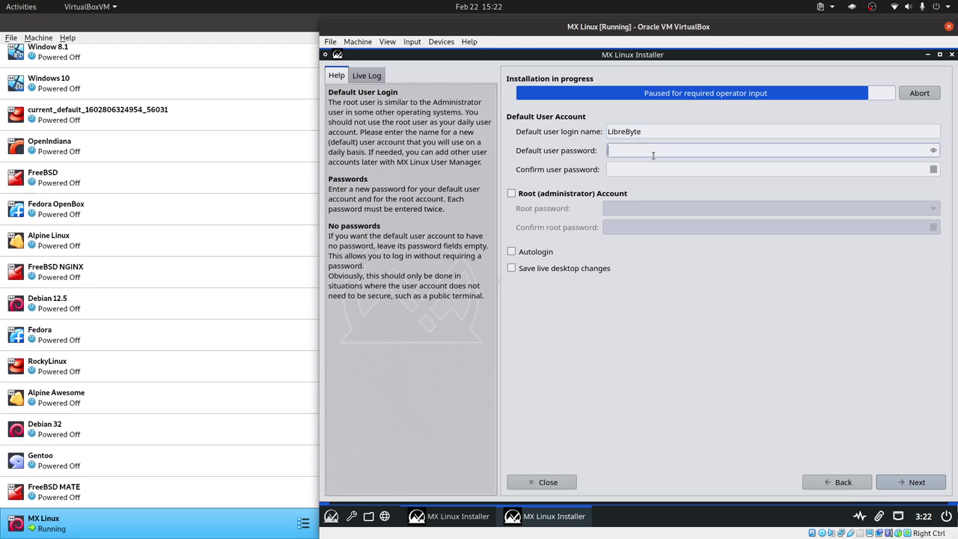
type("•••")
key("Tab")
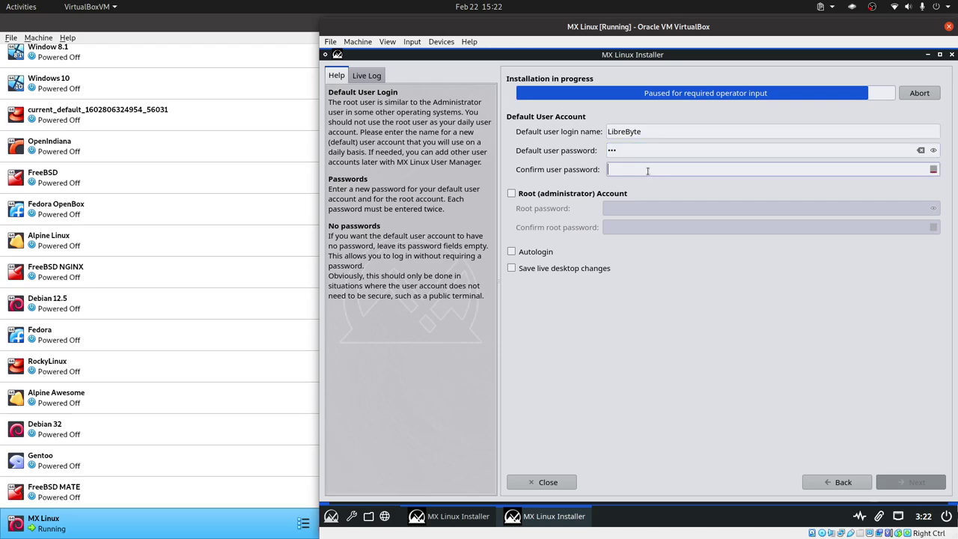
type("•••")
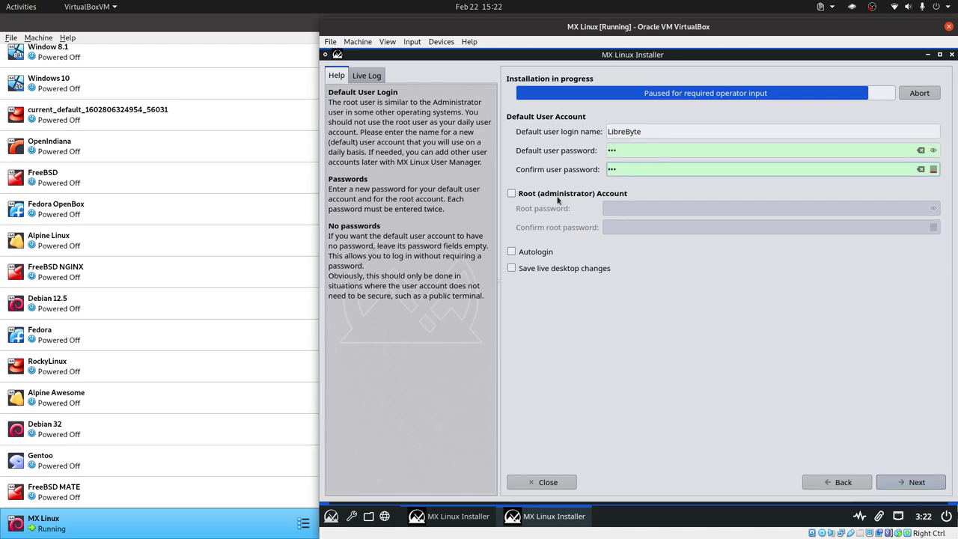
Enable the root (administrator) account, enter and confirm the root password, and continue the installation
left_click(561, 196)
left_click(636, 207)
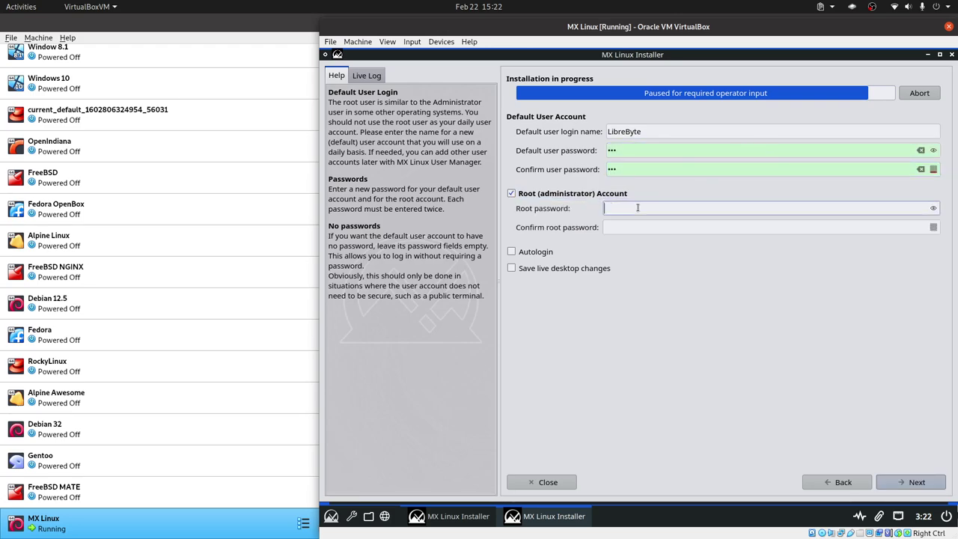
type("•••")
left_click(648, 224)
type("••")
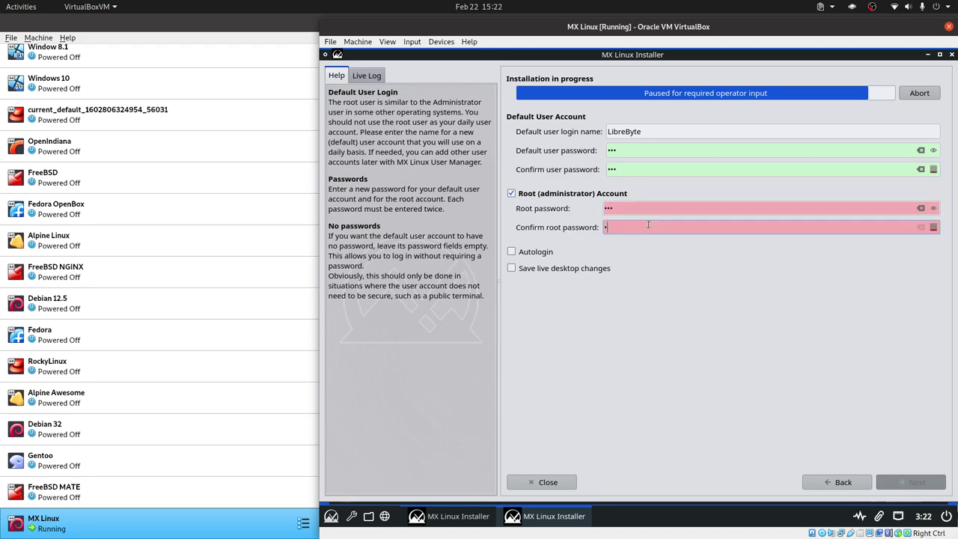
type("•")
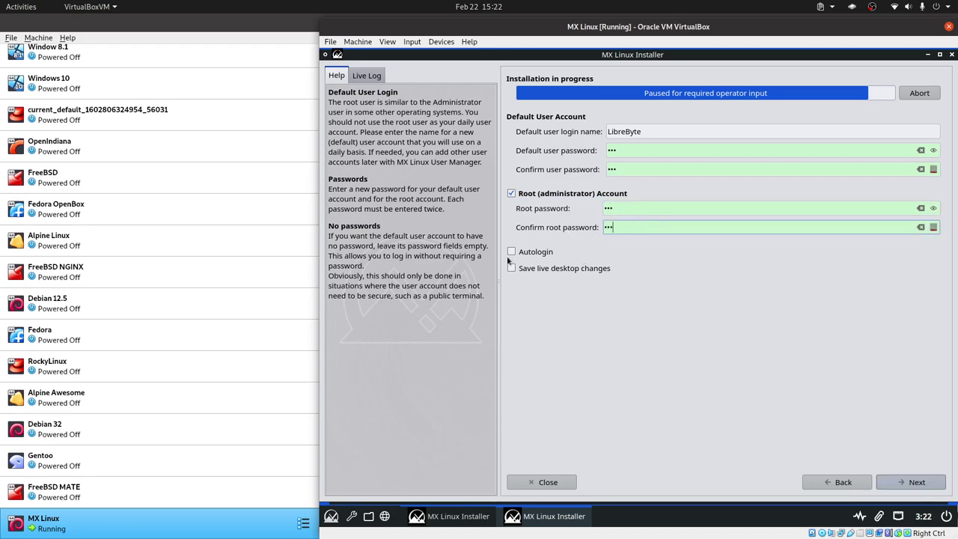
left_click(913, 482)
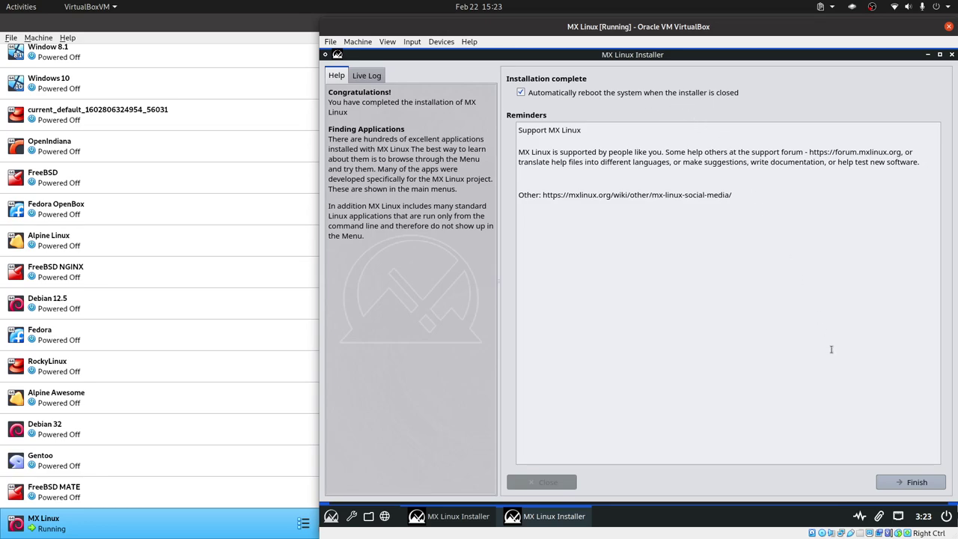
Finish the installer with automatic reboot enabled, dismissing the leftover installer message and confirming the disc removal
left_click(911, 483)
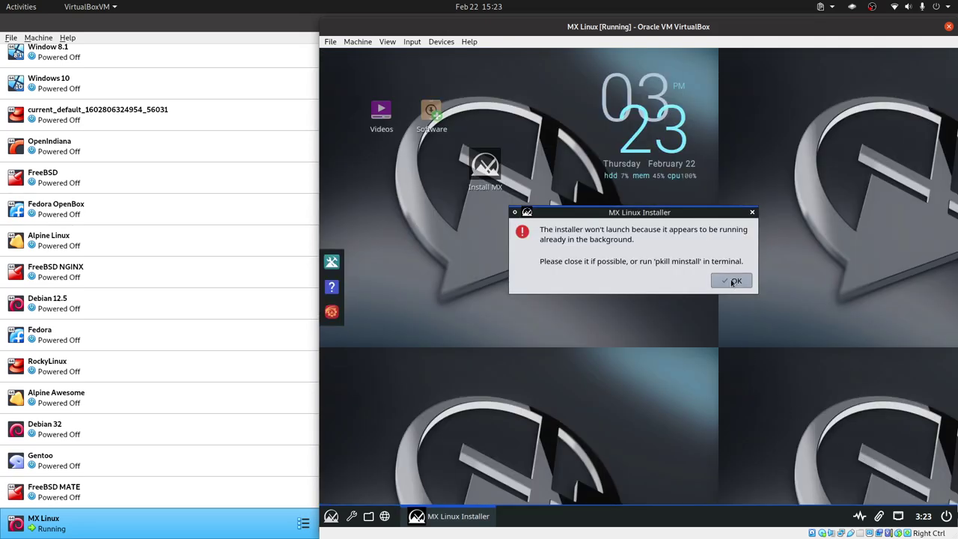
left_click(734, 280)
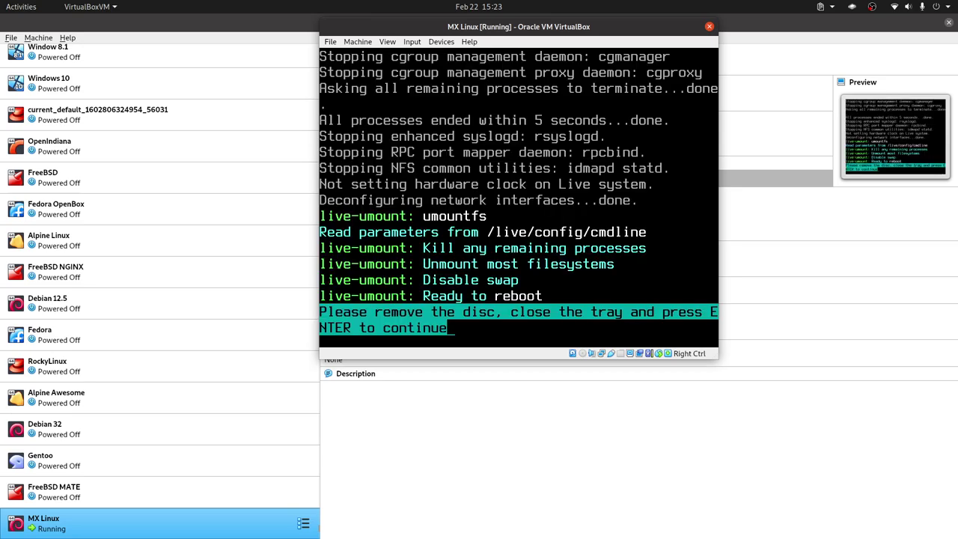
key("Return")
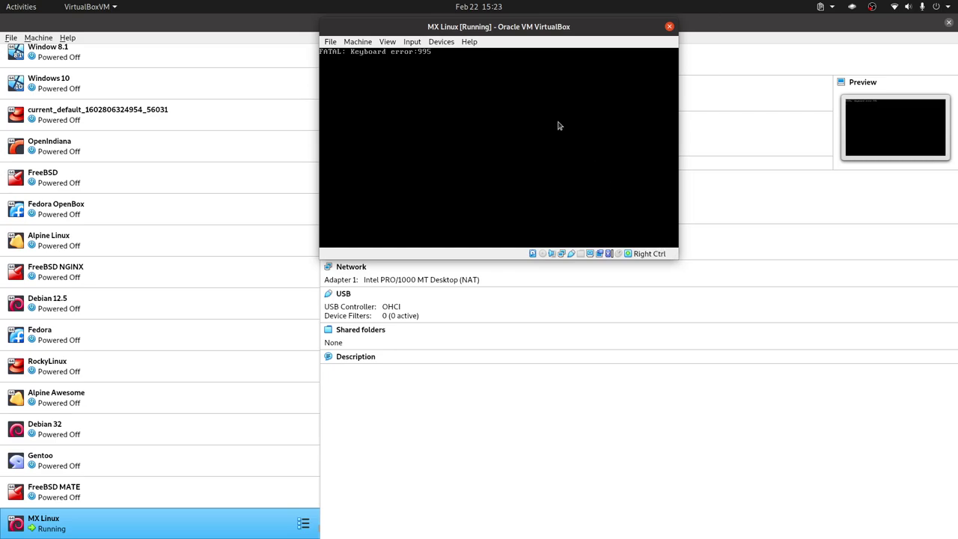
Close the MX Linux virtual machine by powering it off
left_click(330, 41)
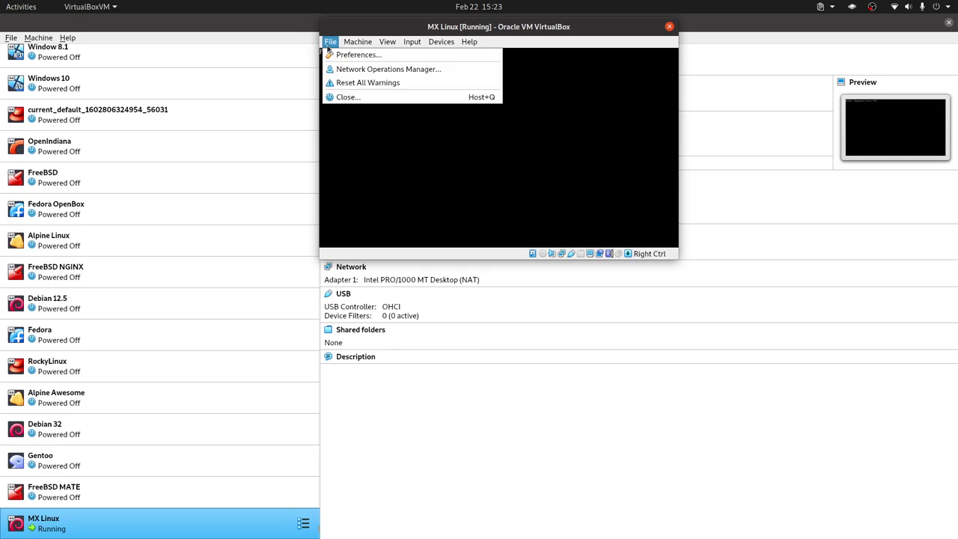
left_click(364, 98)
left_click(491, 161)
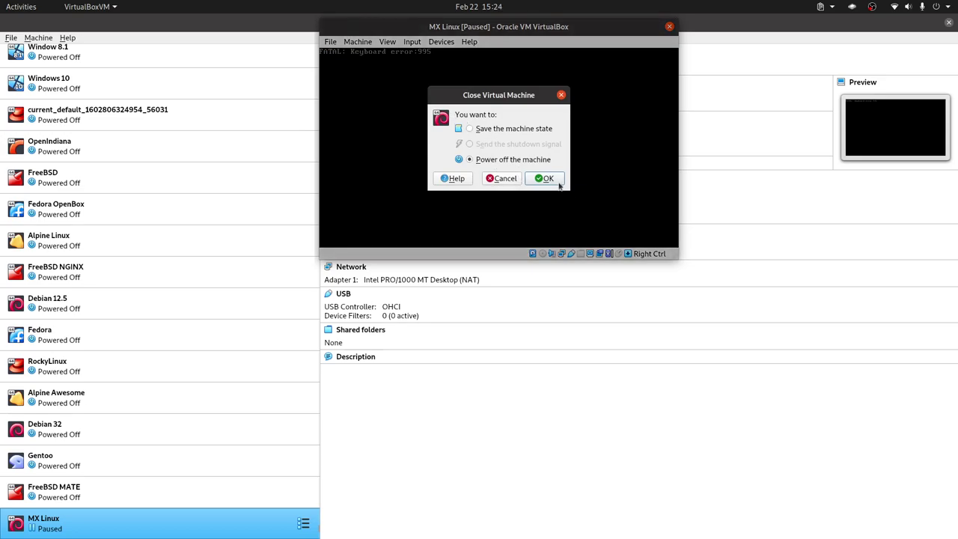
left_click(559, 179)
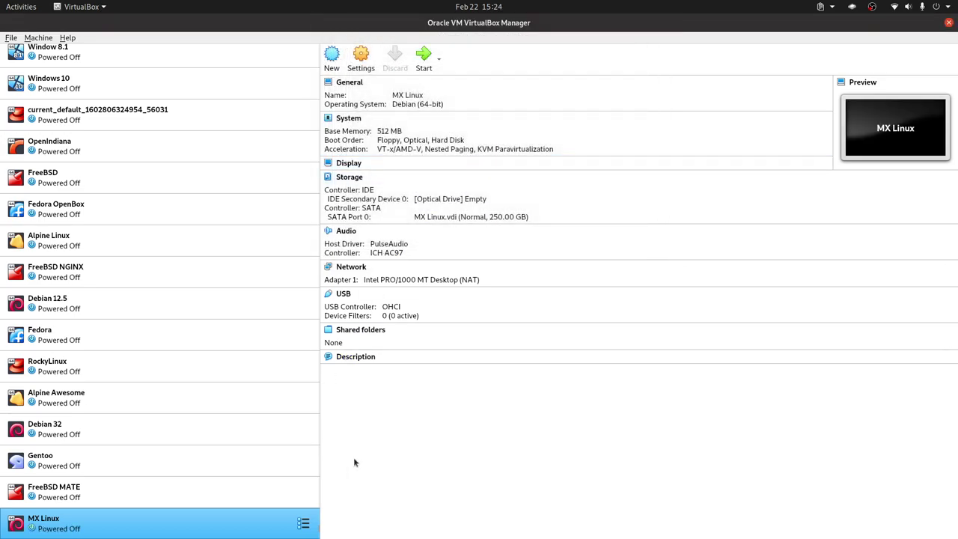
Disable Floppy in the MX Linux machine's boot order, move Hard Disk above Optical, and save the settings
right_click(248, 523)
left_click(284, 298)
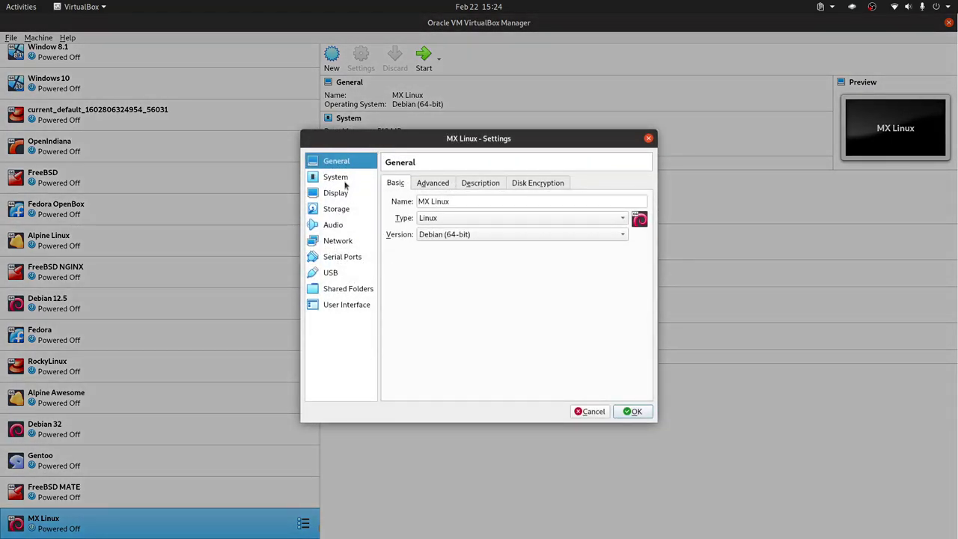
left_click(345, 184)
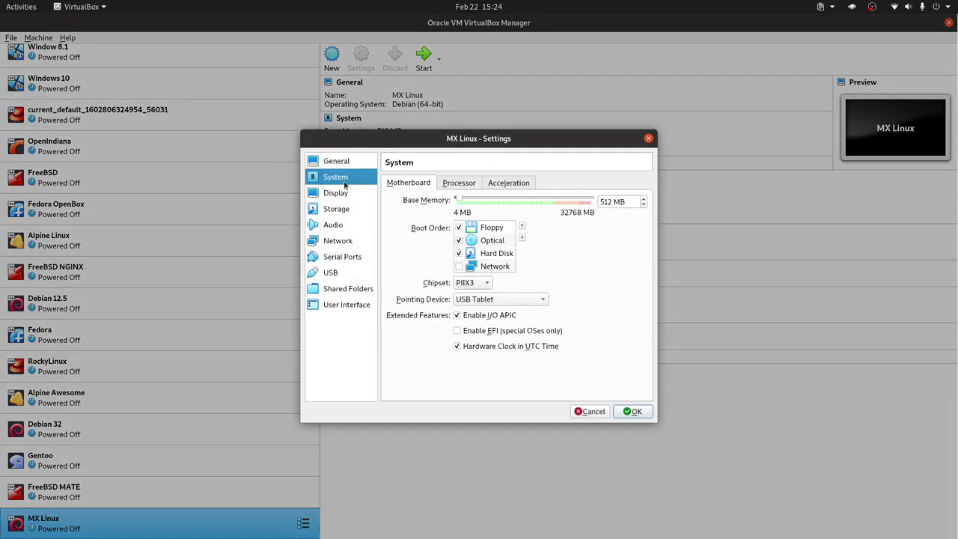
left_click(479, 229)
left_click(488, 241)
left_click(470, 187)
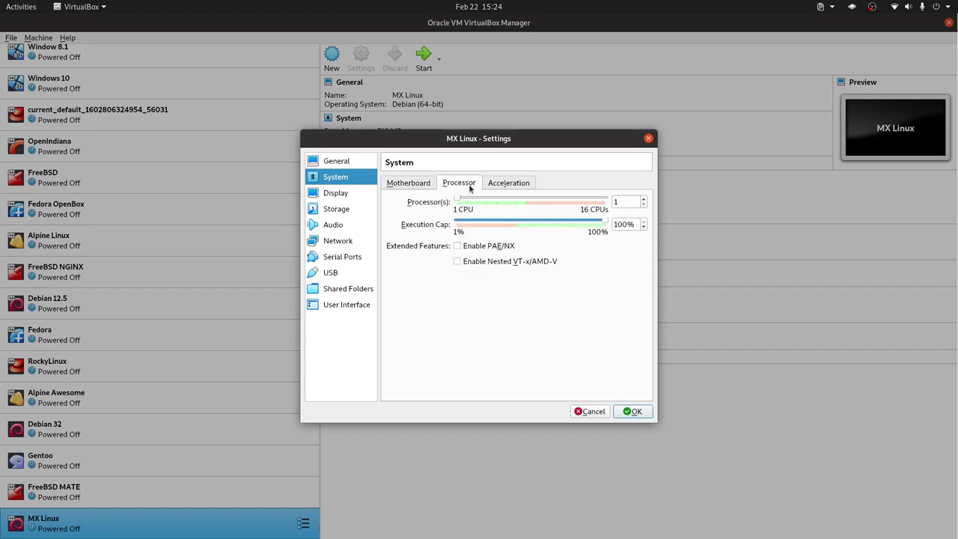
left_click(404, 186)
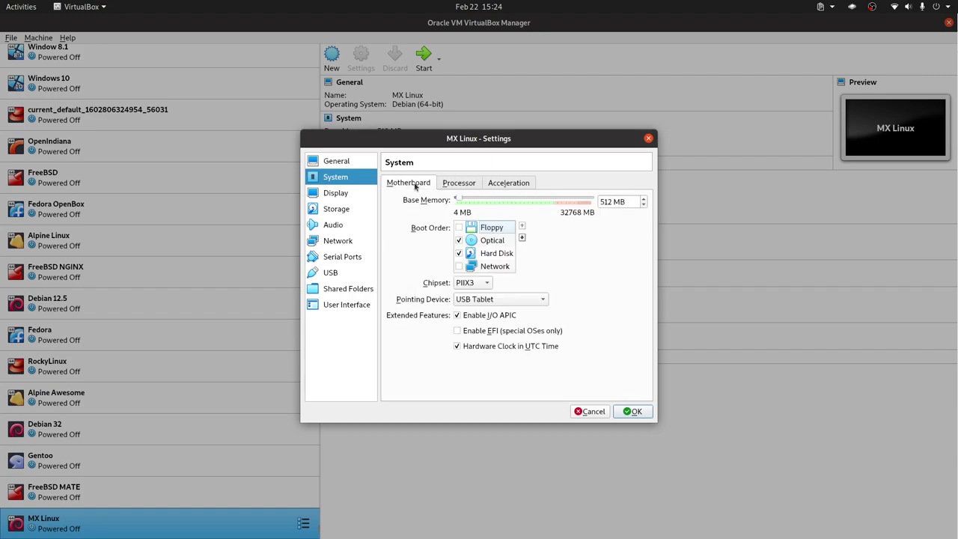
left_click(500, 254)
left_click(522, 225)
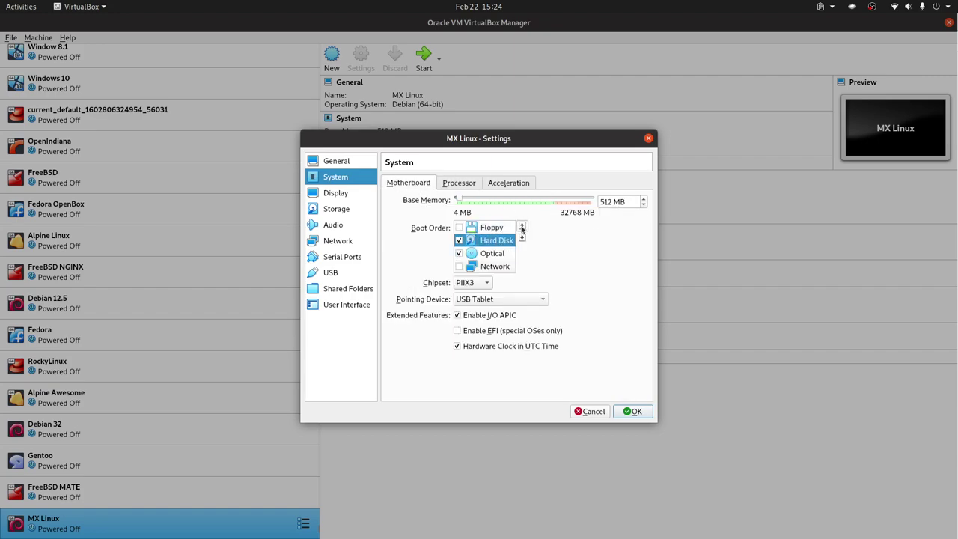
left_click(348, 212)
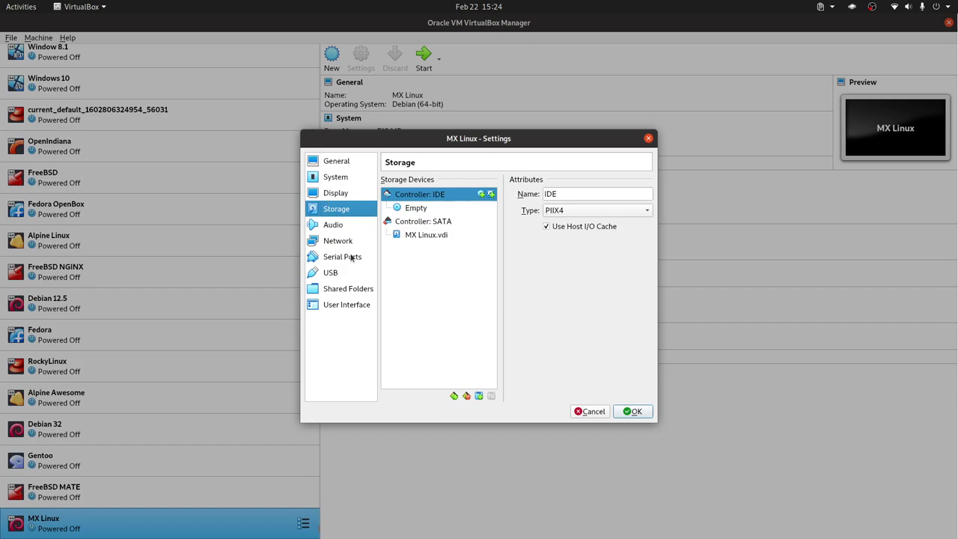
left_click(625, 411)
Start the MX Linux machine and log in to the LibreByte account with the account password
double_click(190, 528)
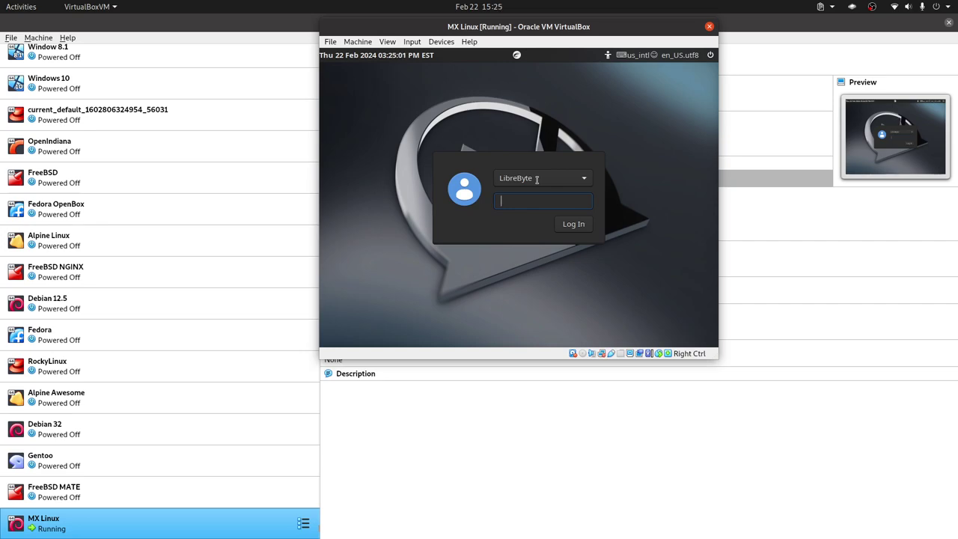
type("••••")
key("Return")
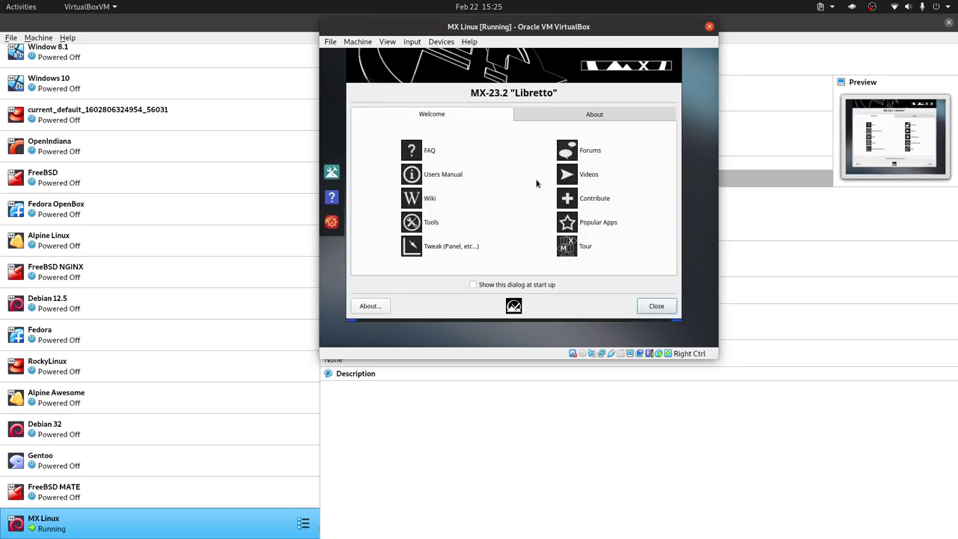
Close the MX welcome dialog and open a maximized terminal from the Fluxbox desktop
left_click(656, 305)
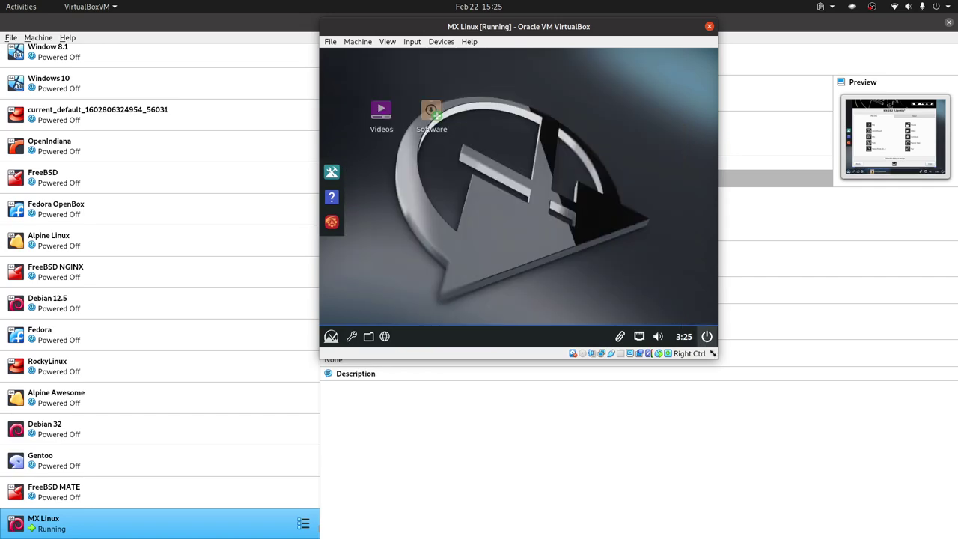
left_click_drag(713, 354, 729, 368)
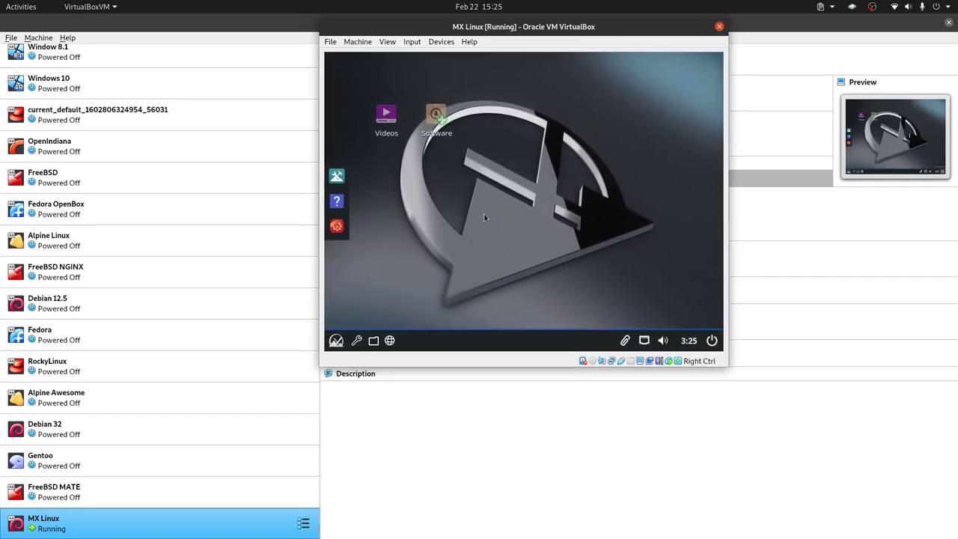
right_click(484, 165)
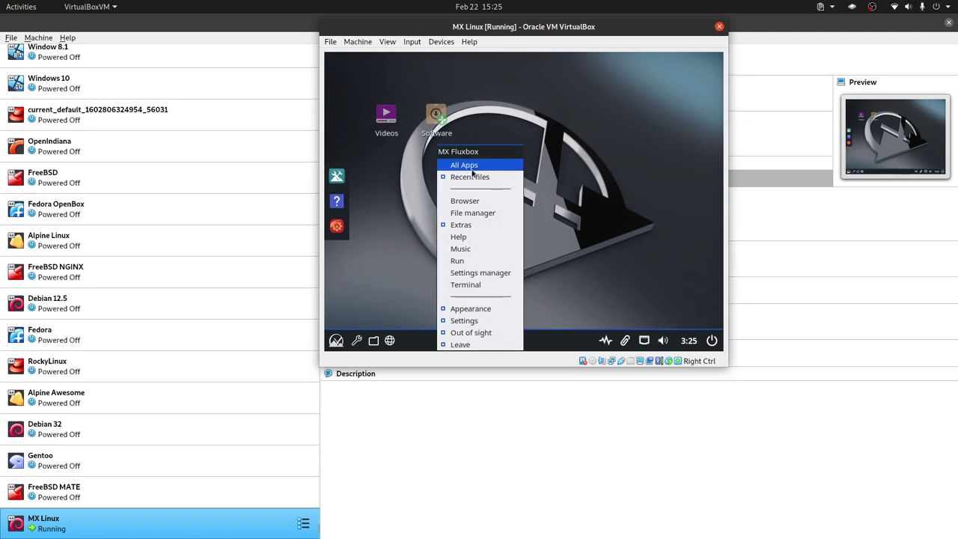
left_click(467, 285)
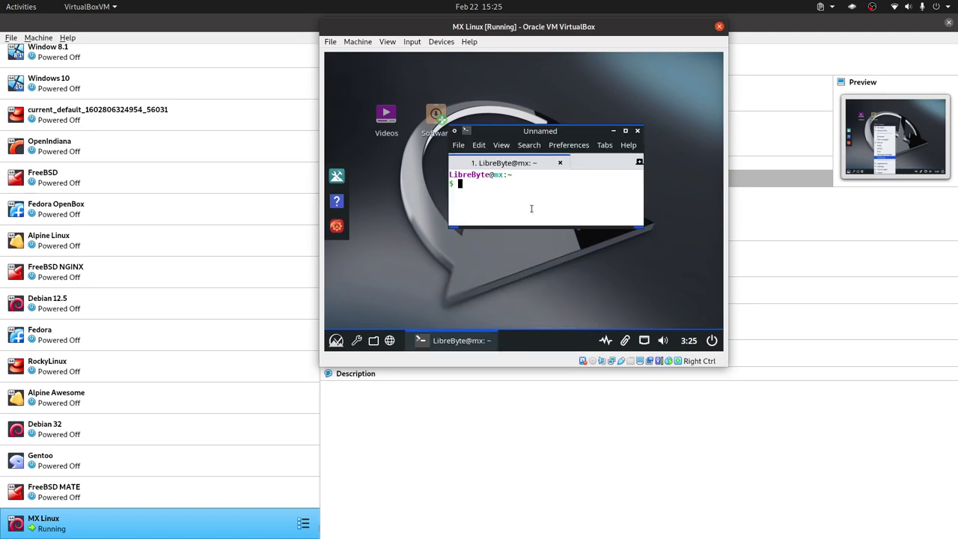
left_click(624, 130)
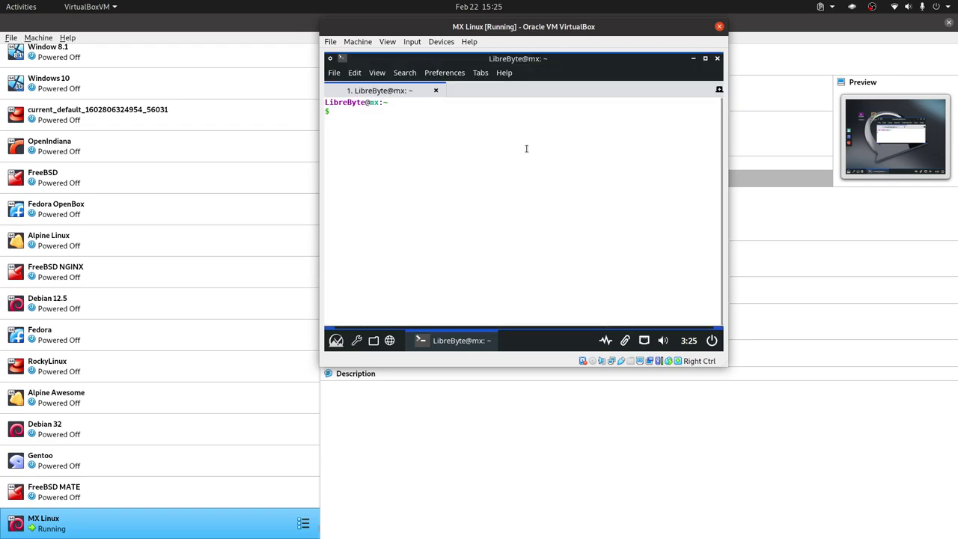
Begin a sudo command with the path /etc/X11/ and list the path's possible completions
type("uso")
key("BackSpace")
key("BackSpace")
key("BackSpace")
type("sudo ")
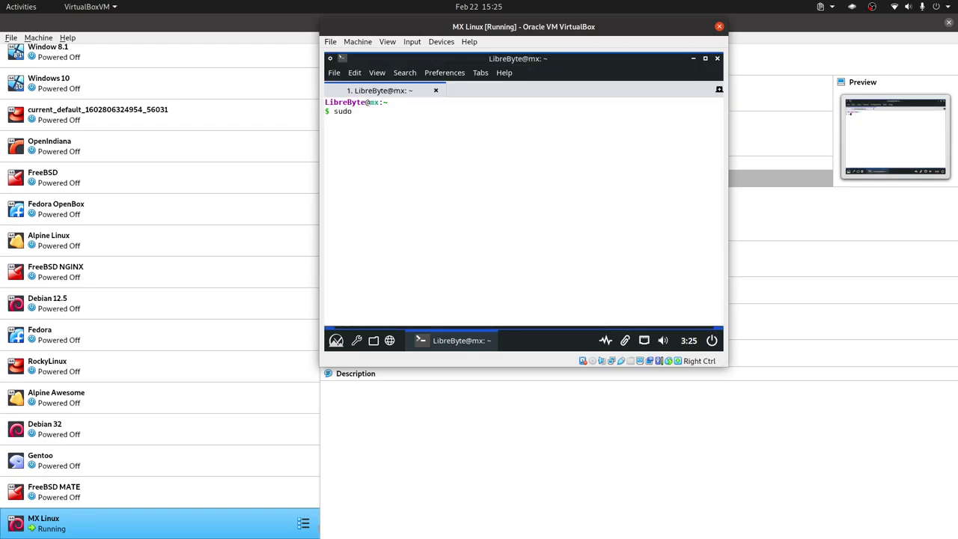
type("/etc/")
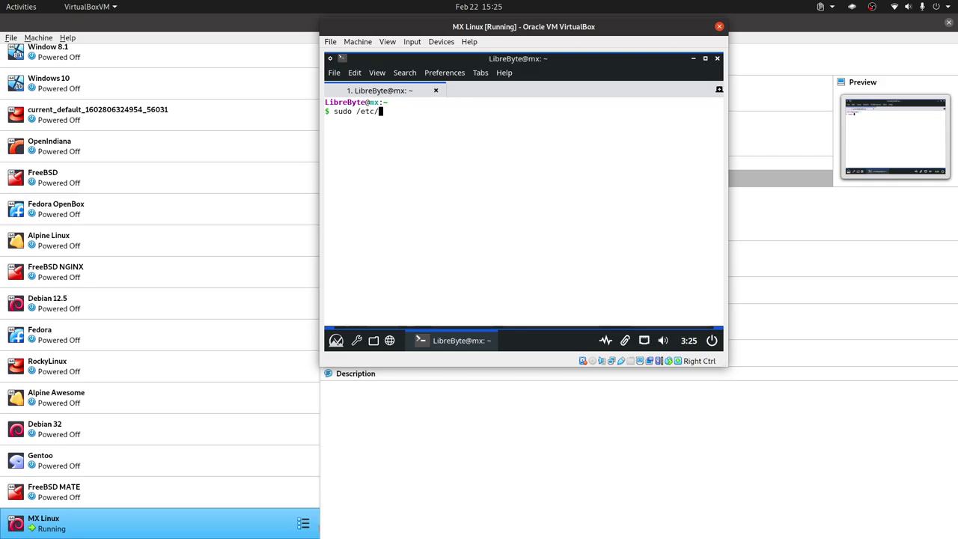
type("X")
key("Tab")
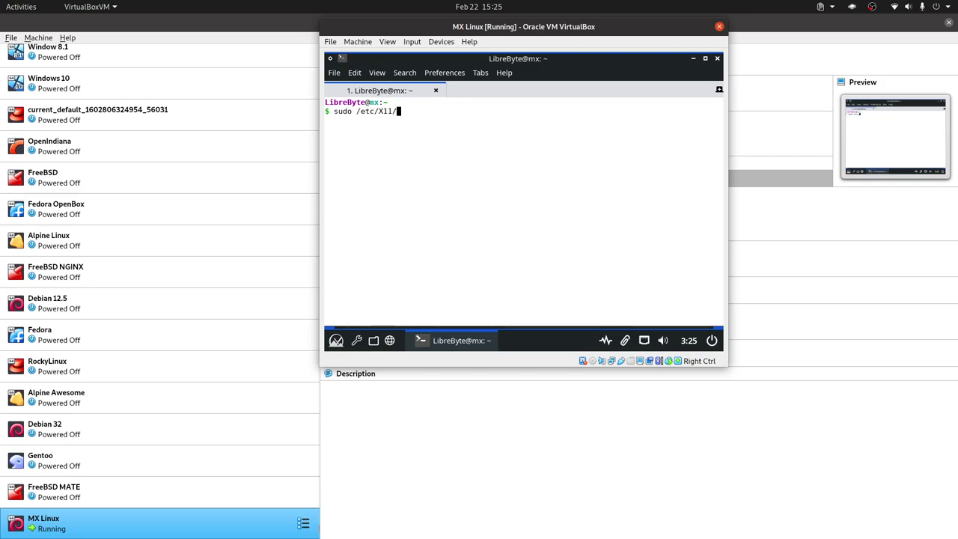
key("Tab")
key("Tab")
List the contents of /etc/X11/xorg.conf.d/ with sudo ls, entering the sudo password
type("x")
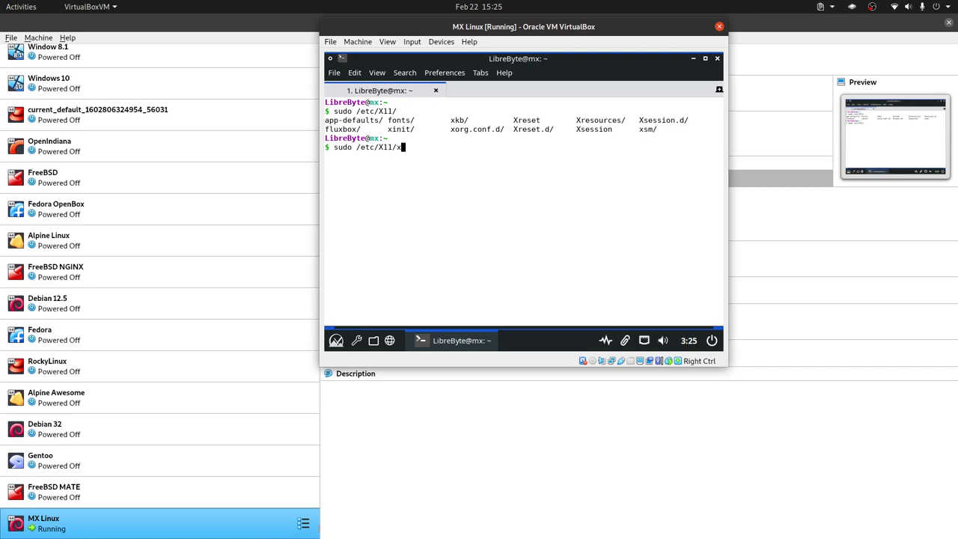
key("Tab")
key("Home")
key("Right")
key("Right")
key("Right")
key("Right")
type("ls")
key("Return")
type("*")
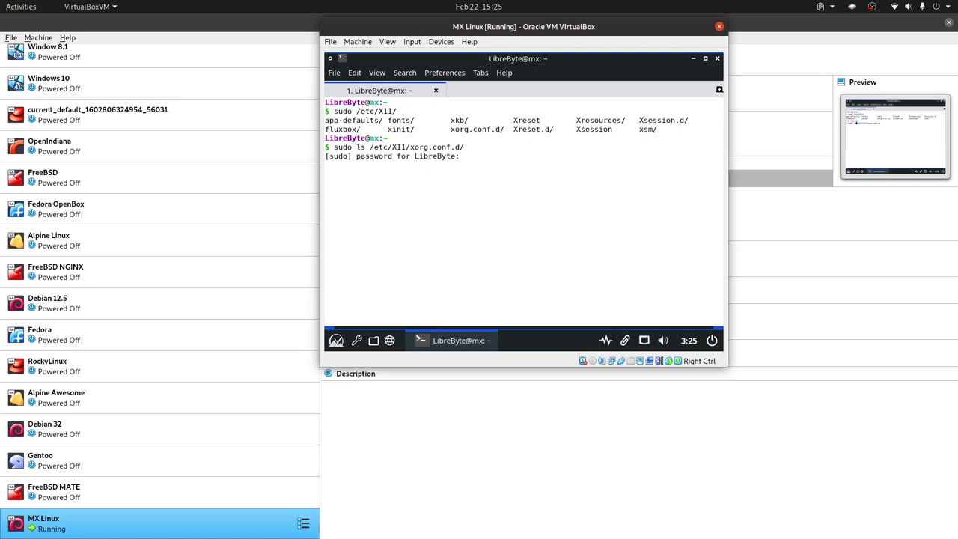
key("Return")
Open a new file /etc/X11/xorg.conf.d/50-display.conf with sudo nano, reusing the previous ls command line
key("Up")
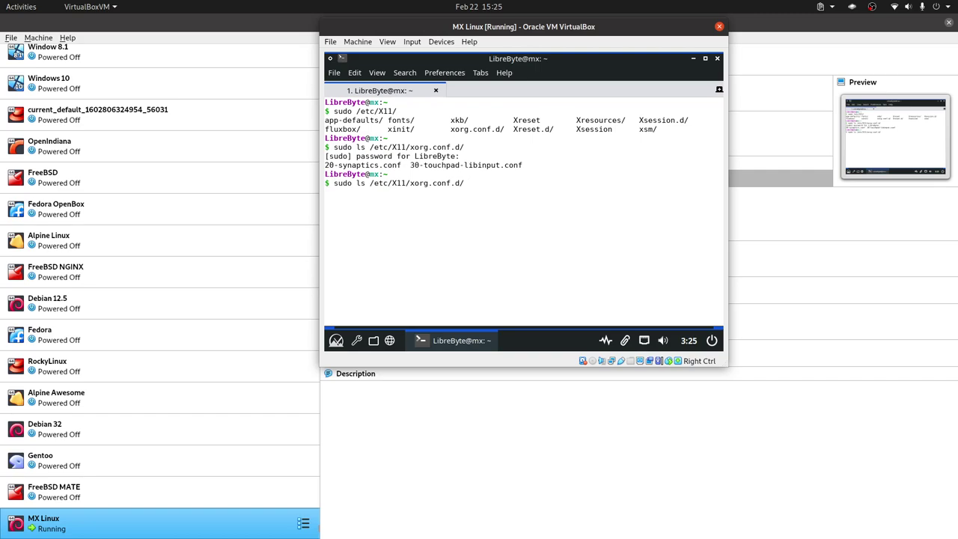
type("50-display.conf")
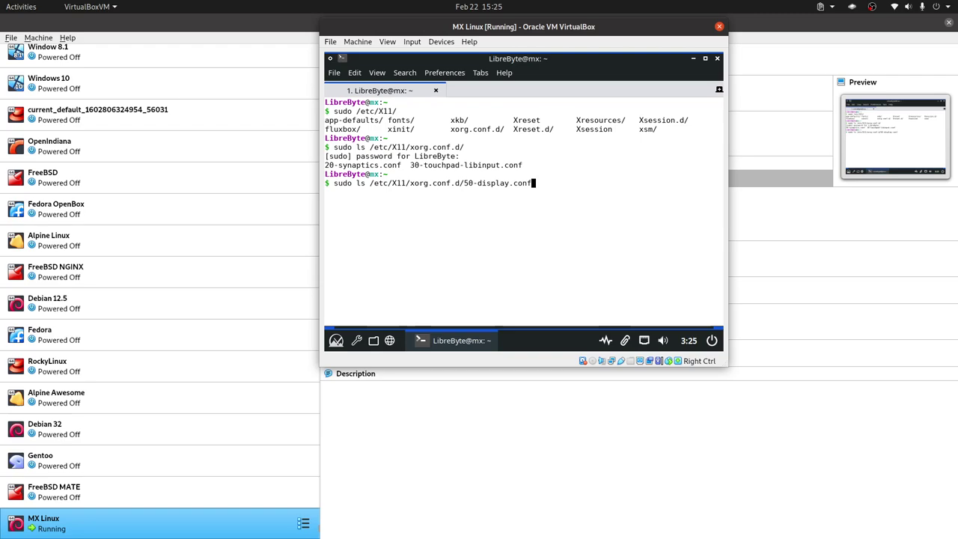
key("Home")
key("Right")
key("Right")
key("Right")
key("Right")
key("Right")
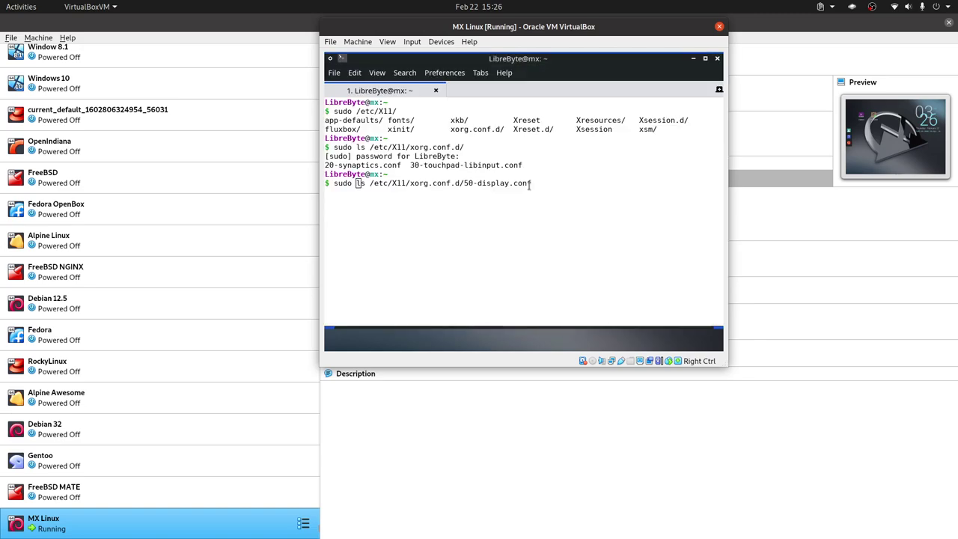
key("Home")
key("Right")
key("Right")
key("Right")
key("Right")
key("Right")
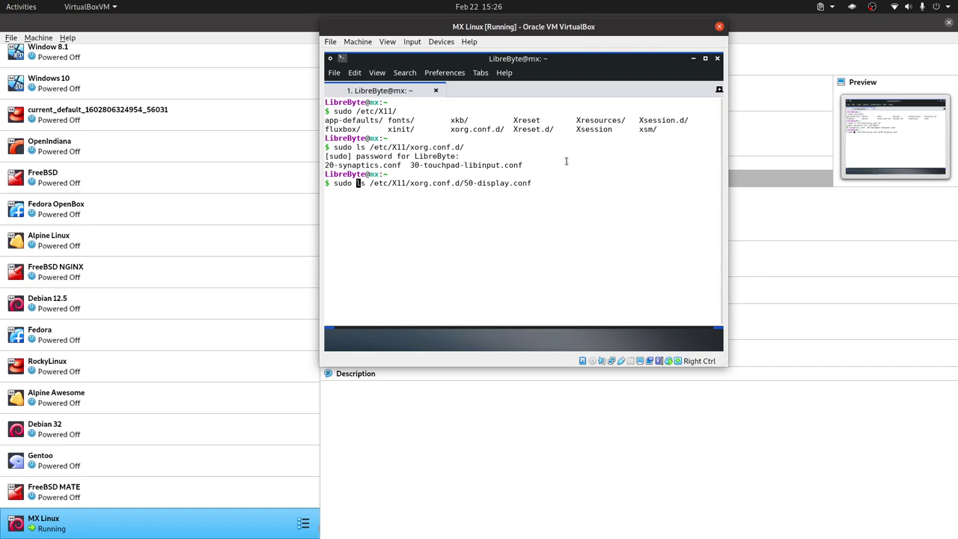
key("Home")
key("Right")
key("Right")
key("Right")
key("Right")
key("Right")
key("Delete")
key("Delete")
key("Delete")
type("nano")
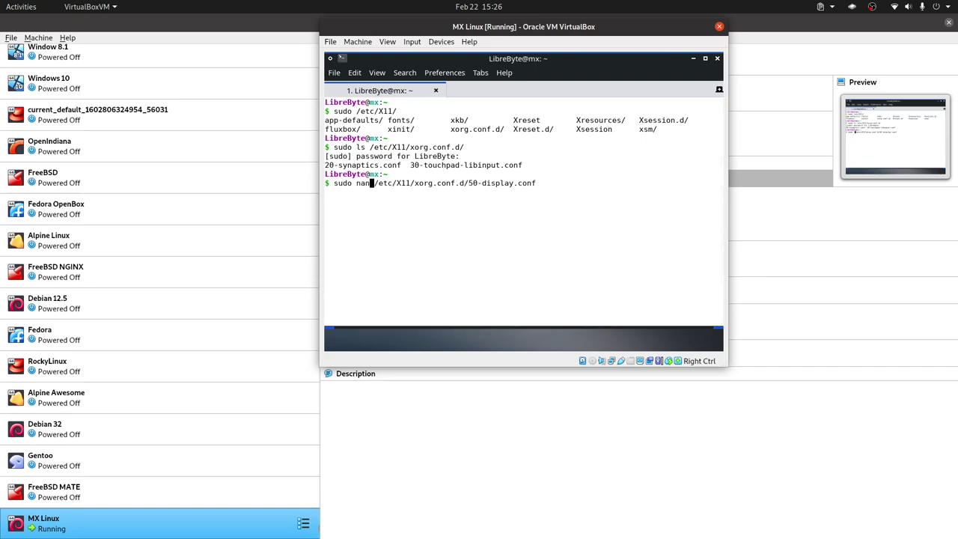
key("Return")
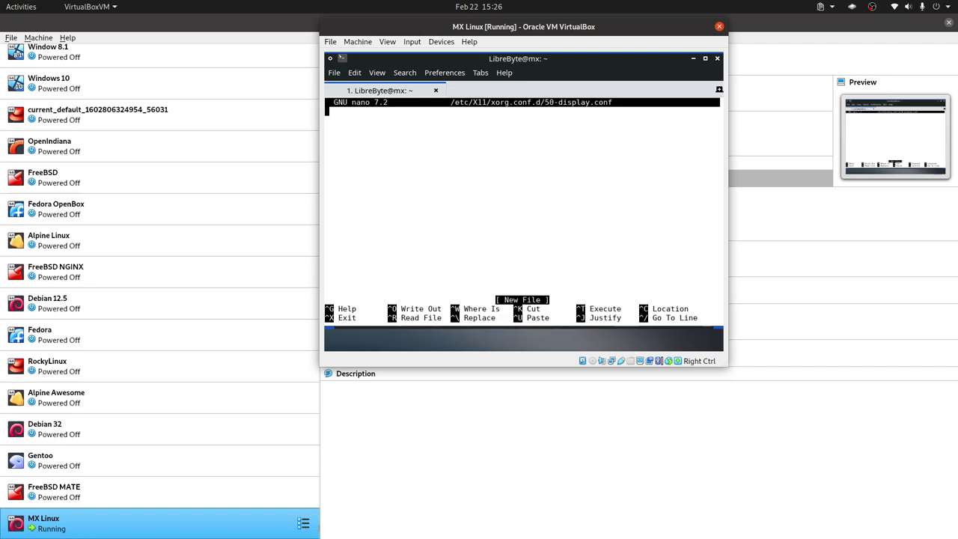
Write the opening line Section "Monitor" and the closing line EndSection in the new file
type("Section \"Monitor\"")
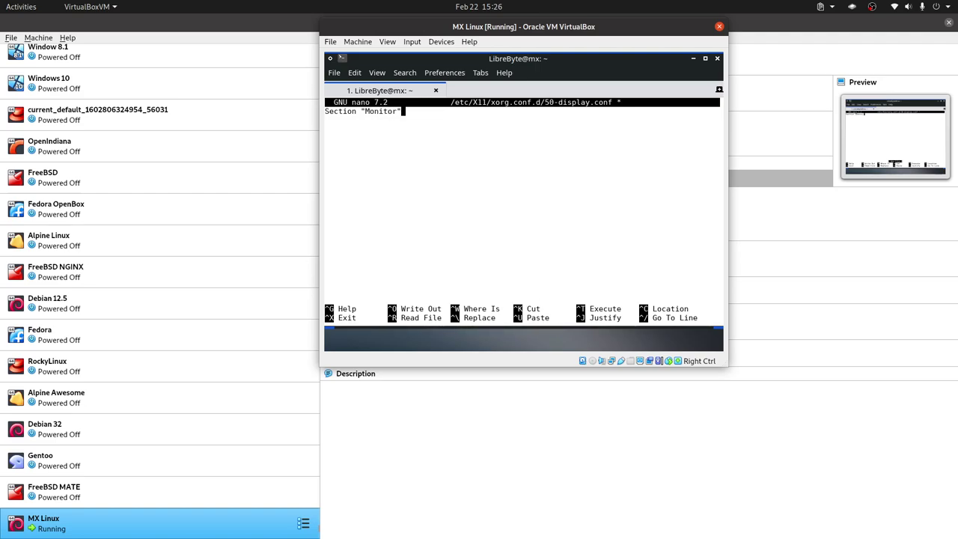
key("Return")
type("EndSection")
key("BackSpace")
key("BackSpace")
key("BackSpace")
key("BackSpace")
type("tion")
Insert indented Identifier and Option "PreferredMode" lines with empty quoted values inside the Monitor section
key("Up")
key("Right")
key("Right")
key("Right")
key("Right")
key("Right")
key("Right")
key("Right")
key("Return")
key("Tab")
type("Identifier ")
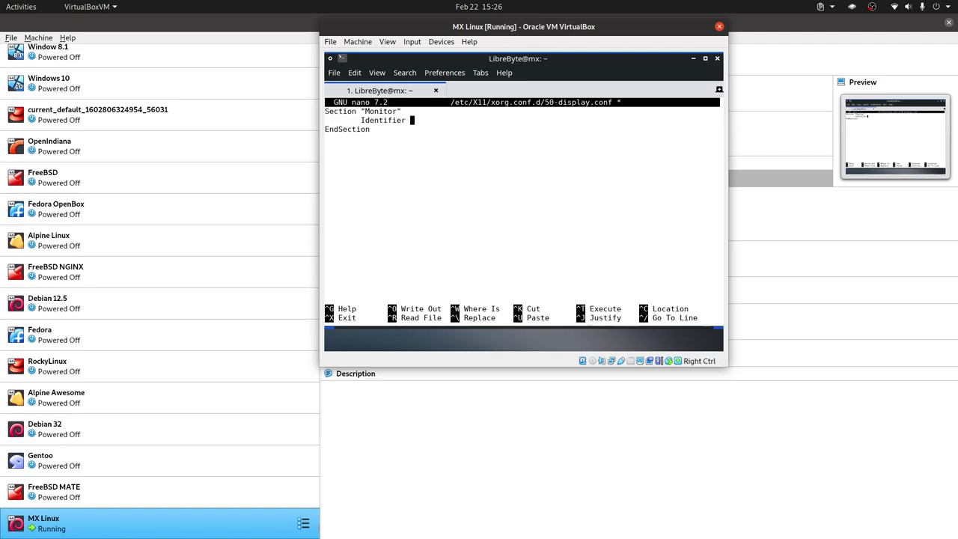
type("\"\"")
key("Return")
key("Tab")
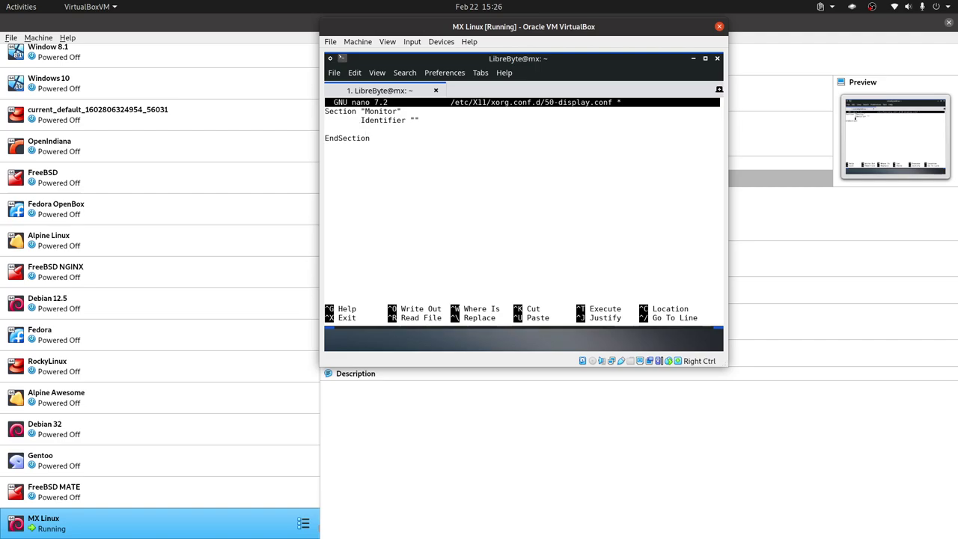
type("Option \"PreferredMode\" \"\"")
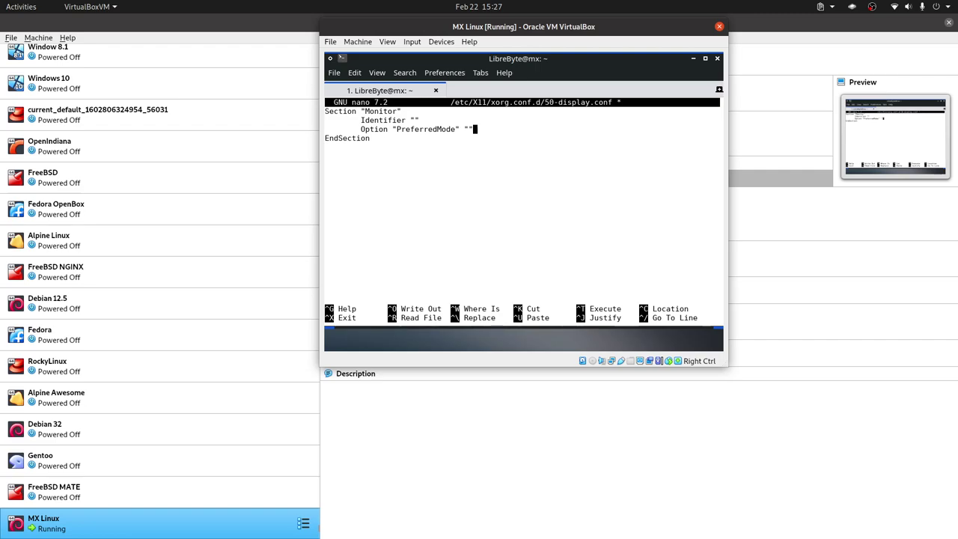
Query the display outputs in a second terminal tab with xrandr -q, and limit the listing with xrandr -q|head -n 5
key("Up")
key("Left")
key("ctrl+shift+t")
type("x")
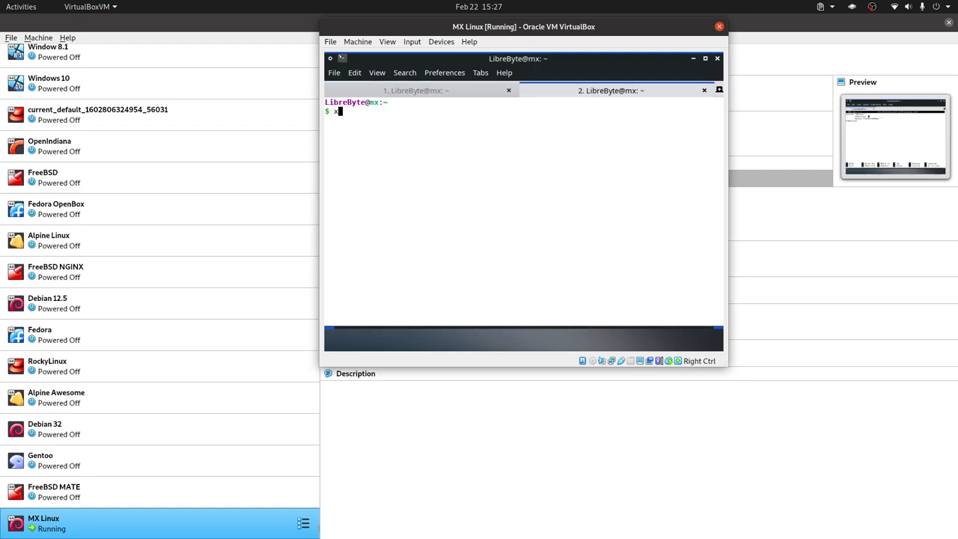
type("randr -q")
key("Return")
key("Up")
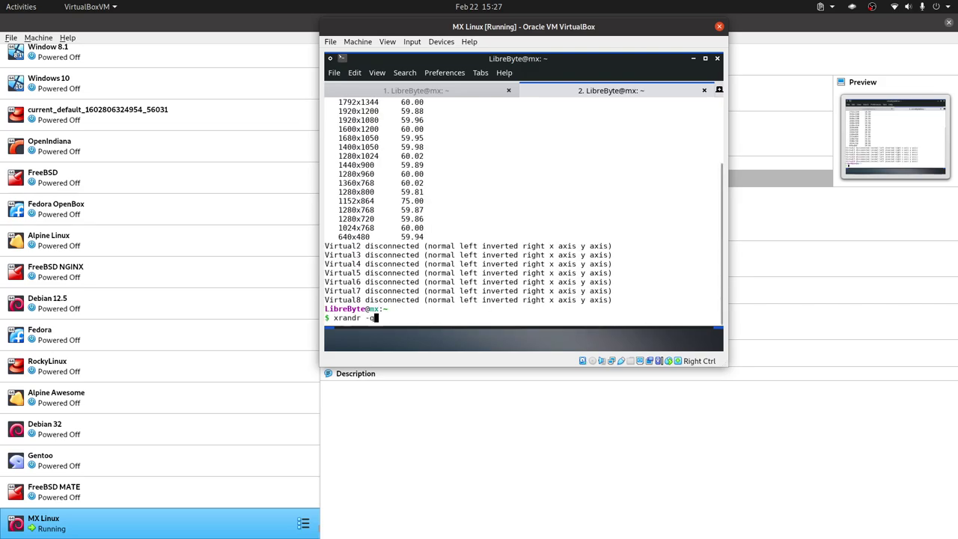
type("|hea")
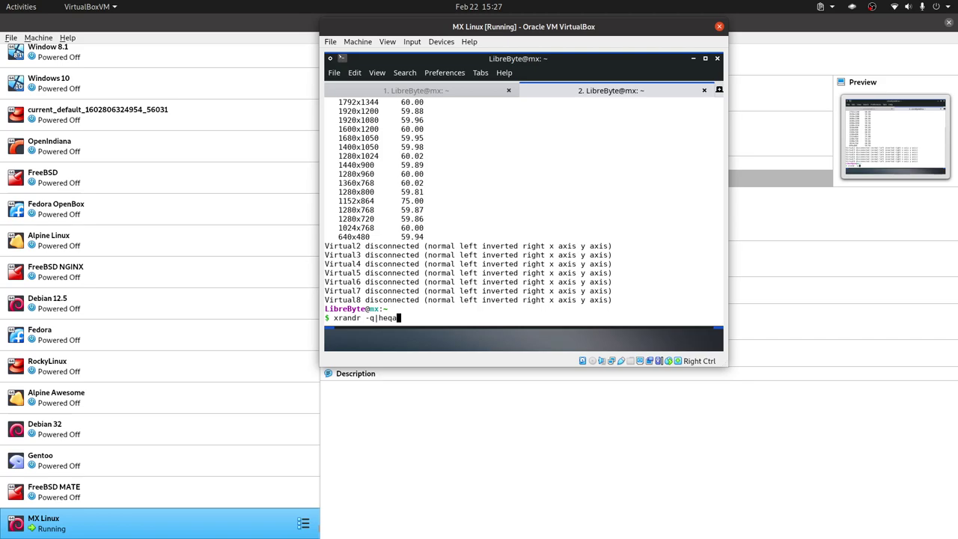
type("d -n 5")
key("Return")
Copy the output name Virtual1 from the xrandr listing into the quotes of the Monitor section's Identifier
double_click(343, 263)
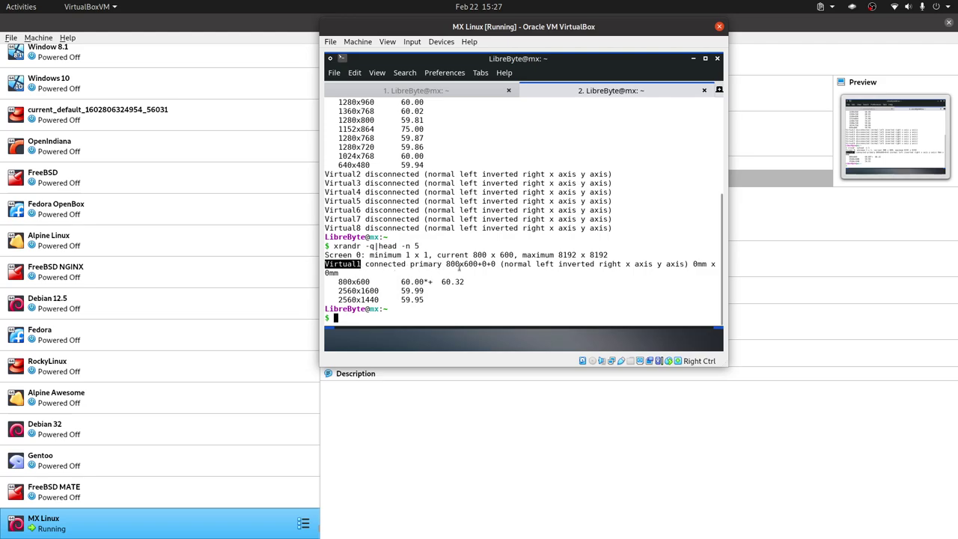
right_click(347, 263)
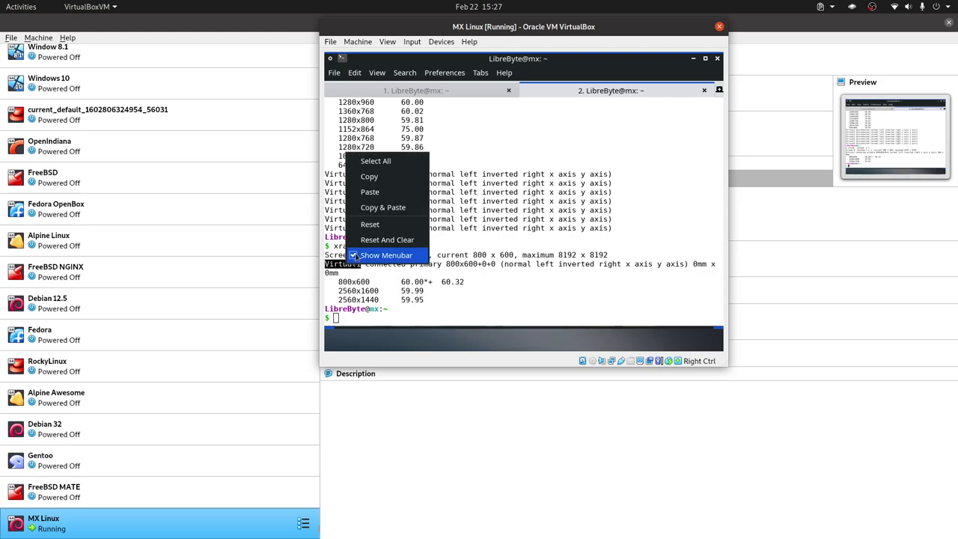
left_click(394, 177)
left_click(416, 91)
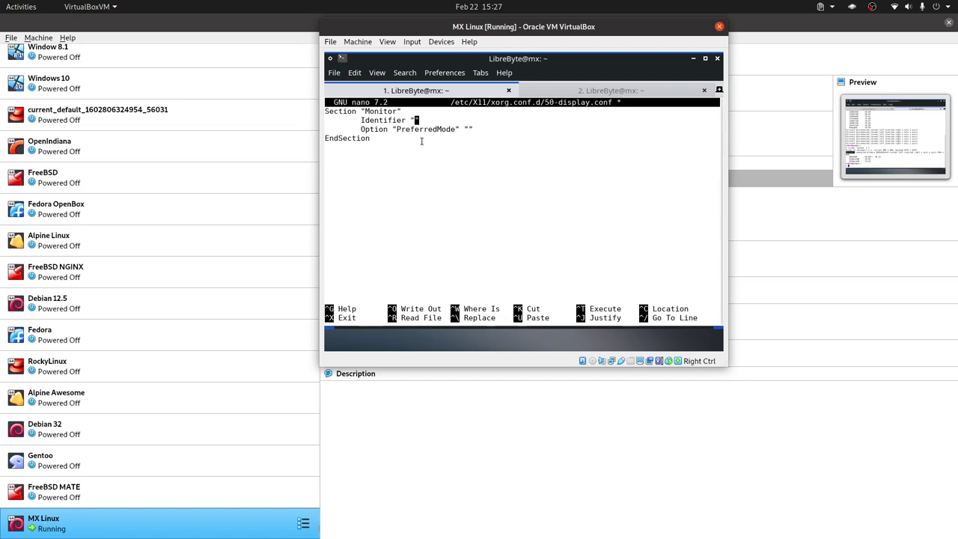
key("ctrl+shift+v")
Copy the resolution 1920x1080 from the full xrandr listing into the empty quotes of the PreferredMode option
key("Down")
key("Right")
key("Right")
key("Right")
key("Right")
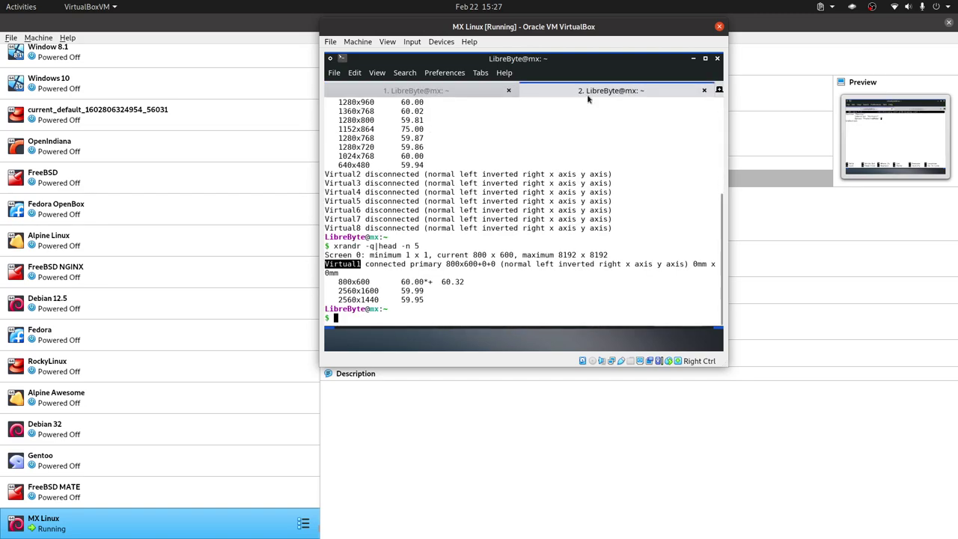
key("ctrl+Page_Down")
scroll(574, 199, "up", 5)
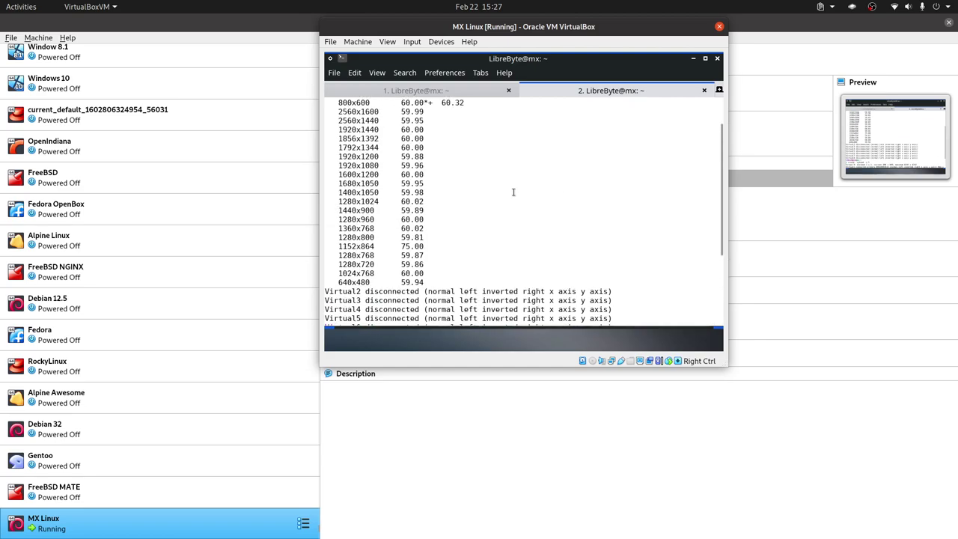
scroll(457, 176, "up", 1)
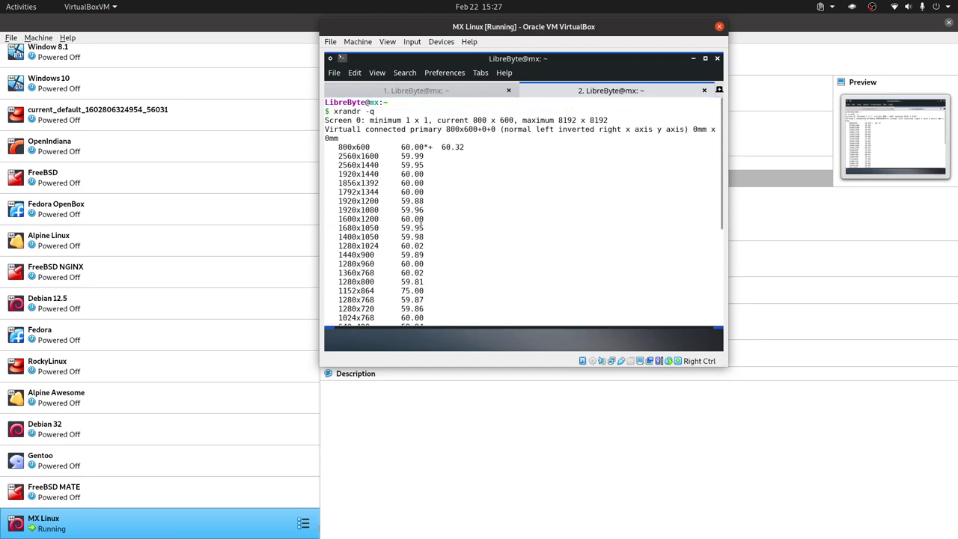
double_click(355, 211)
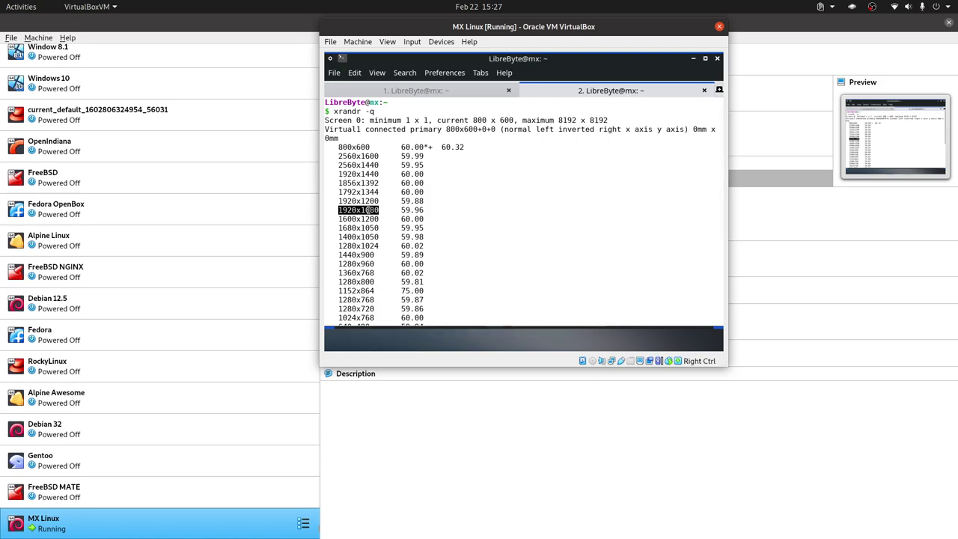
right_click(371, 210)
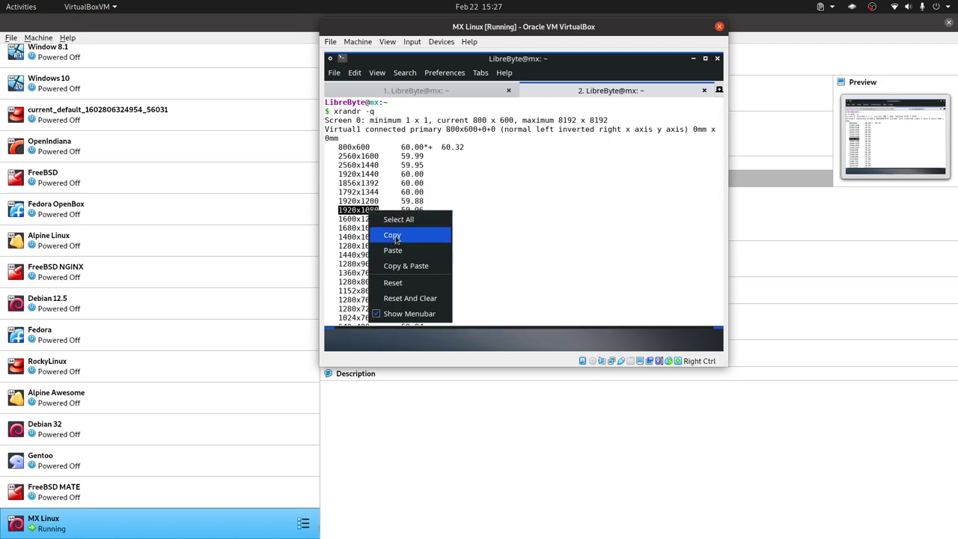
left_click(393, 236)
left_click(470, 92)
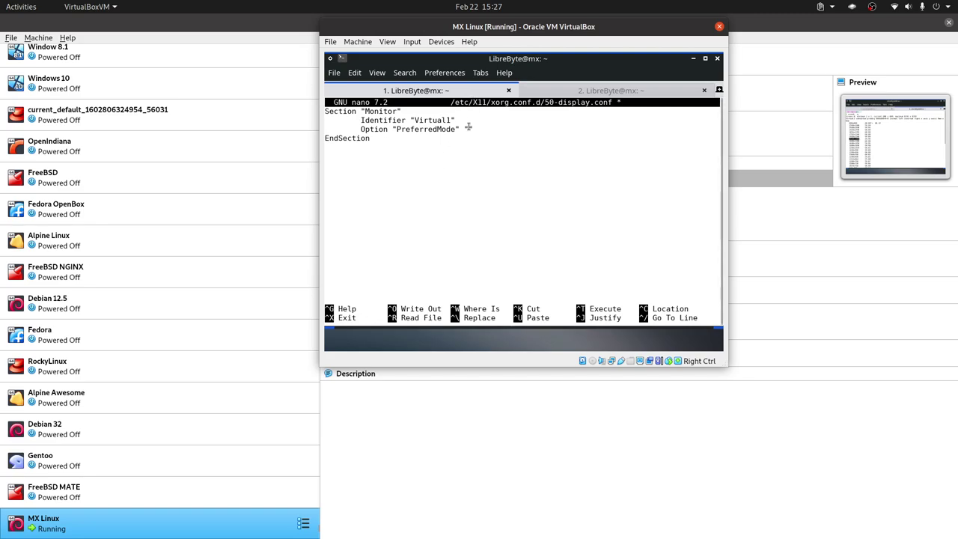
key("ctrl+shift+v")
Save 50-display.conf under its existing path and exit nano
key("ctrl+o")
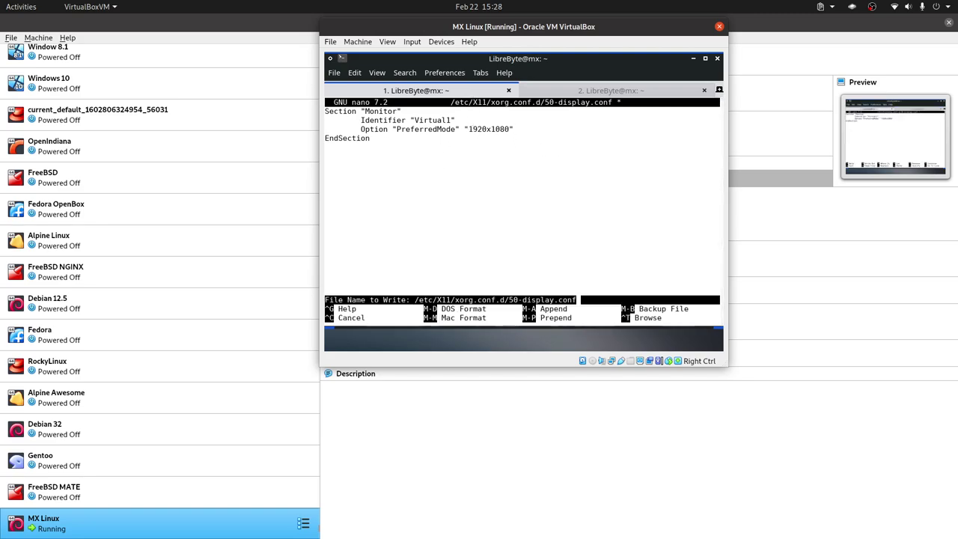
key("Return")
key("ctrl+x")
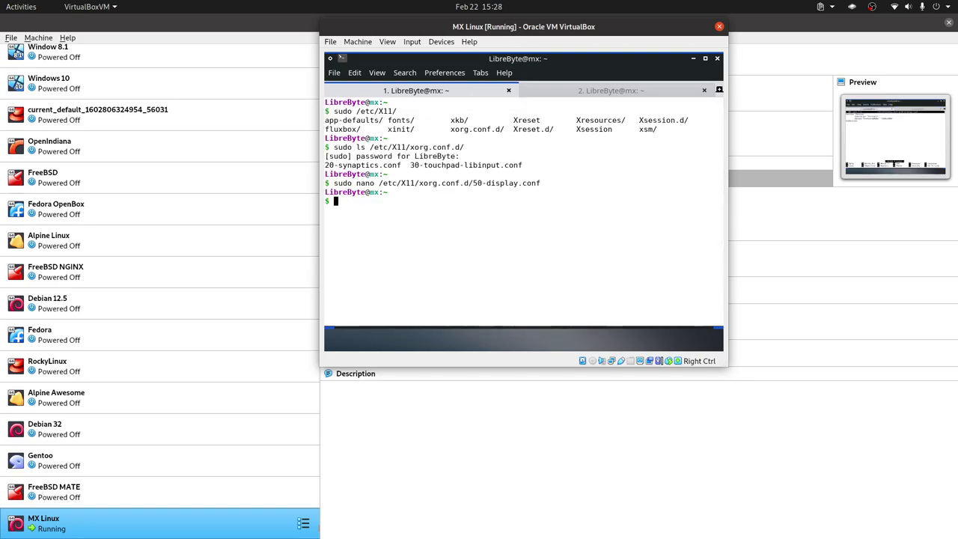
Try to reload the display server with sudo systemctl reload xorg
type("sudo ")
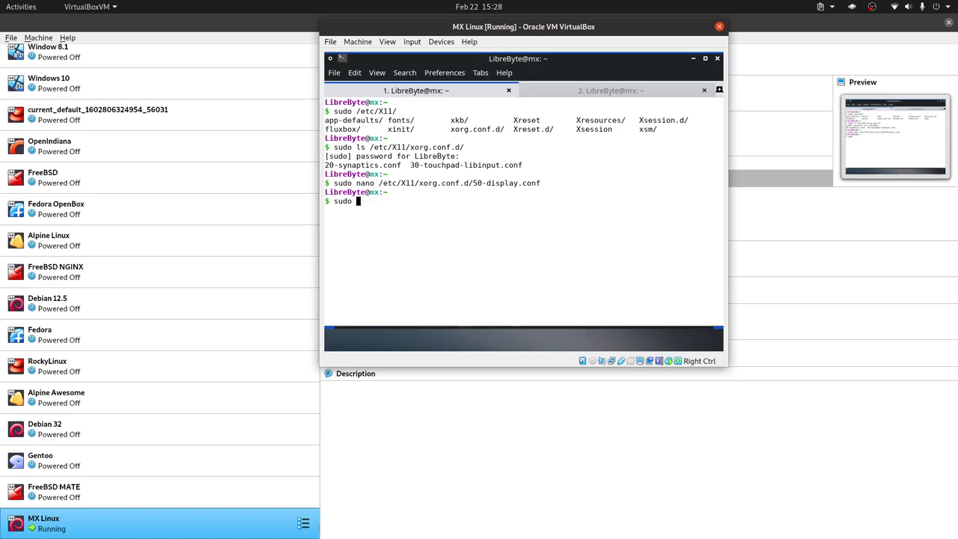
type("system")
key("BackSpace")
key("BackSpace")
key("BackSpace")
key("BackSpace")
key("BackSpace")
type("ystemctl reload xorg")
key("Return")
Try the reload command again with the service name capitalized as Xorg
key("Up")
key("Left")
key("Left")
key("Left")
key("BackSpace")
type("X")
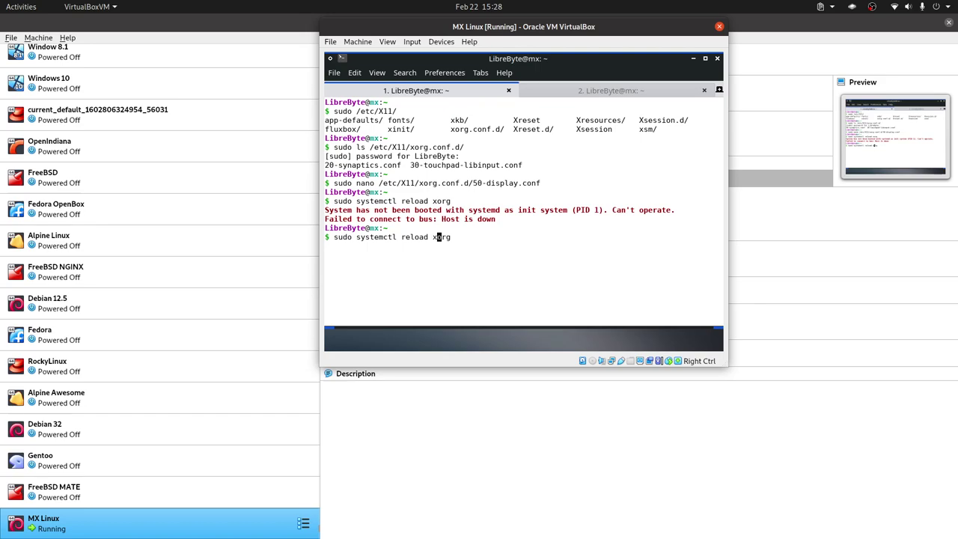
key("Return")
Try the reload command again with the service name shortened to x
key("Up")
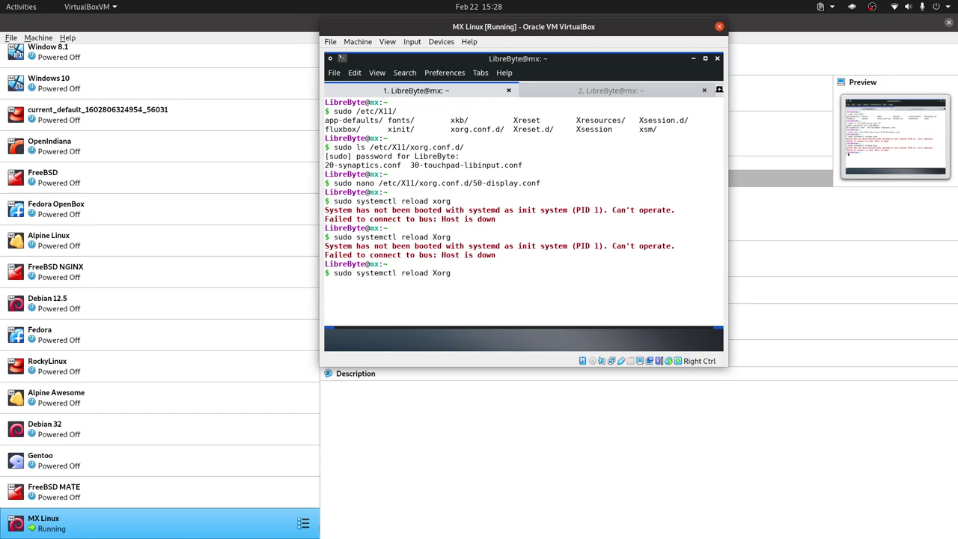
key("BackSpace")
key("BackSpace")
key("BackSpace")
key("BackSpace")
type("x")
key("Return")
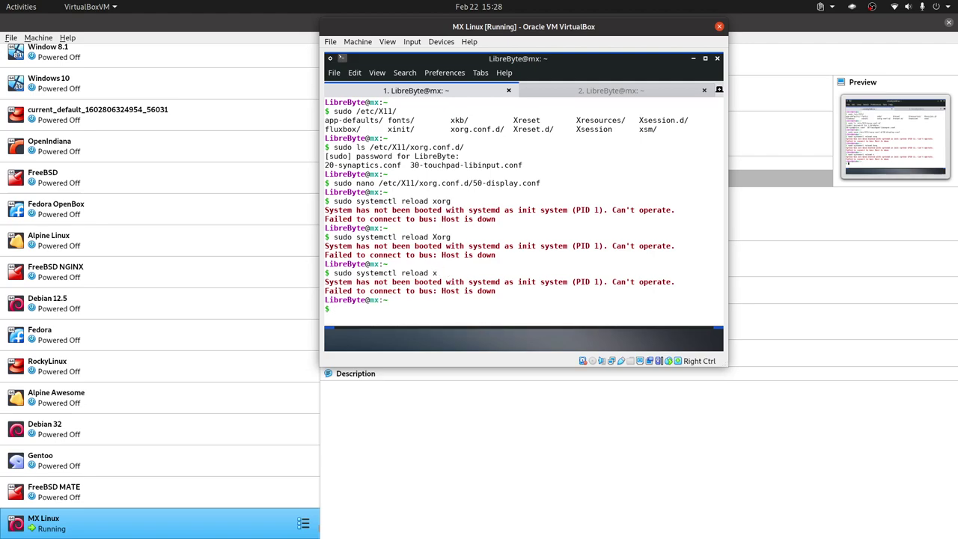
Try to restart the display server with sudo service xorg restart
type("sudo")
key("BackSpace")
key("BackSpace")
key("BackSpace")
key("BackSpace")
key("Up")
key("Left")
key("Left")
key("Left")
key("Left")
key("Left")
key("Left")
key("Left")
key("Left")
key("Left")
key("Left")
key("Left")
key("Left")
key("Left")
key("Left")
key("Left")
key("Left")
key("Left")
key("Left")
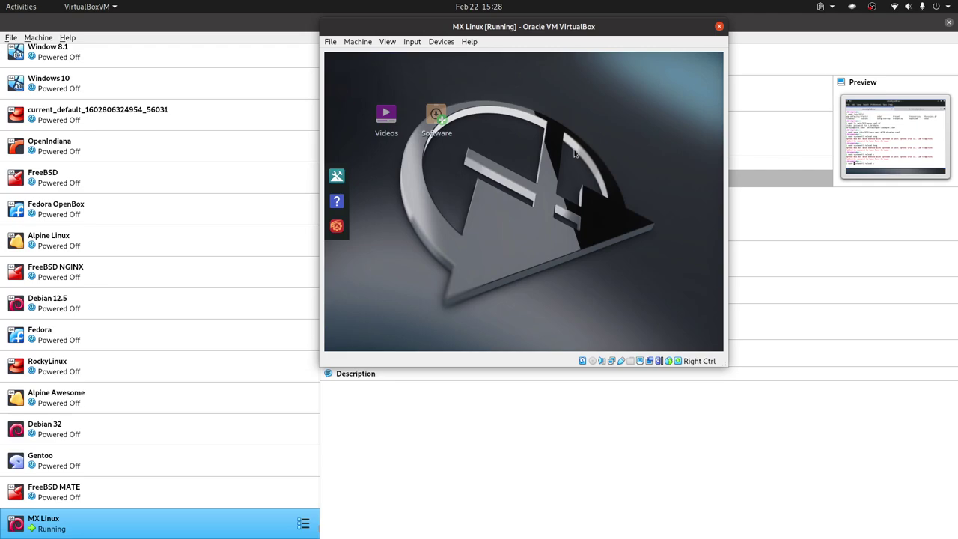
key("Right")
key("Right")
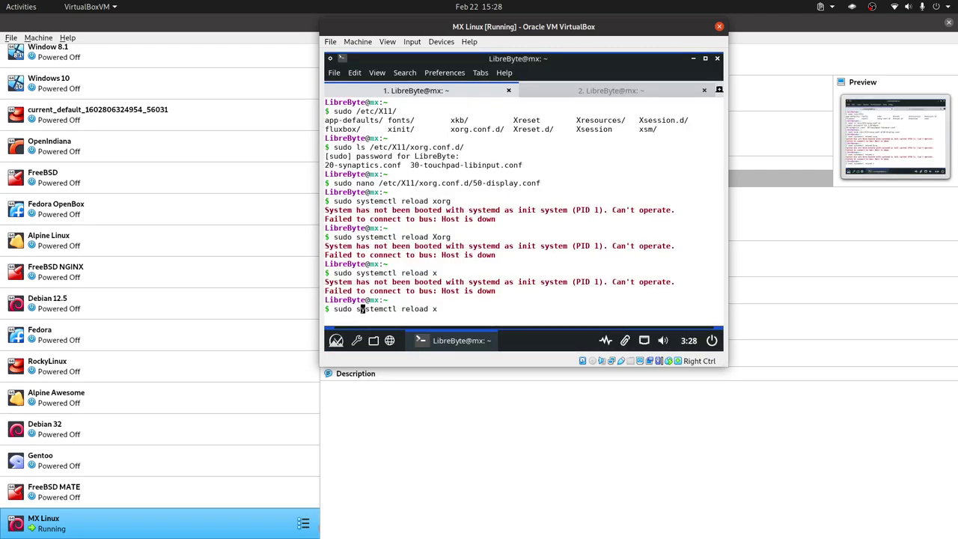
key("Right")
key("Right")
key("Right")
key("Right")
key("Right")
key("Right")
key("Right")
key("BackSpace")
key("BackSpace")
key("BackSpace")
key("BackSpace")
key("BackSpace")
key("BackSpace")
key("BackSpace")
key("BackSpace")
type("ervice")
key("Right")
key("Right")
key("Right")
key("Right")
key("Right")
key("Right")
key("Right")
key("Right")
key("Delete")
key("BackSpace")
key("BackSpace")
key("BackSpace")
key("BackSpace")
key("BackSpace")
key("BackSpace")
key("BackSpace")
type("xorg restart")
key("Return")
Try the service restart command again with the service name shortened to x
key("Up")
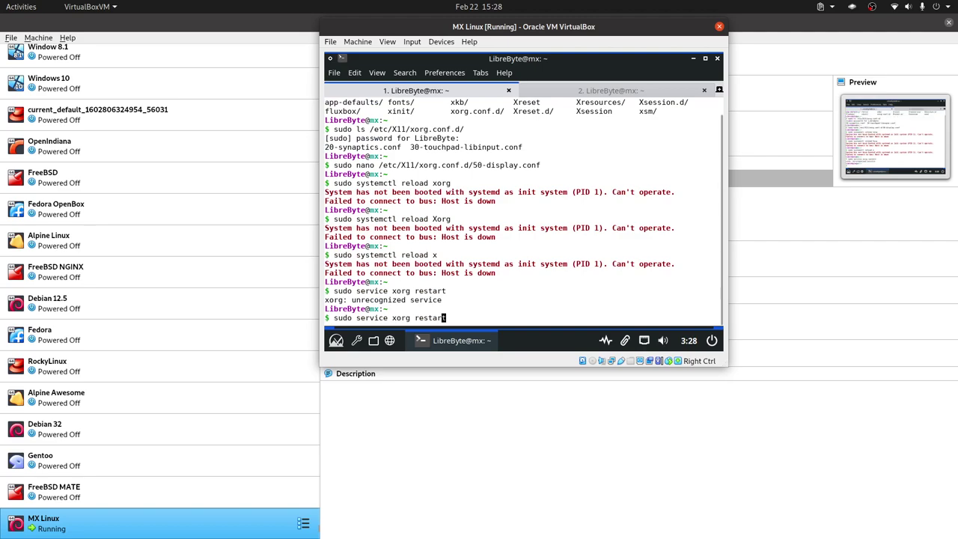
key("Left")
key("Left")
key("Left")
key("Left")
key("Left")
key("Left")
key("Left")
key("Left")
key("BackSpace")
key("BackSpace")
key("BackSpace")
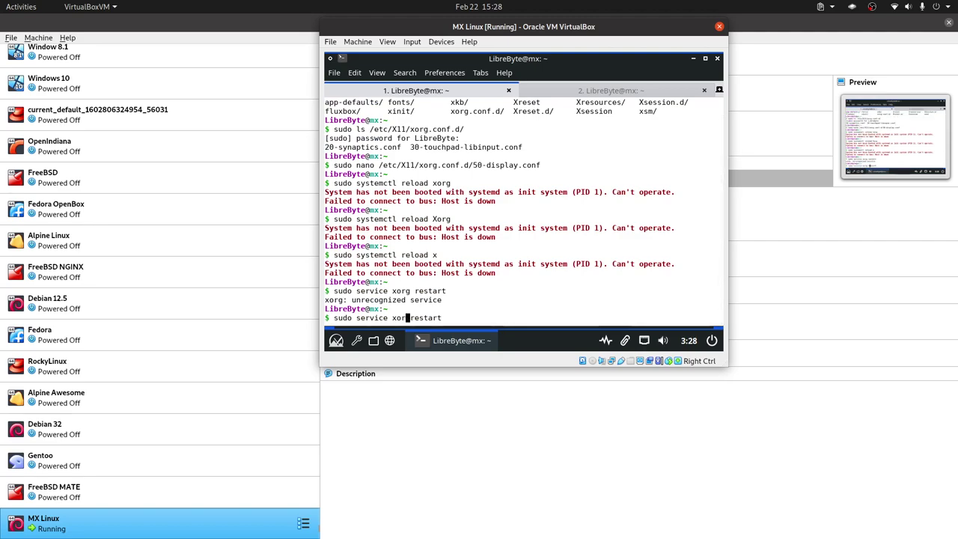
key("Return")
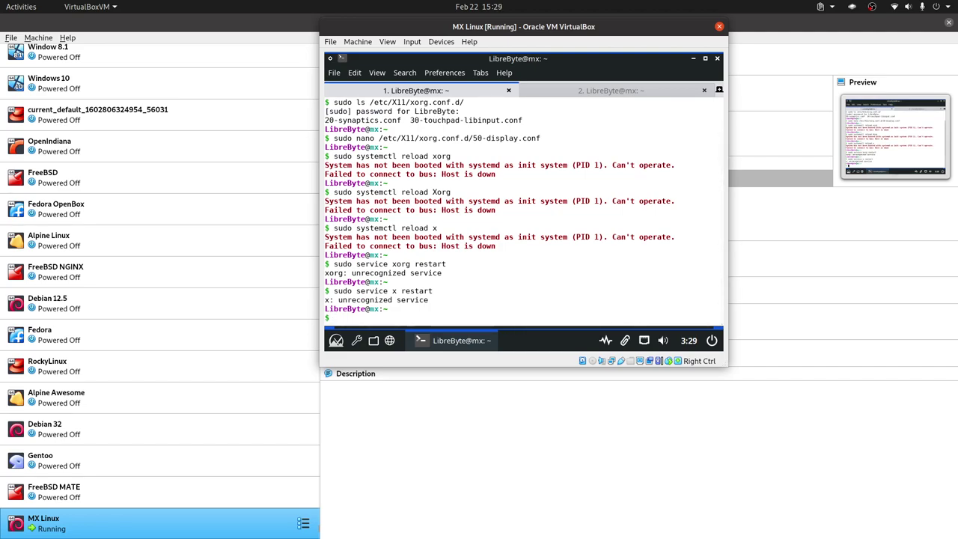
Log out of the Fluxbox session and switch the virtual machine to full-screen mode
left_click(712, 340)
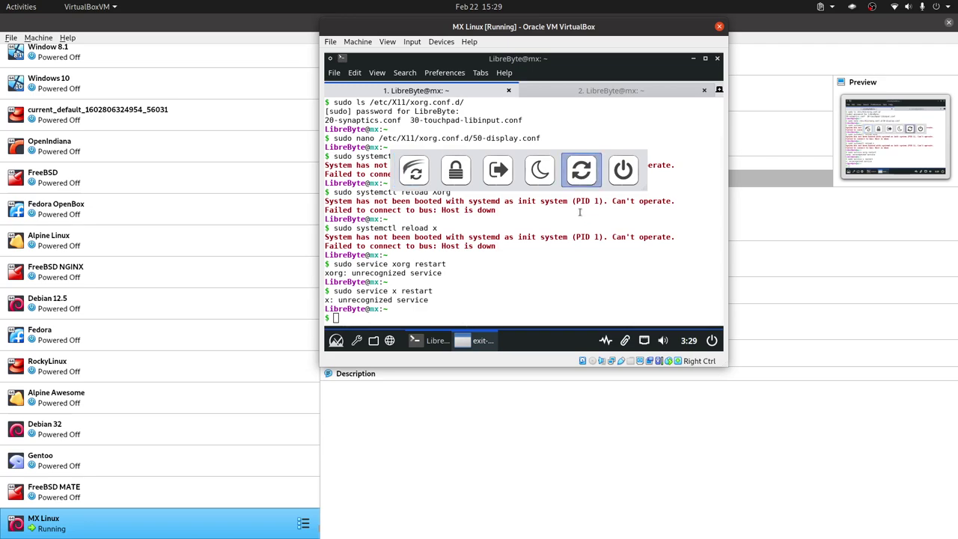
left_click(500, 171)
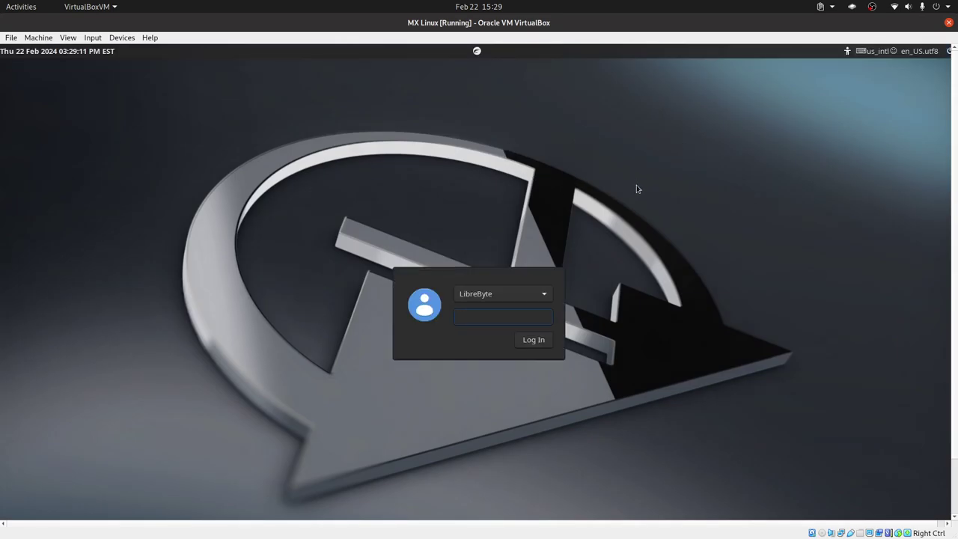
key("Control_R+f")
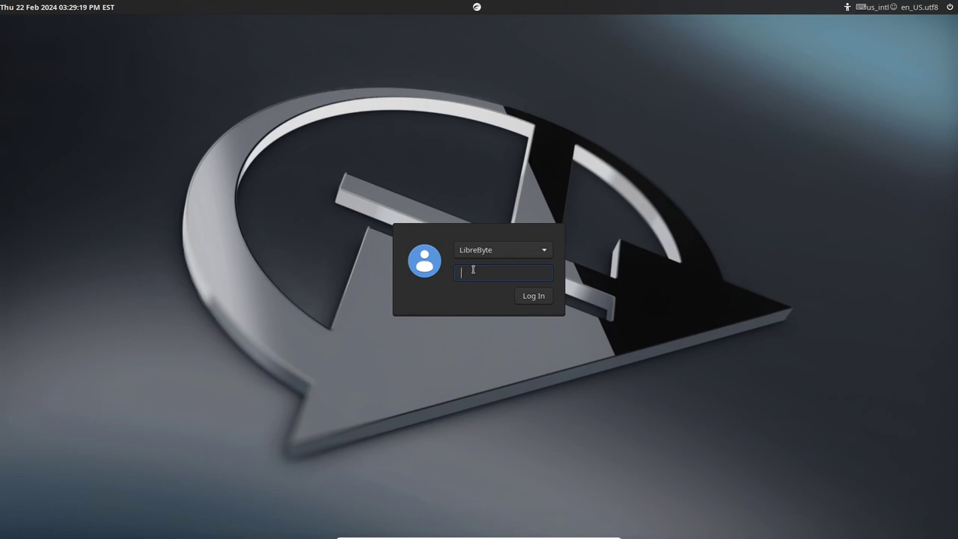
Log back in to the desktop by entering the account password
left_click(530, 293)
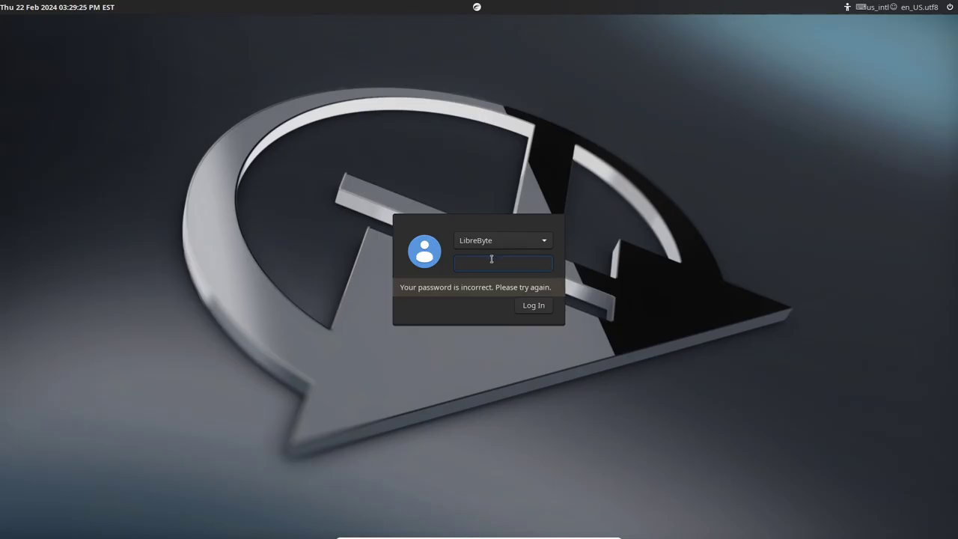
type("a")
key("Return")
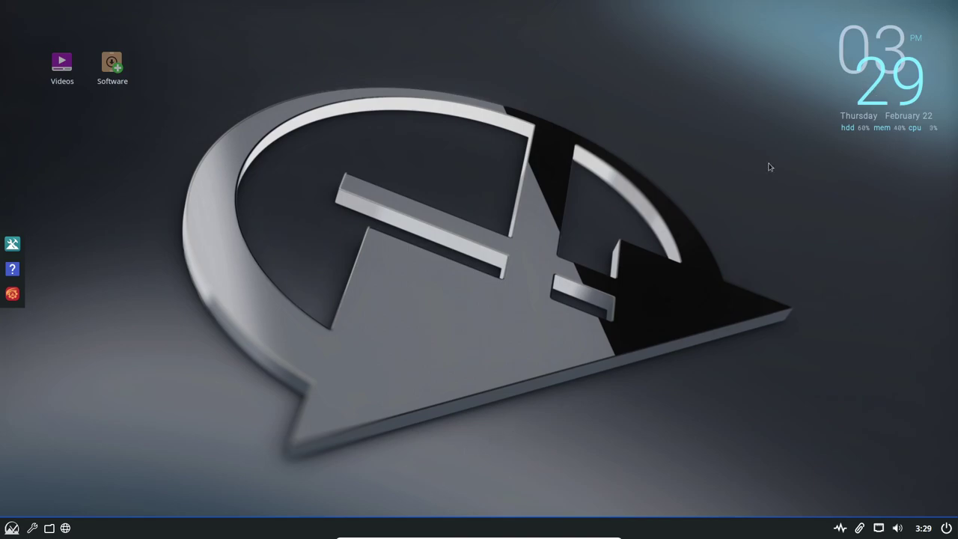
left_click(11, 528)
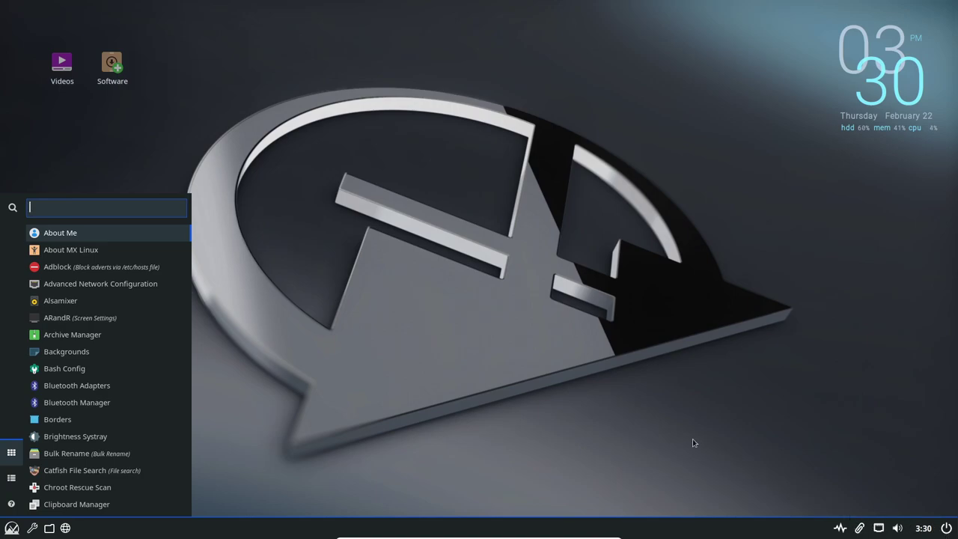
left_click(657, 411)
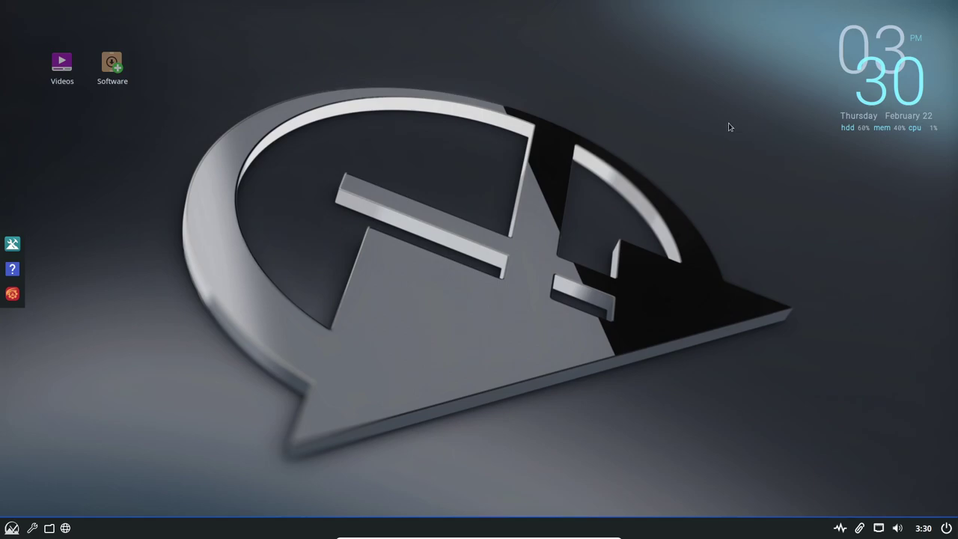
Open a terminal on the desktop and check its About ROXTerm information
right_click(651, 108)
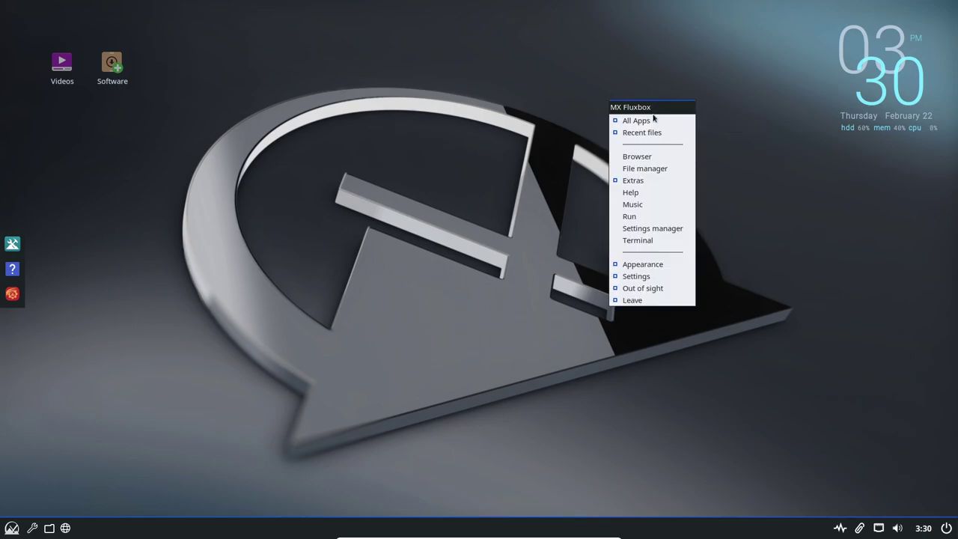
left_click(649, 240)
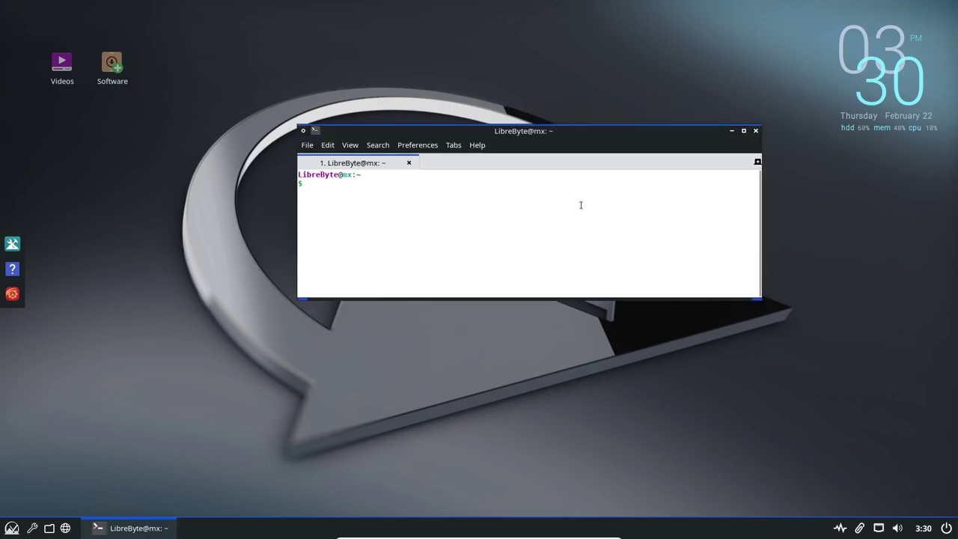
left_click(476, 145)
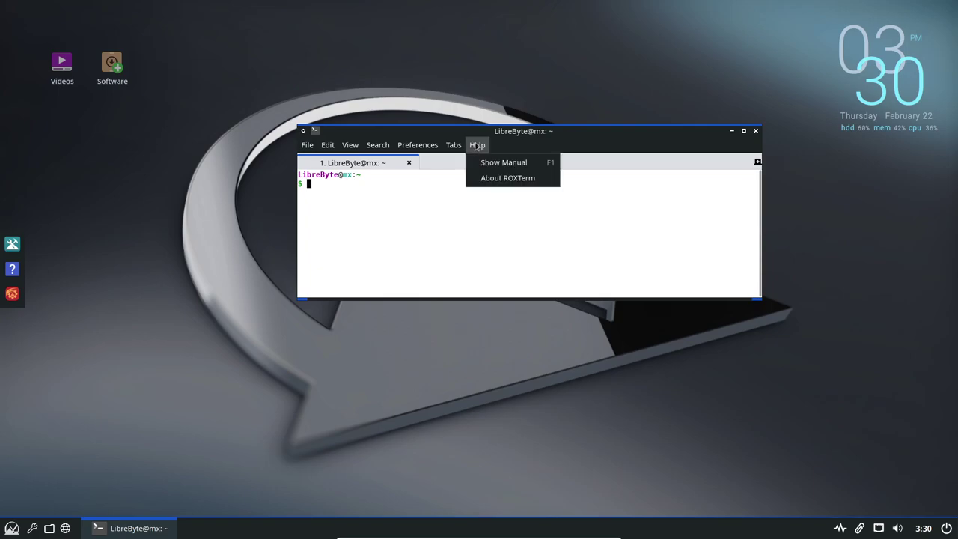
left_click(515, 178)
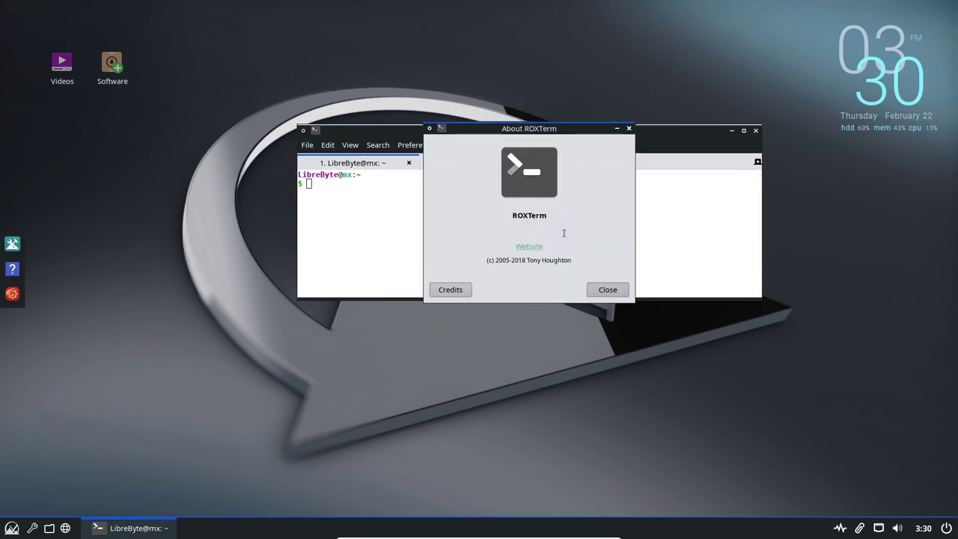
left_click(609, 290)
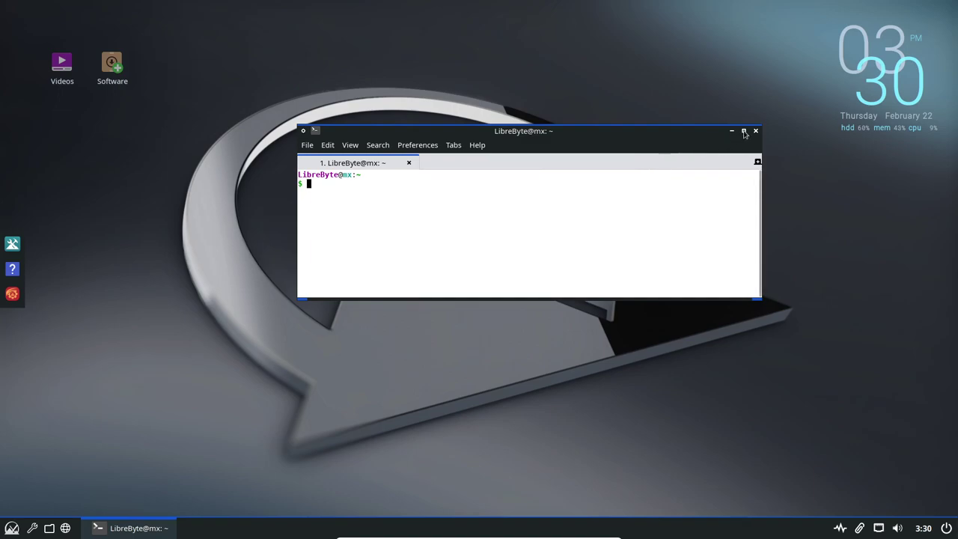
Move the terminal window slightly higher on the desktop
right_click(691, 90)
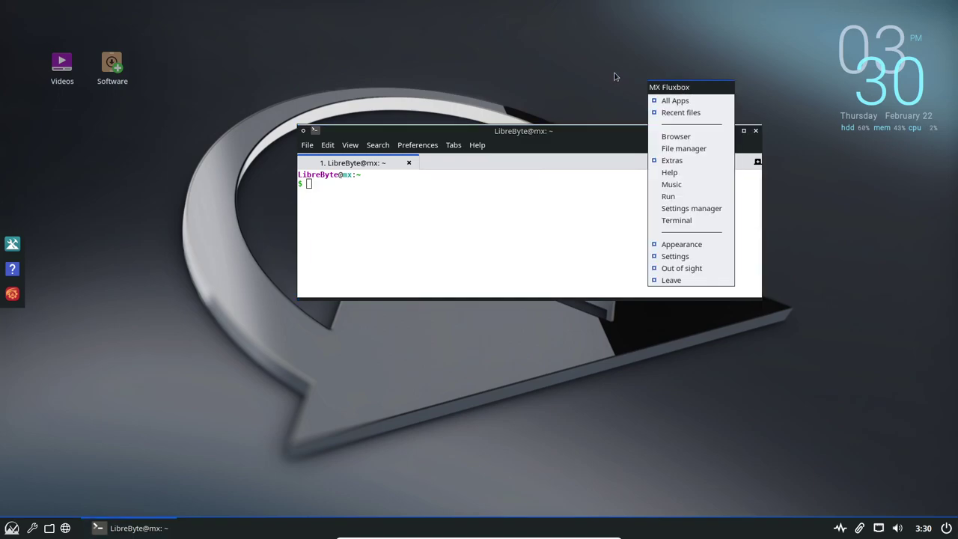
left_click(595, 137)
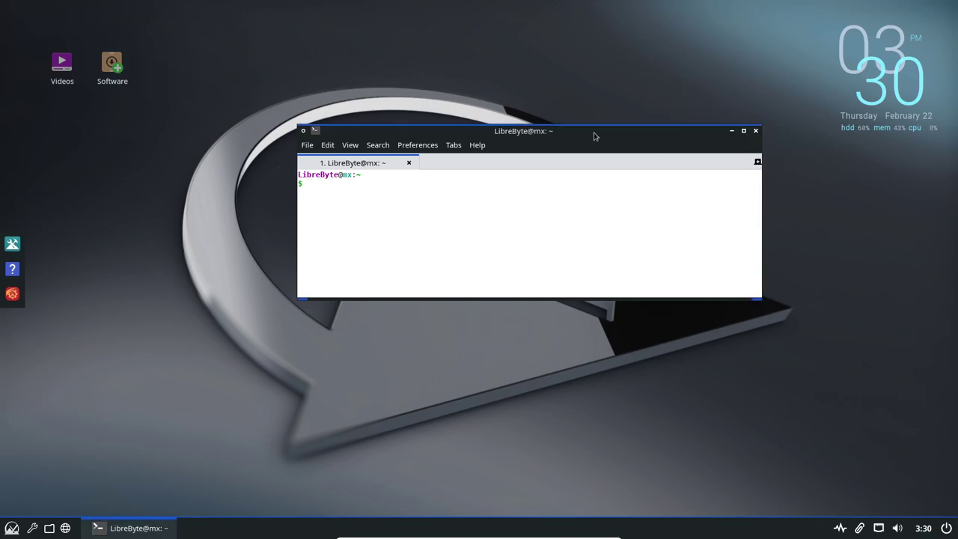
left_click_drag(656, 137, 663, 117)
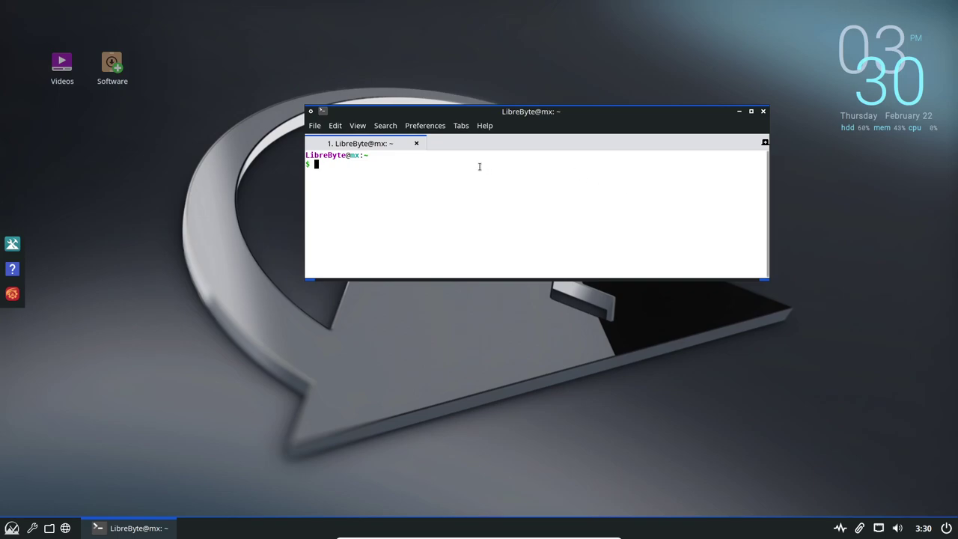
Search the package repositories with sudo apt search btop, entering the account password for sudo
type("sudo apt searc")
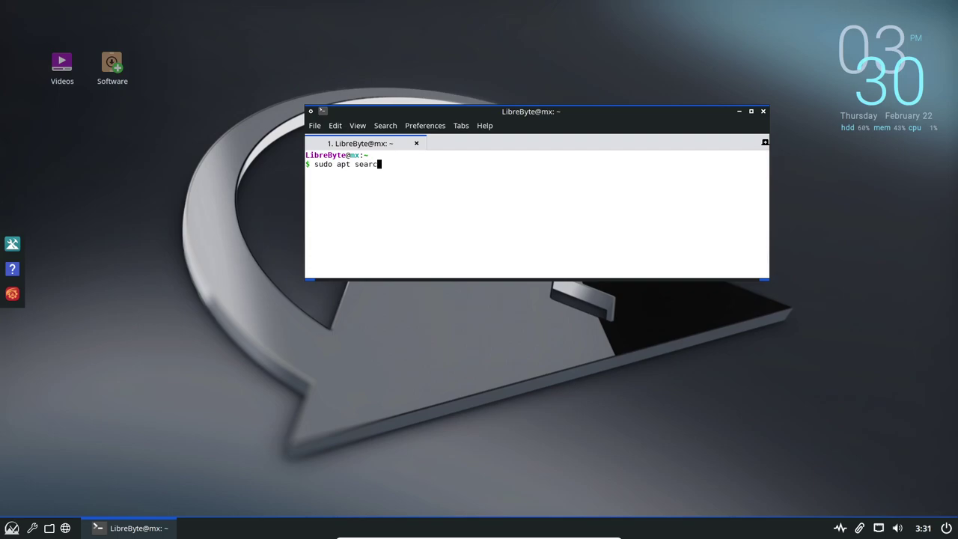
type("h btop")
key("Return")
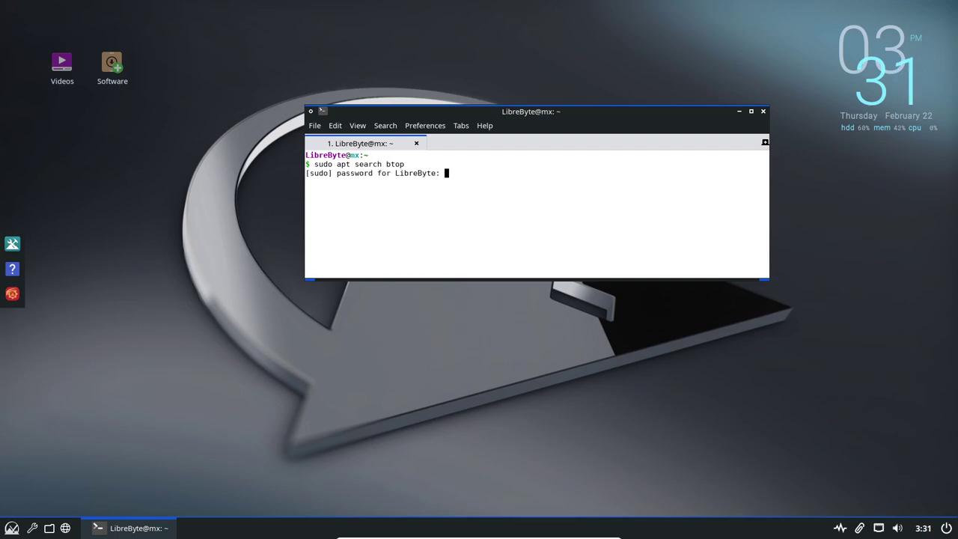
type("***")
key("Return")
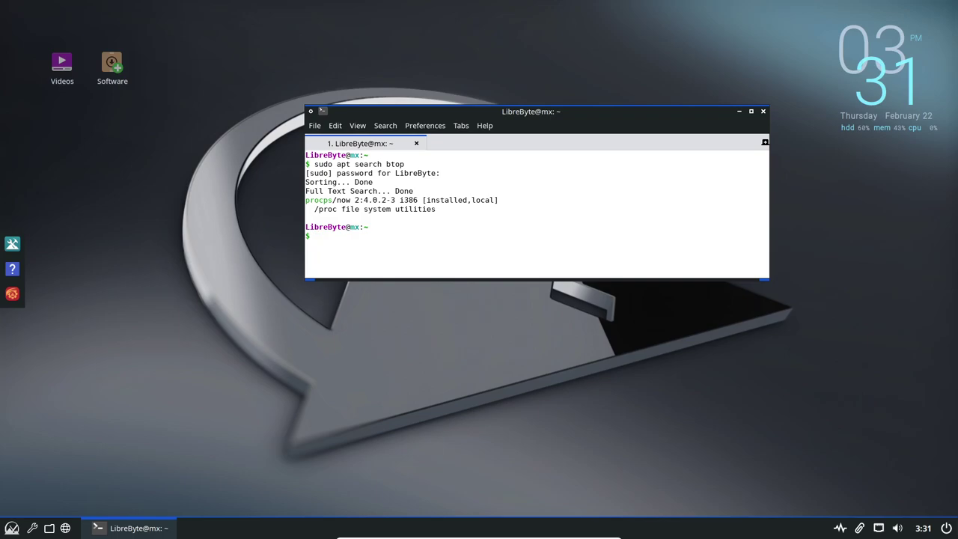
key("Up")
key("ctrl+c")
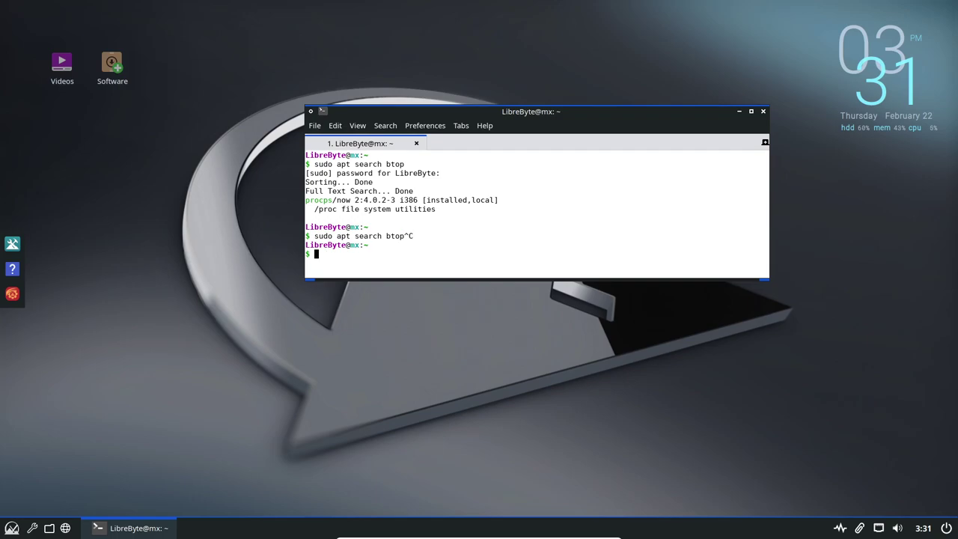
Try to run btop from the terminal
type("btop")
key("Return")
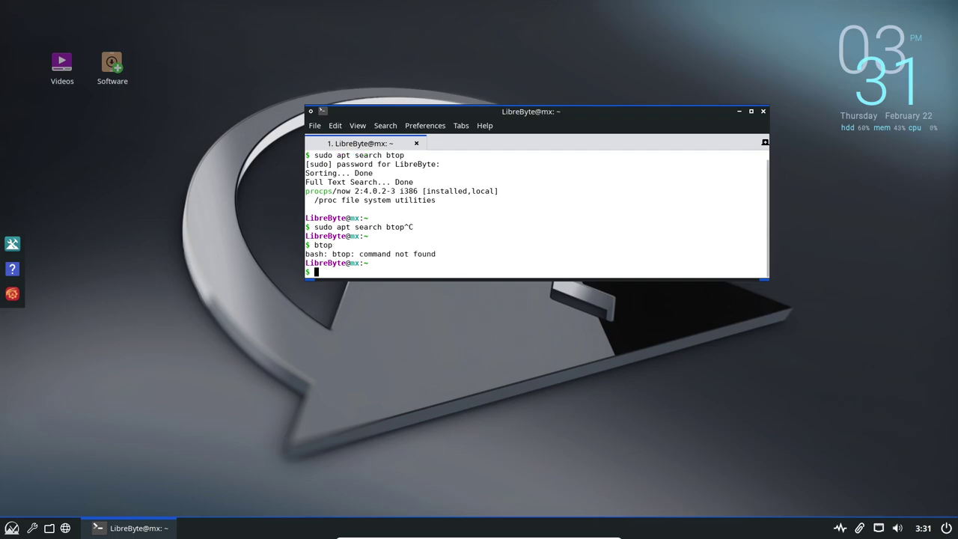
key("Up")
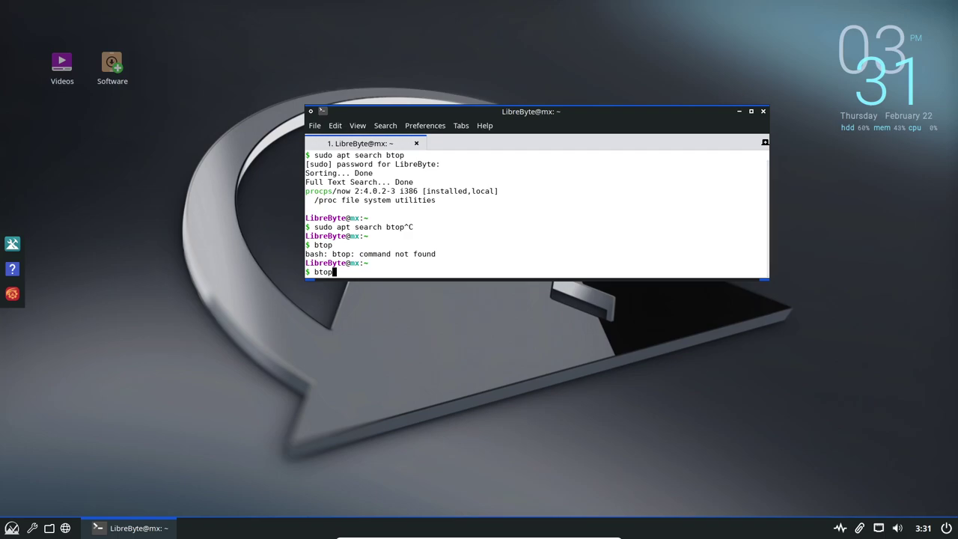
key("Return")
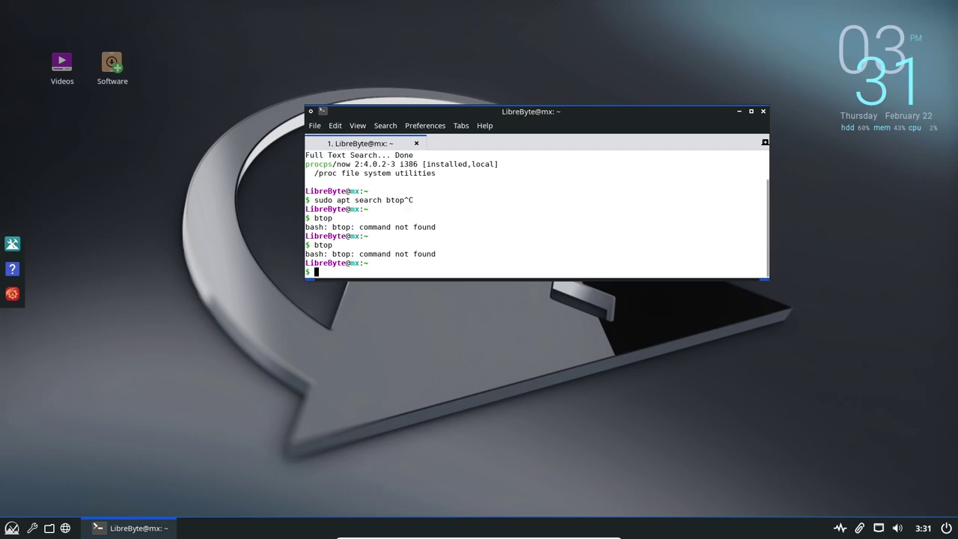
Run top in the terminal to examine the system's processes and memory use
key("Up")
key("BackSpace")
key("BackSpace")
key("BackSpace")
key("BackSpace")
type("top")
key("Return")
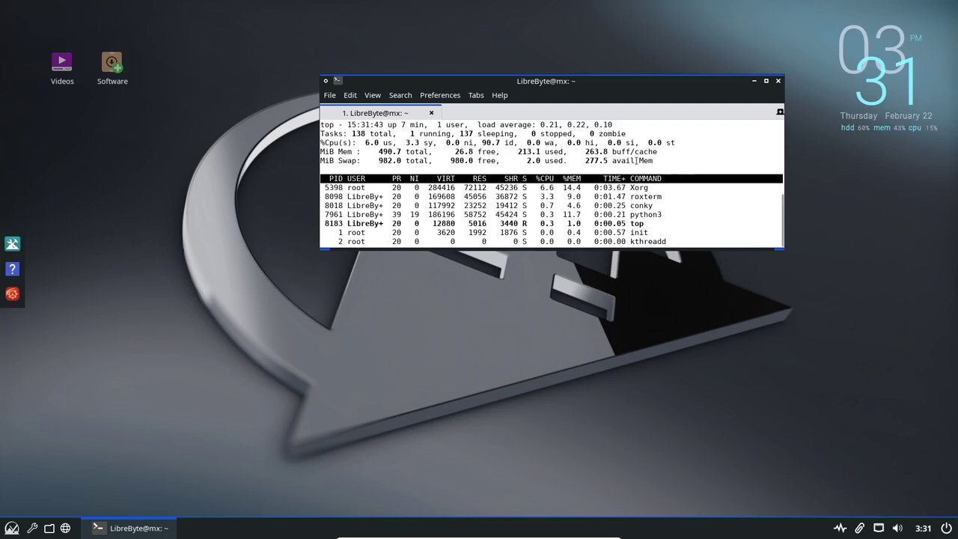
Launch MX Package Installer from the desktop and show its Enabled Repos, authenticating with the account password
double_click(112, 64)
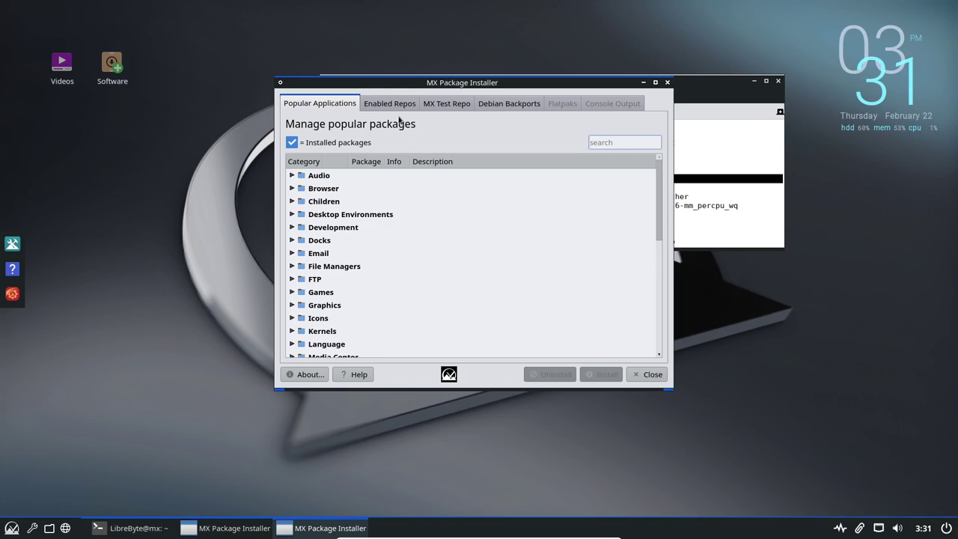
left_click(382, 106)
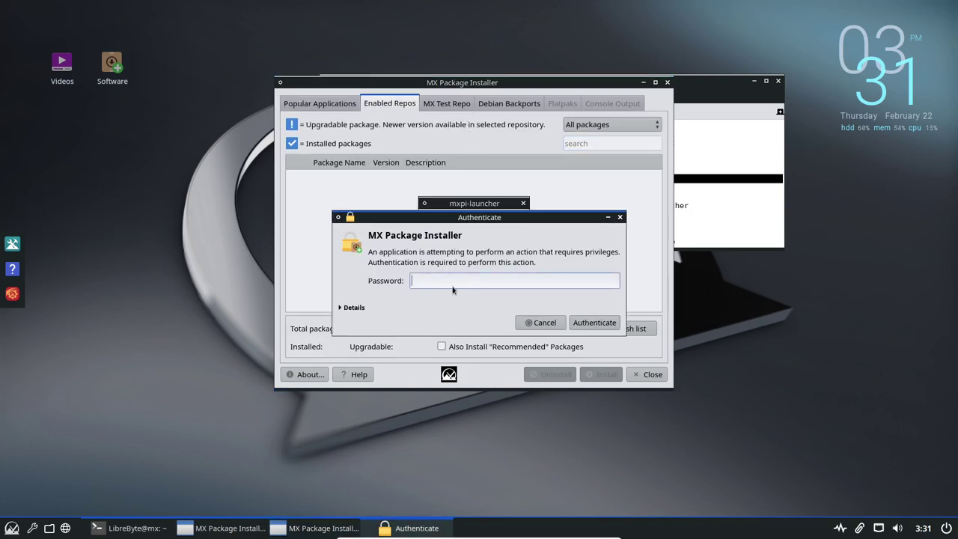
type("***")
left_click(595, 323)
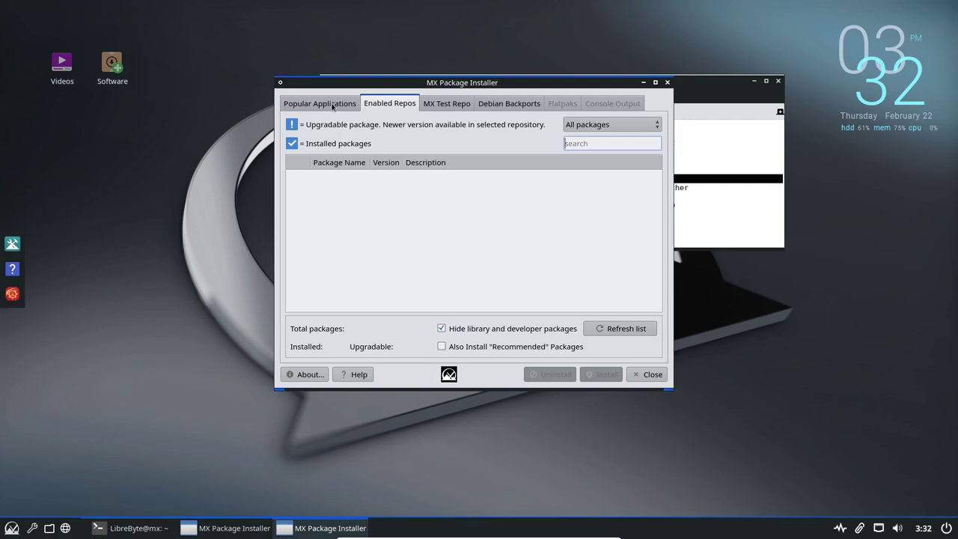
Search the installer's popular applications for btop, and close that installer window
left_click(332, 106)
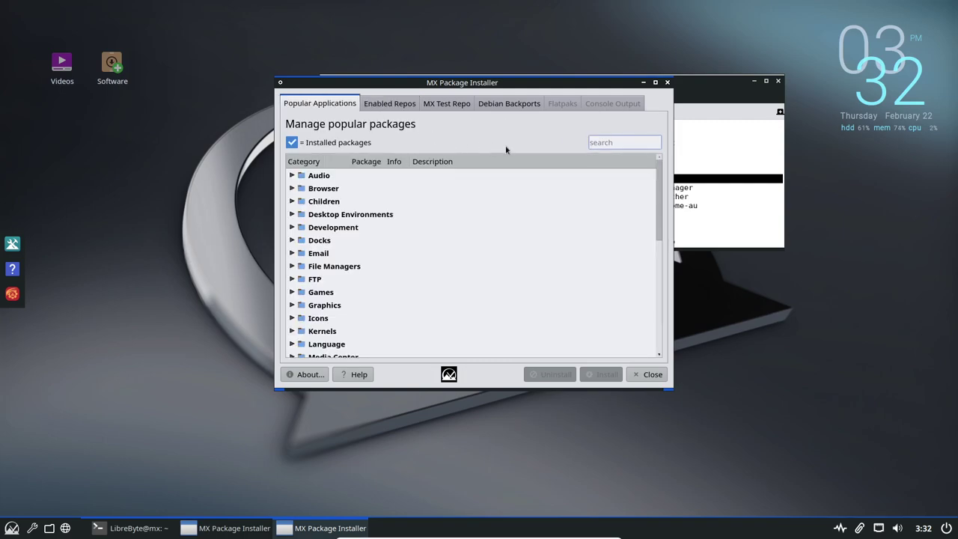
type("b")
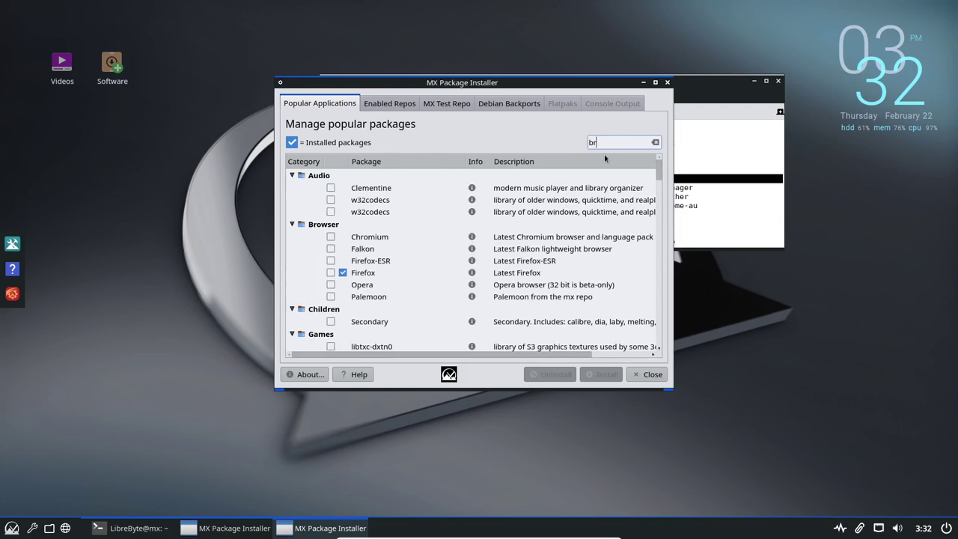
type("top")
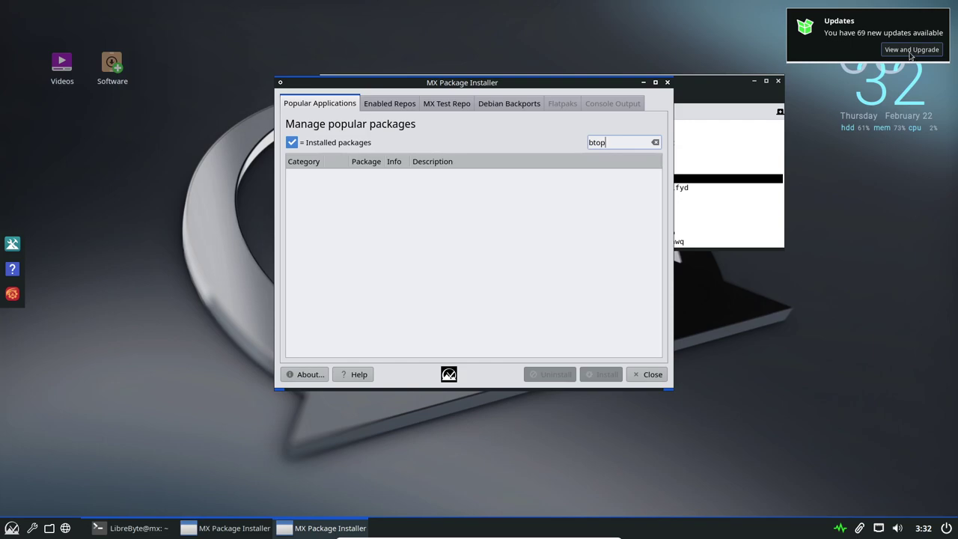
left_click(658, 378)
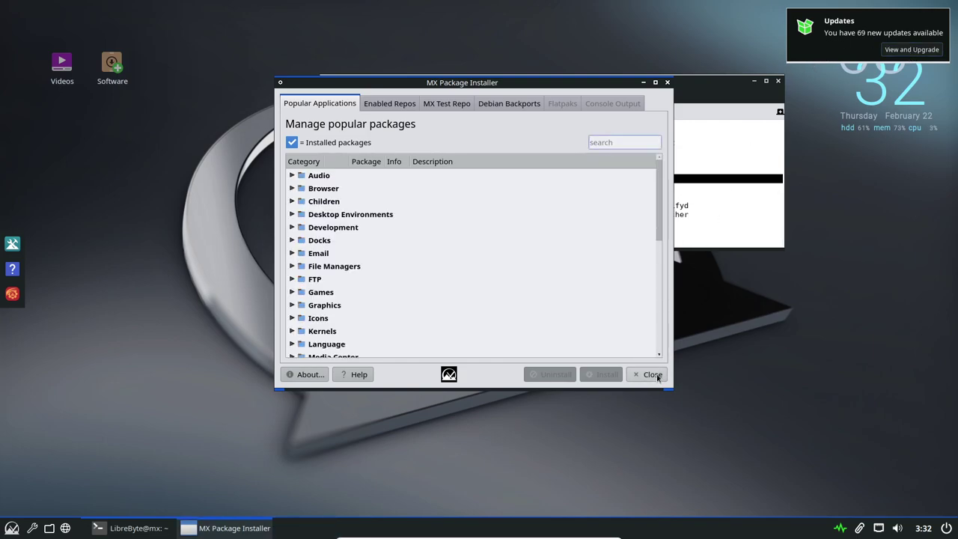
Close the package installer, quit top, and maximize the terminal window
left_click(666, 82)
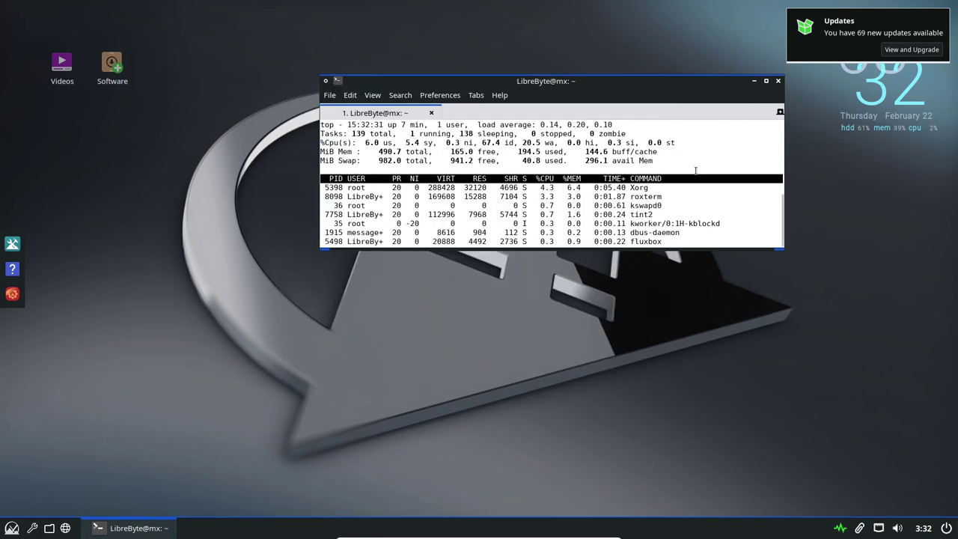
key("q")
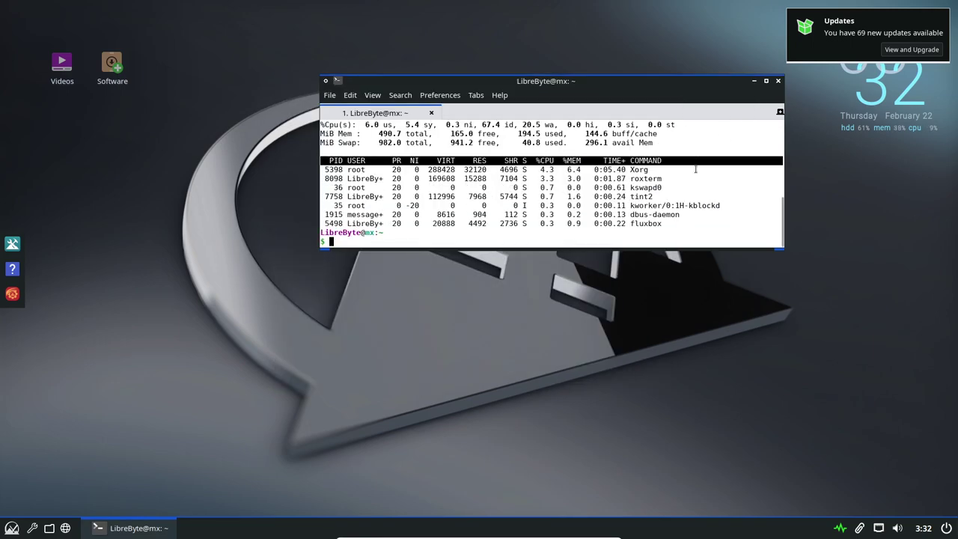
left_click(765, 81)
Search the apt repositories for btop by running sudo apt search btop in the terminal
type("btop")
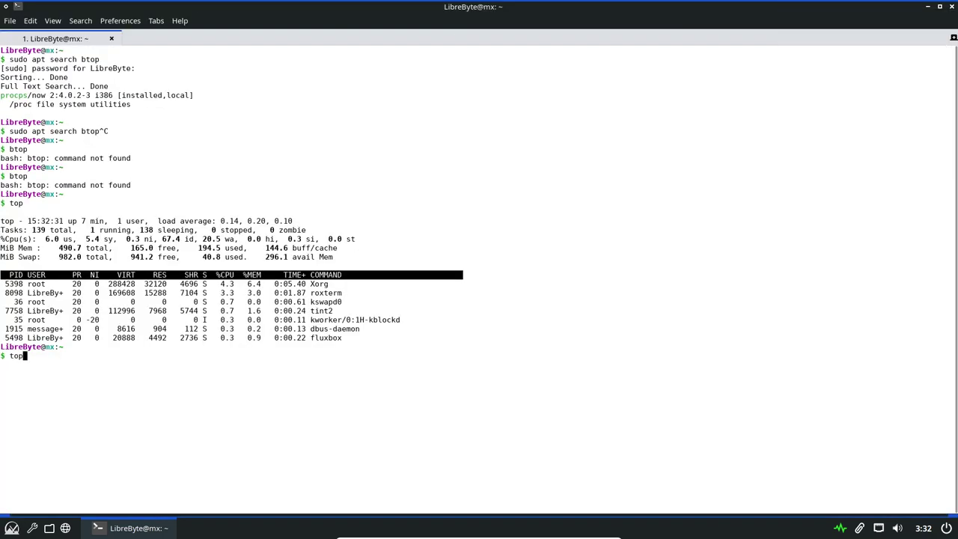
key("Up")
key("Up")
key("Up")
key("BackSpace")
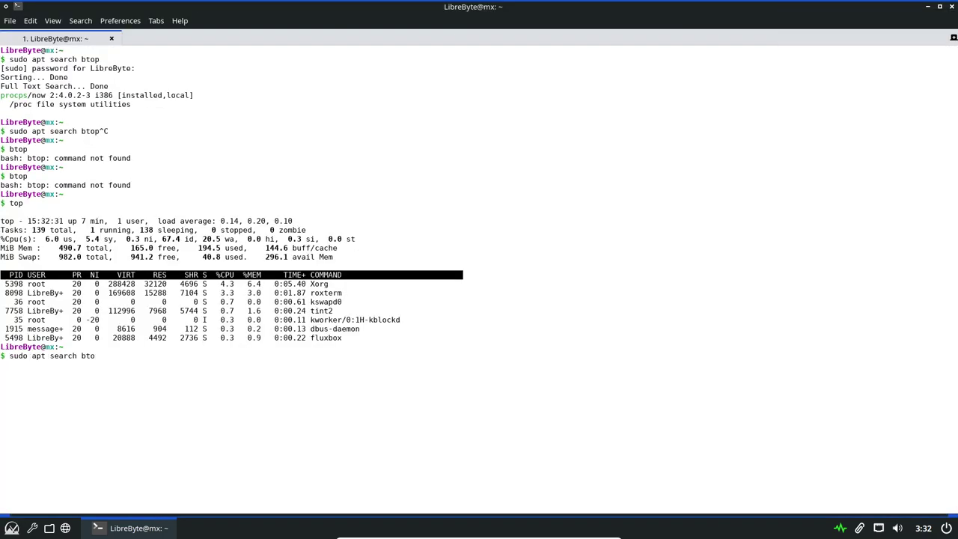
type("p")
key("Return")
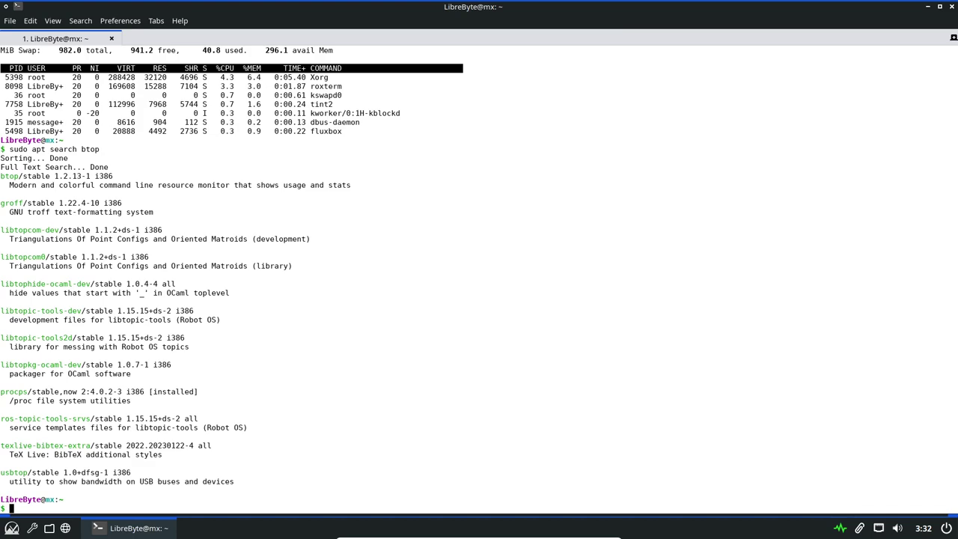
key("Up")
key("BackSpace")
key("BackSpace")
key("BackSpace")
key("BackSpace")
key("BackSpace")
key("BackSpace")
key("BackSpace")
key("BackSpace")
key("BackSpace")
key("BackSpace")
key("BackSpace")
type("update")
key("ctrl+c")
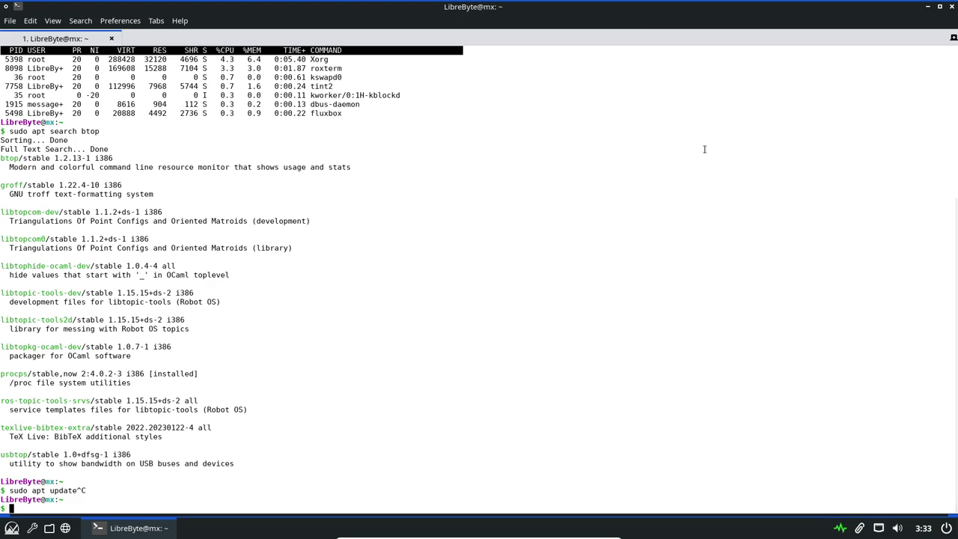
Restore the terminal to its smaller window size and launch MX Package Installer from the desktop's Software shortcut
left_click(940, 6)
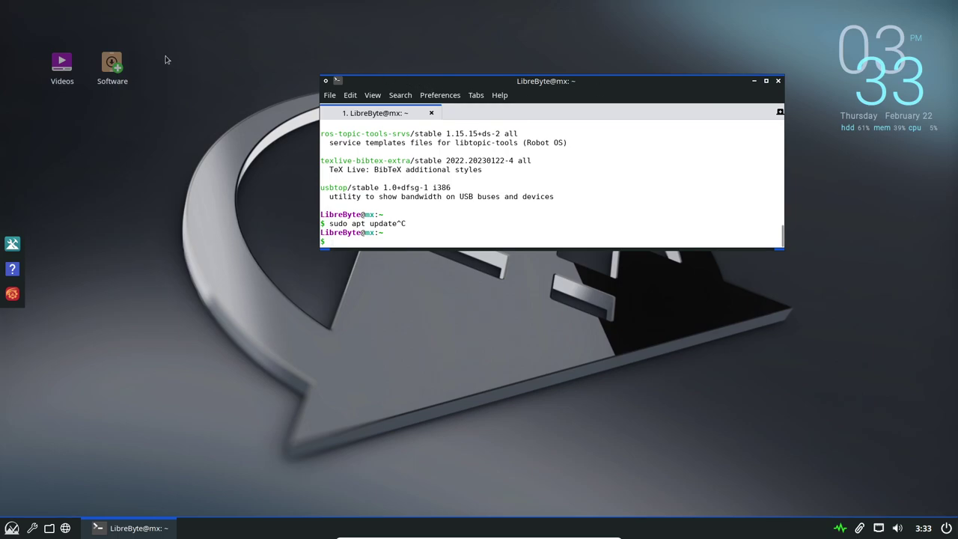
right_click(112, 70)
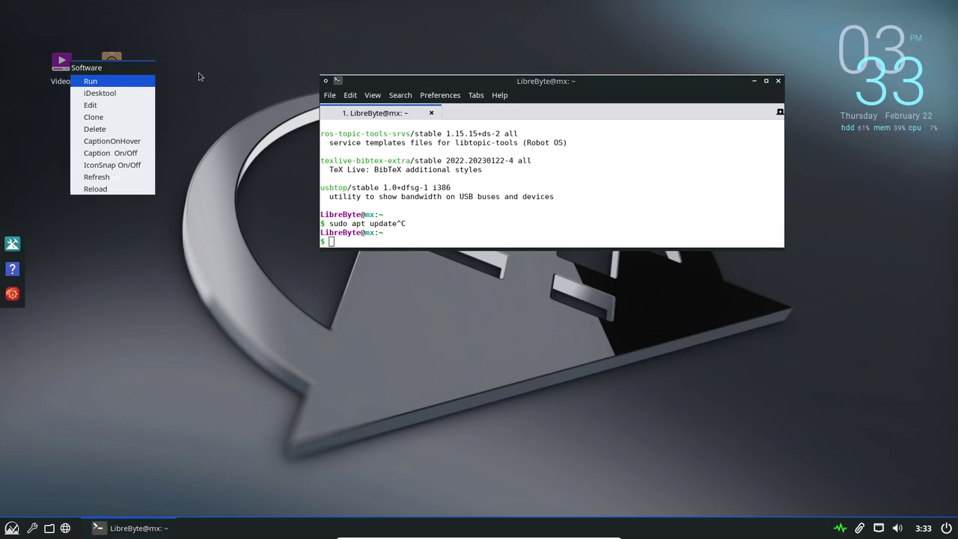
left_click(112, 80)
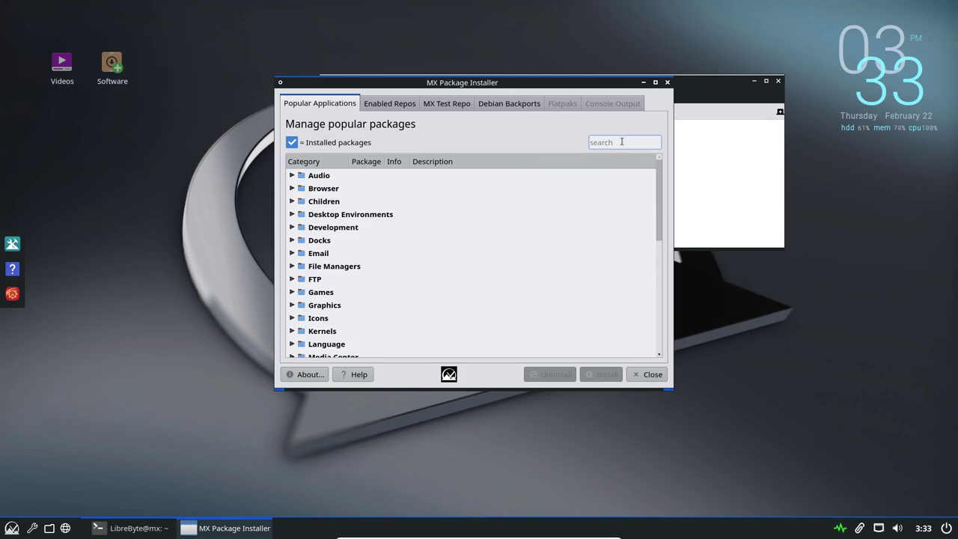
Search the popular applications for btop and look through the listed categories, collapsing Games
type("btop")
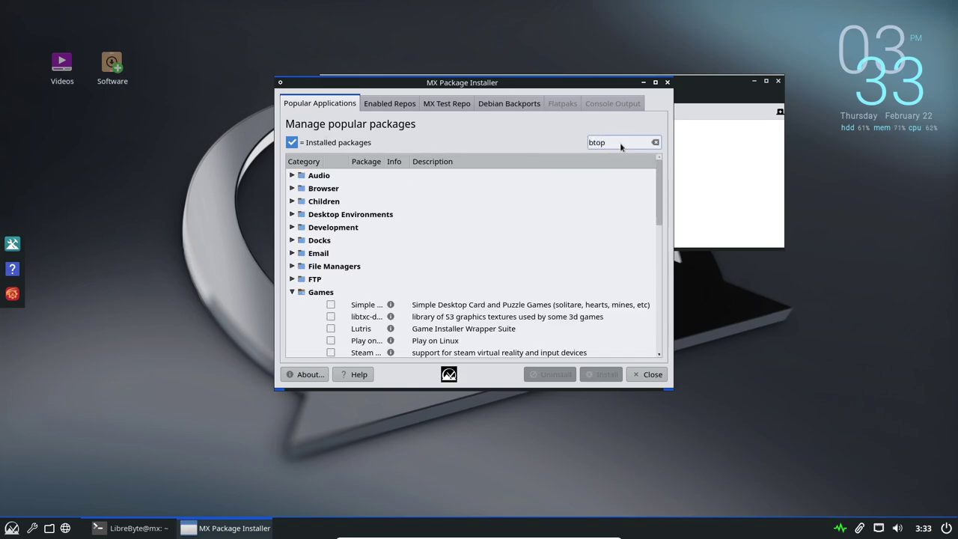
scroll(539, 254, "down", 4)
scroll(509, 250, "up", 3)
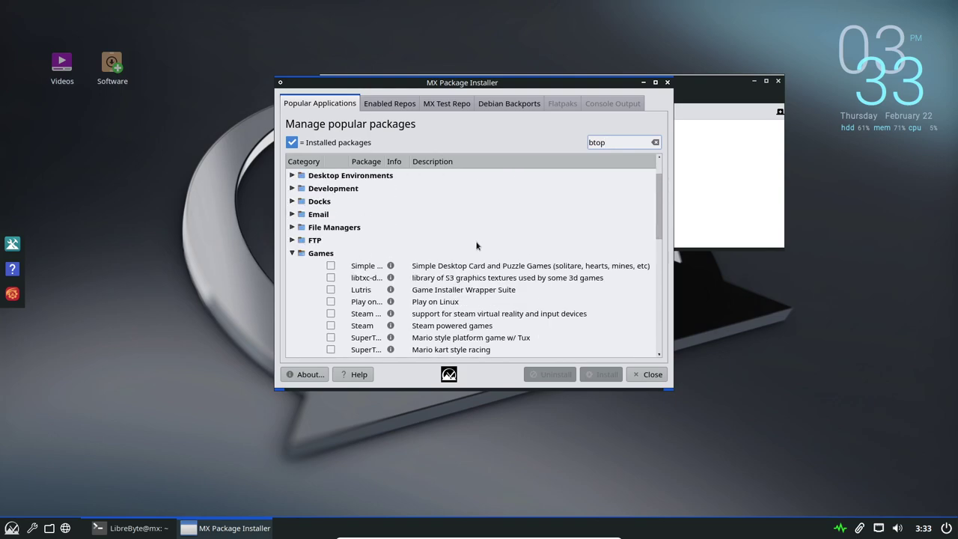
left_click(292, 253)
left_click(634, 148)
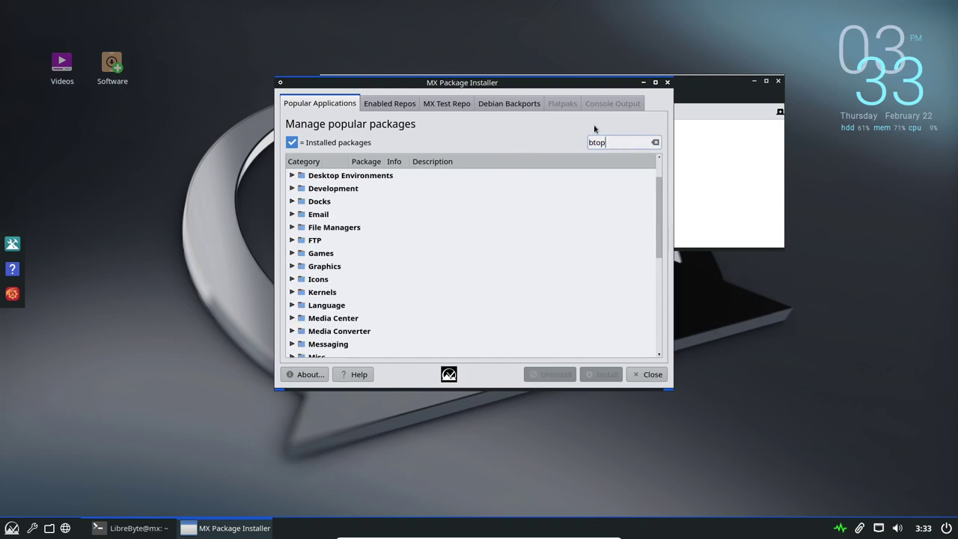
scroll(501, 227, "down", 5)
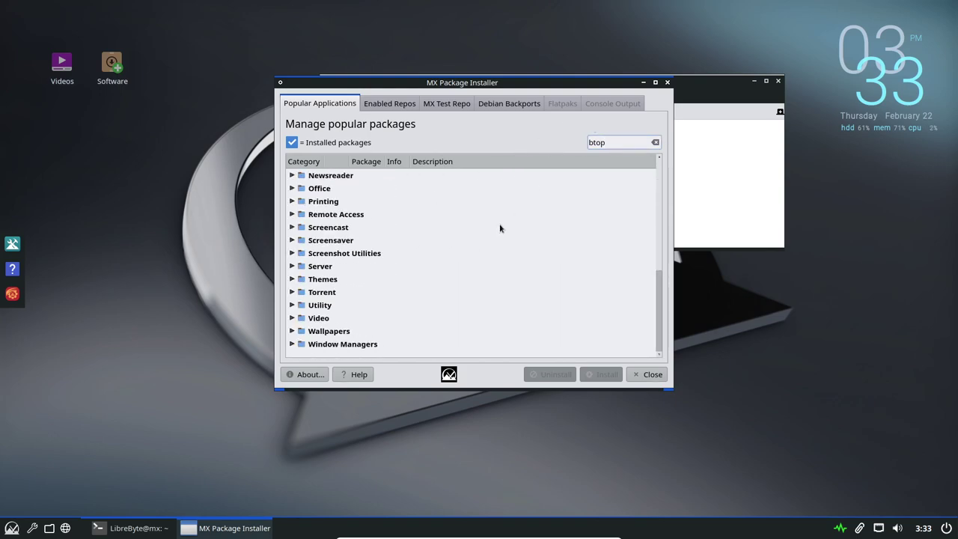
scroll(500, 228, "up", 6)
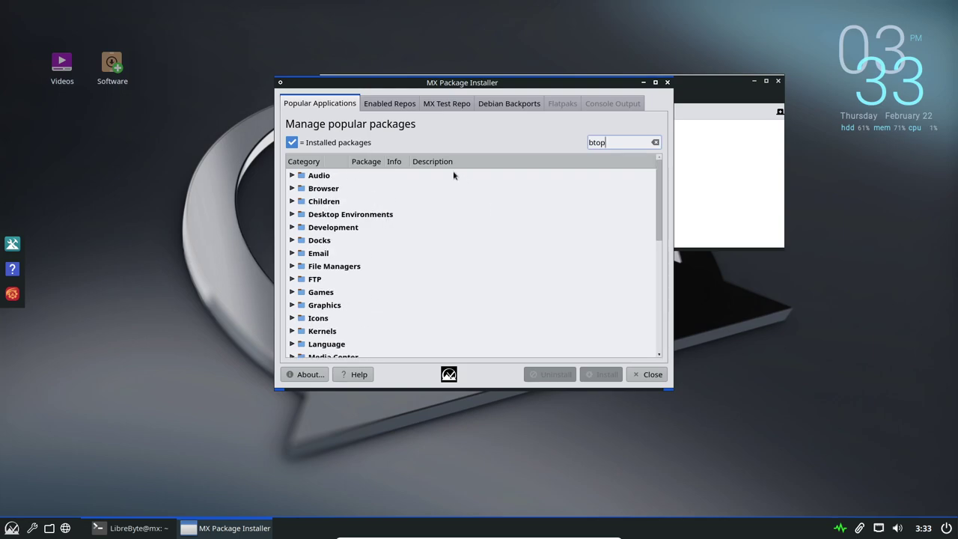
left_click(291, 143)
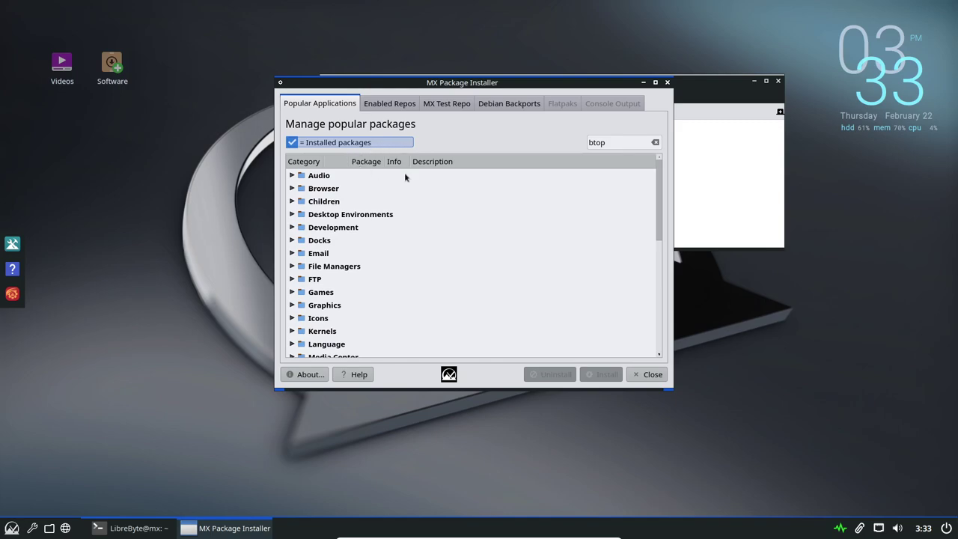
scroll(454, 182, "down", 1)
scroll(449, 198, "up", 1)
left_click(603, 142)
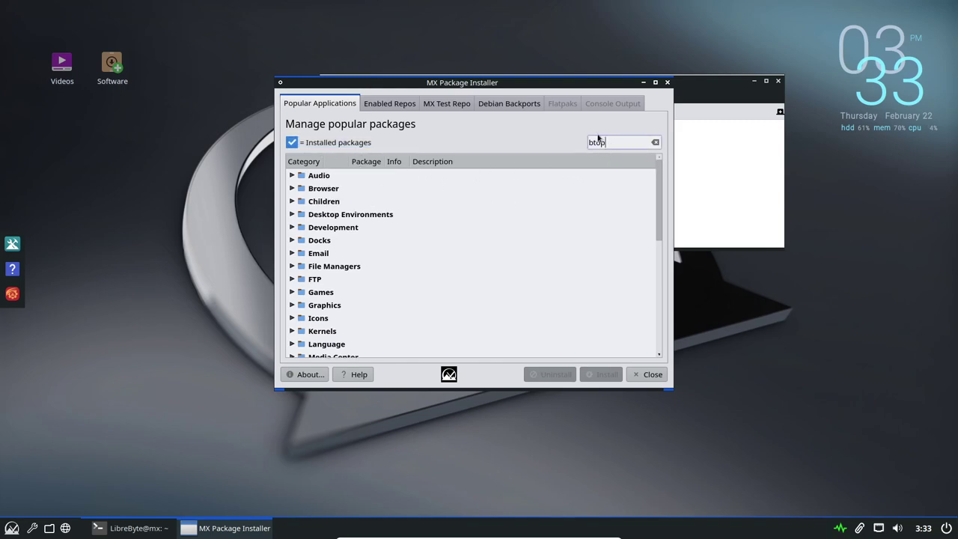
scroll(441, 225, "down", 6)
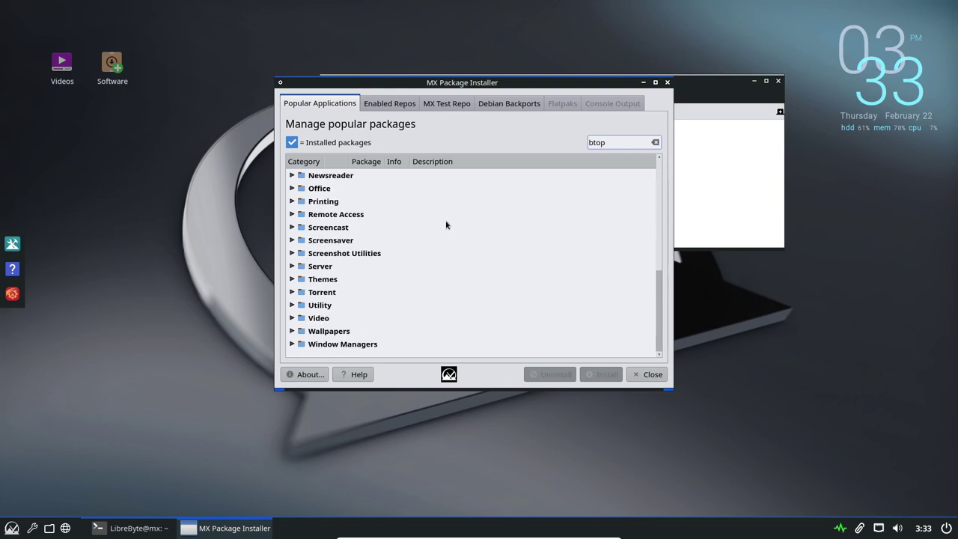
scroll(444, 220, "up", 6)
Clear the search, enter btop again, and mark the btop package in the Enabled Repos for installation
left_click(654, 142)
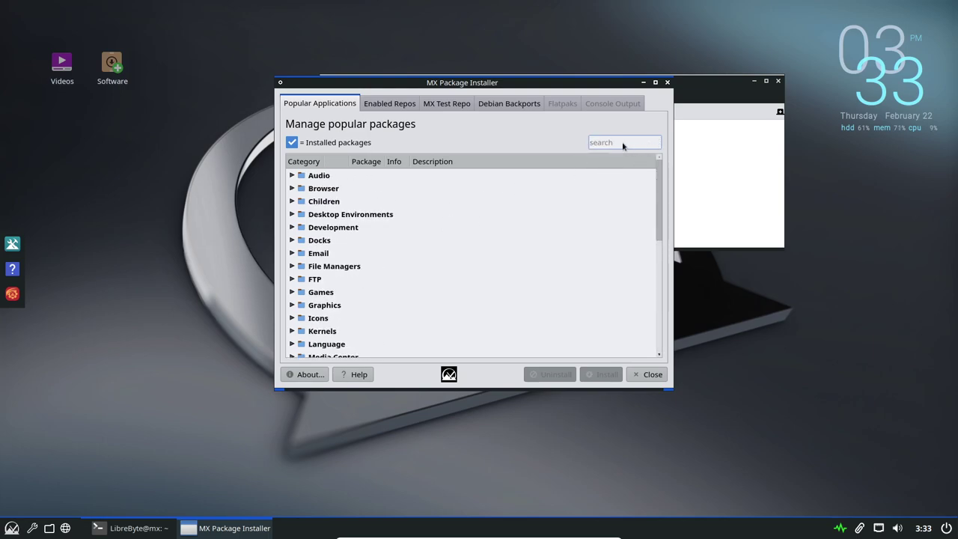
type("btop")
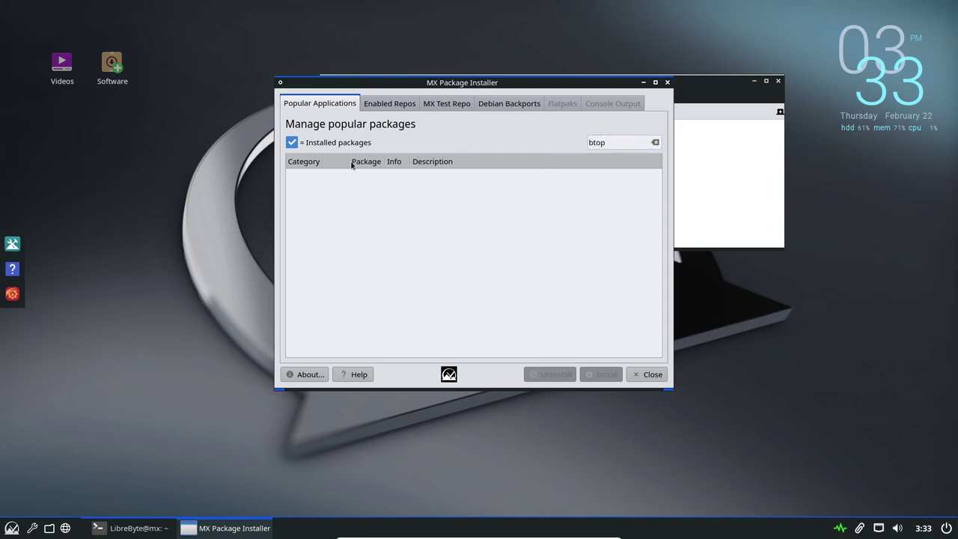
left_click(402, 106)
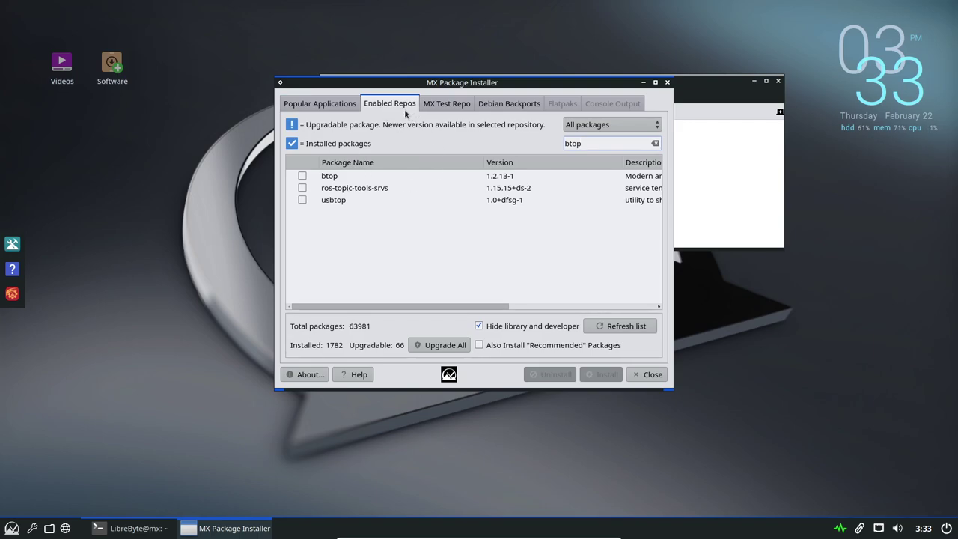
left_click(302, 176)
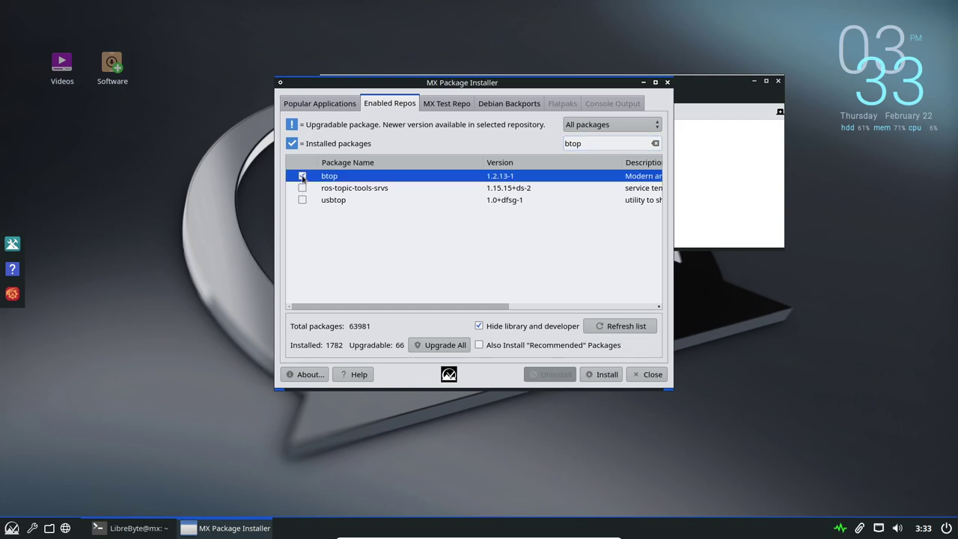
Install the marked btop package, authenticating with the account password, and close the package installer when processing is done
left_click(605, 374)
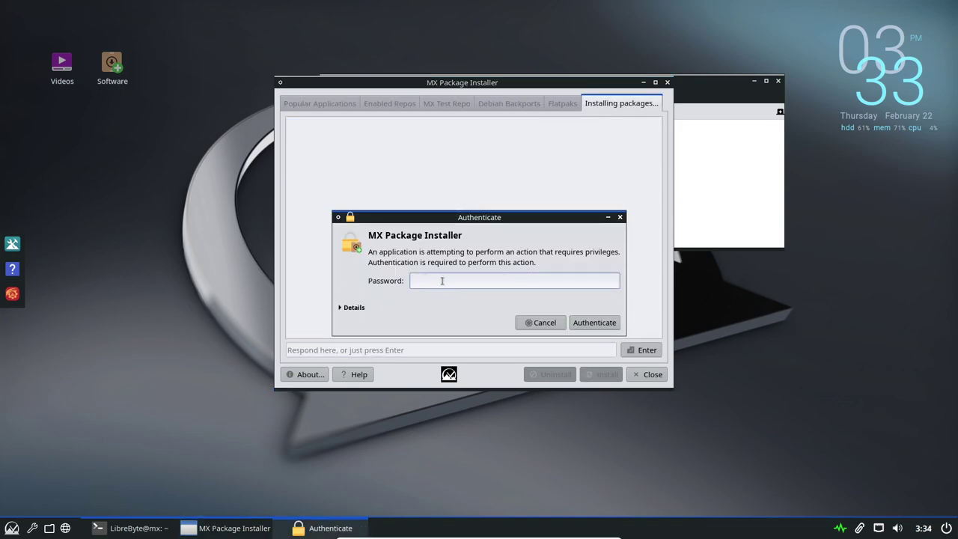
type("•••")
key("Return")
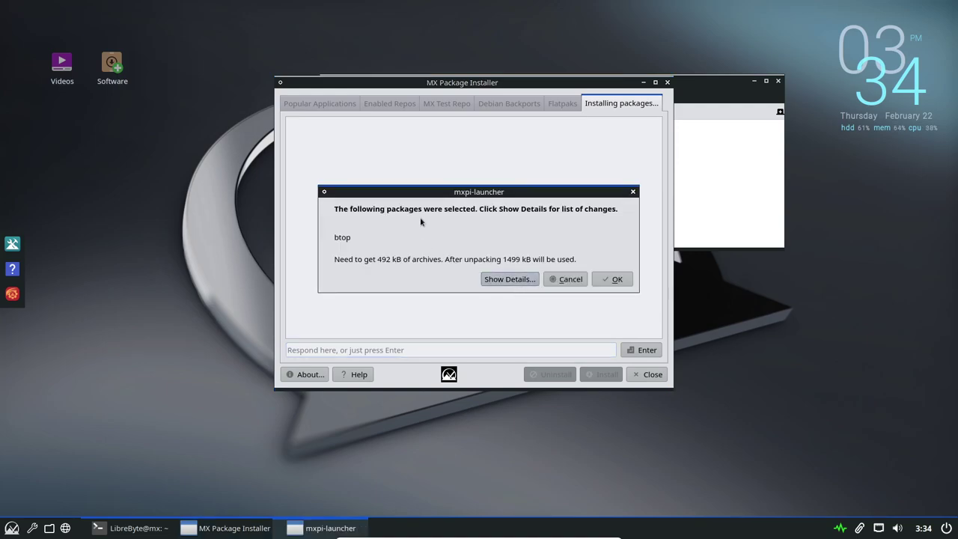
left_click(507, 278)
left_click(617, 280)
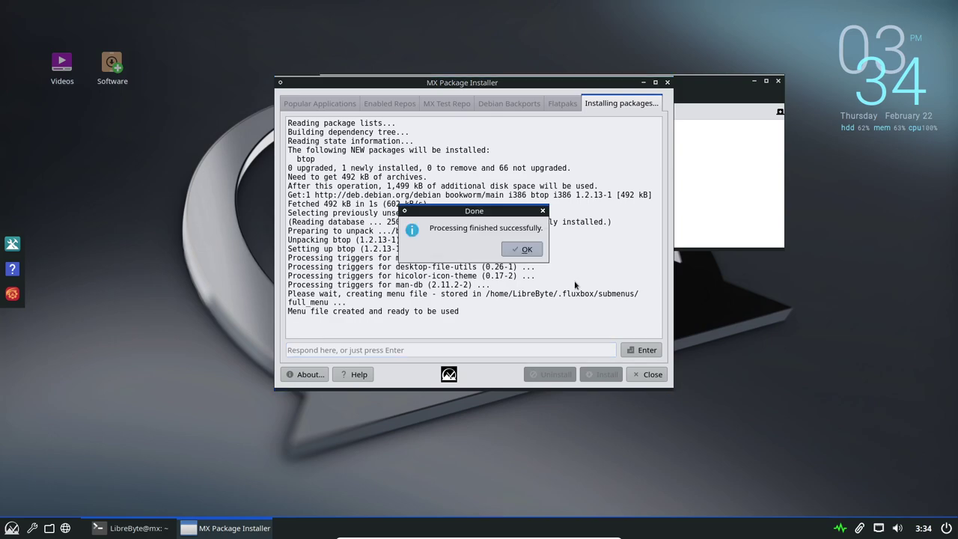
left_click(523, 252)
left_click(651, 376)
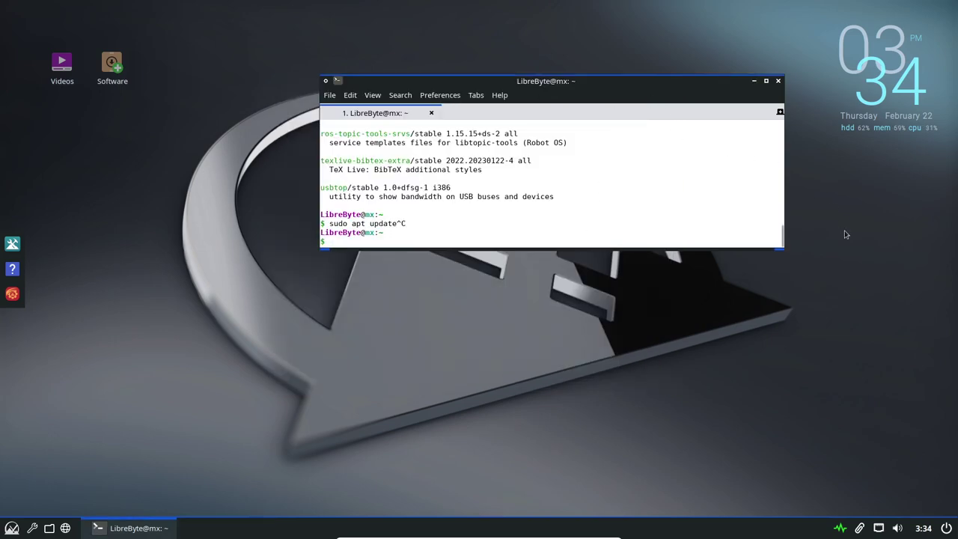
Open the Screen Layout Editor through the Fluxbox desktop's display change settings
right_click(731, 315)
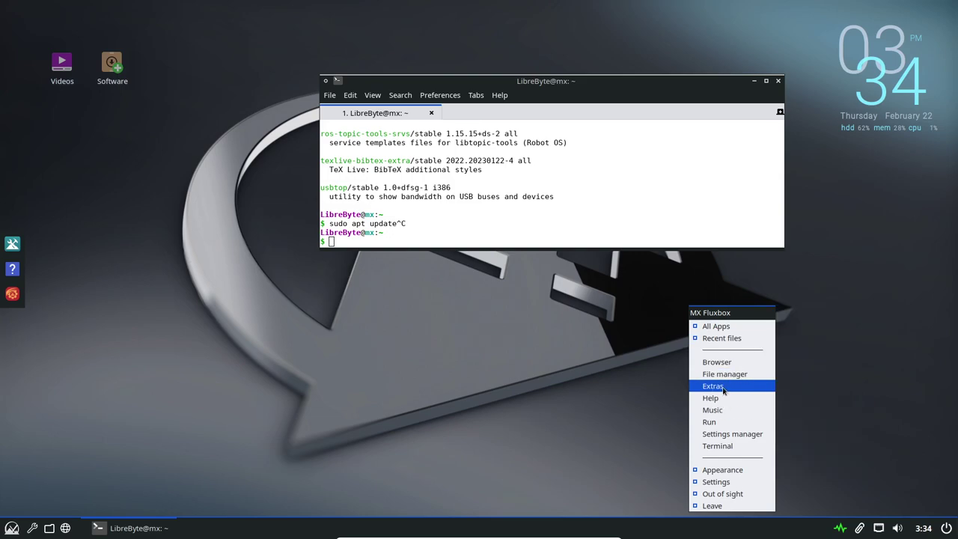
mouse_move(723, 389)
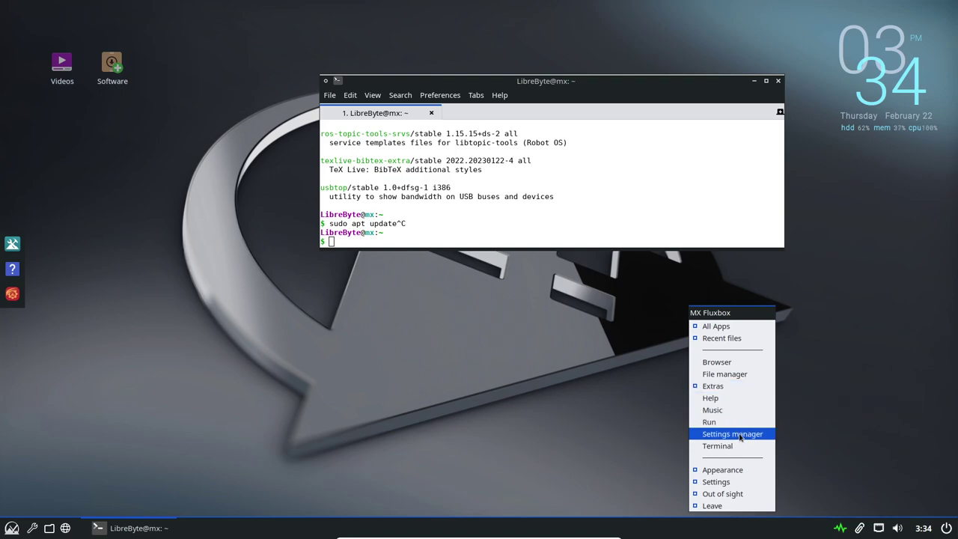
mouse_move(730, 481)
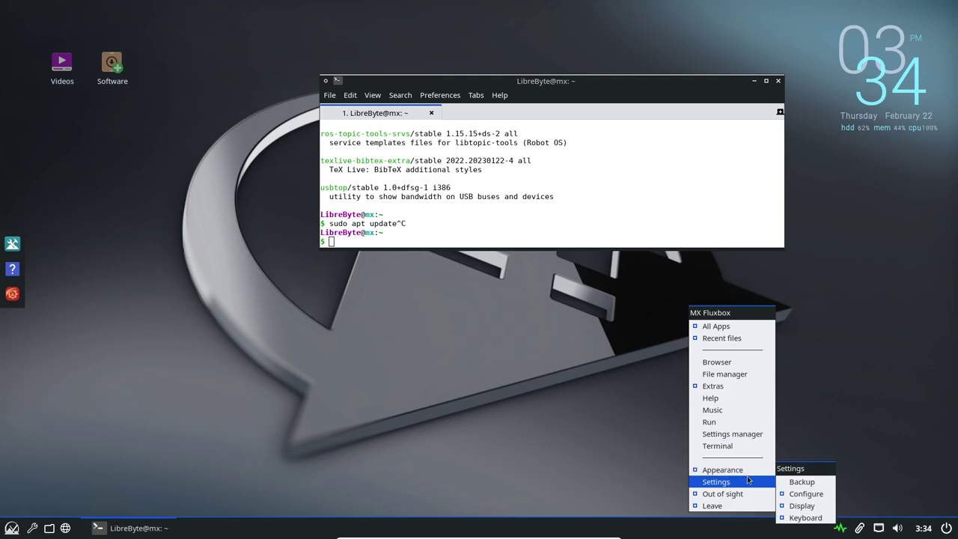
mouse_move(813, 511)
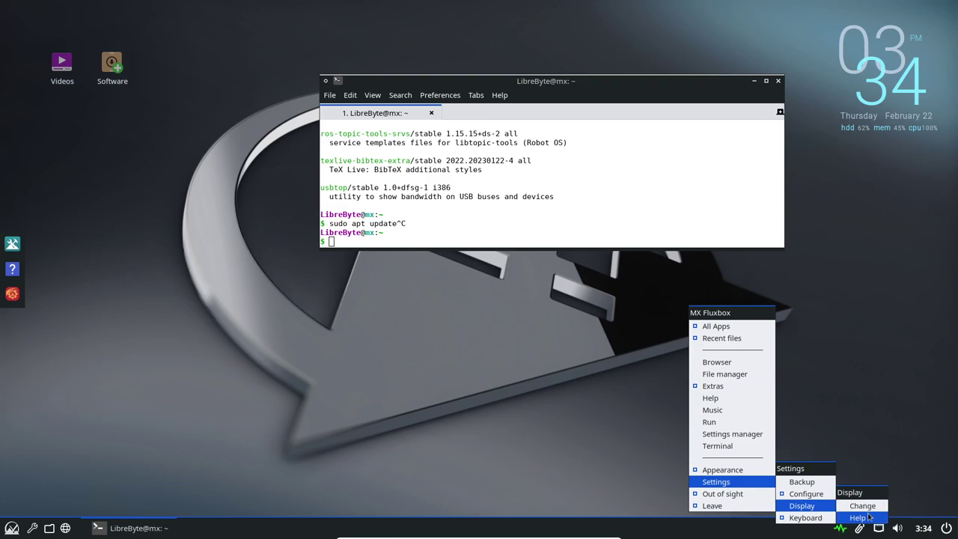
left_click(860, 506)
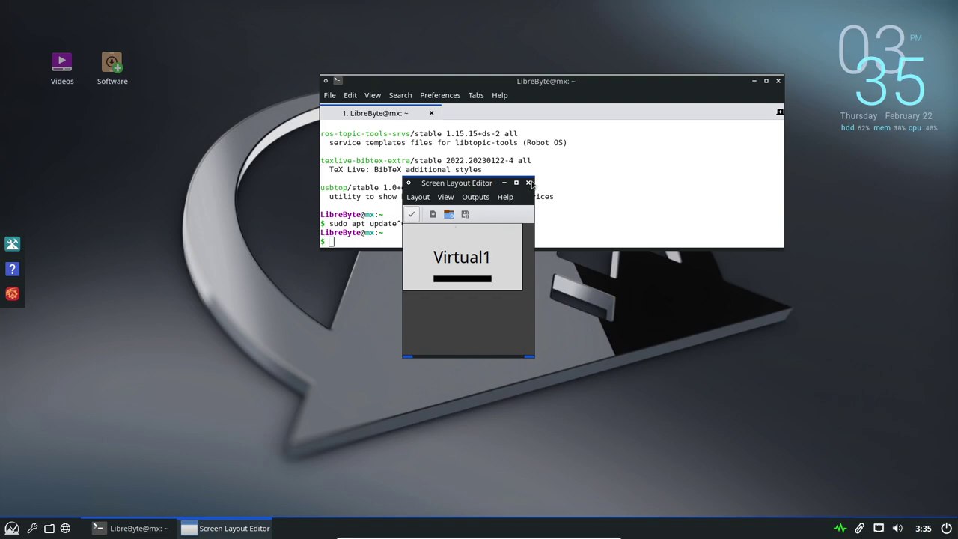
Look through the Screen Layout Editor's Outputs, View and Layout options and close the editor
left_click(475, 197)
mouse_move(486, 216)
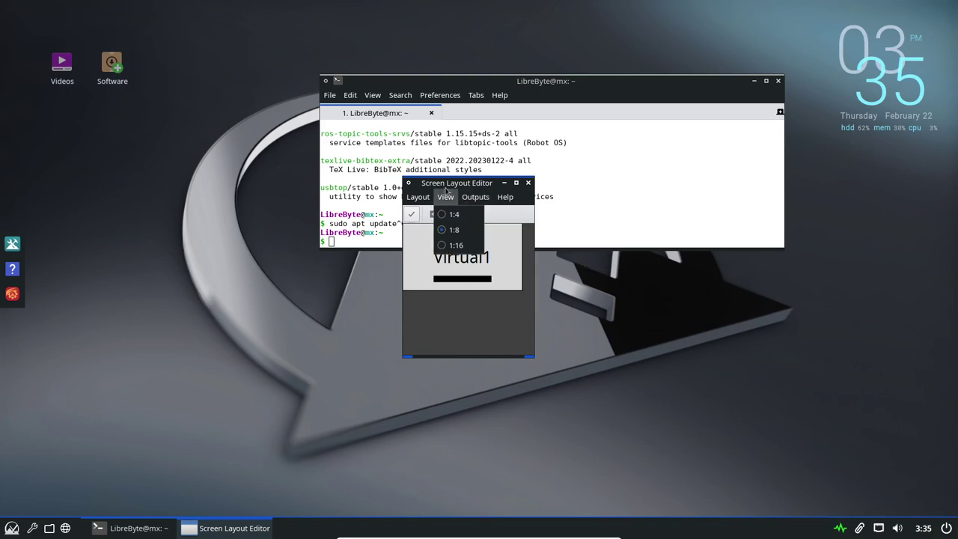
left_click(418, 196)
left_click(527, 183)
Show the desktop system monitors from the Fluxbox appearance options and move the terminal window slightly upward
right_click(739, 341)
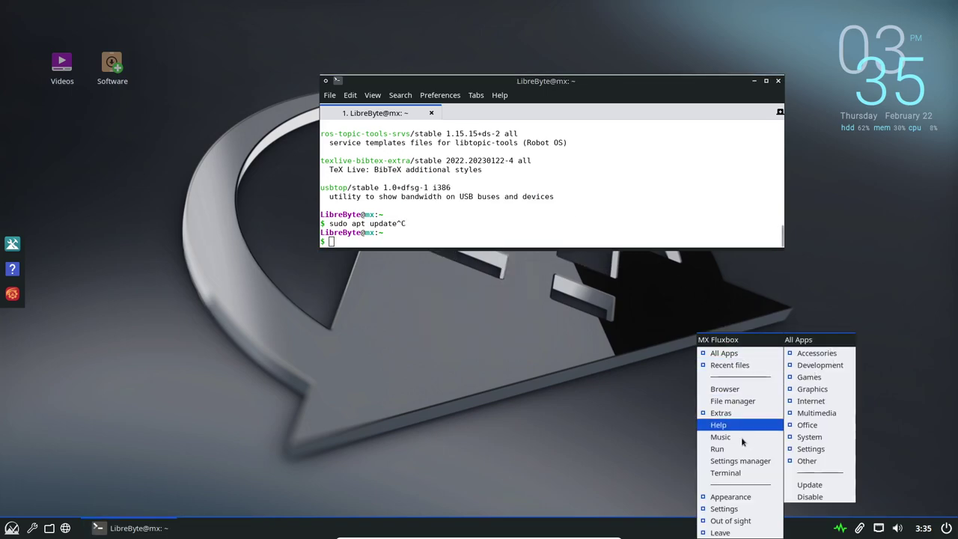
mouse_move(739, 499)
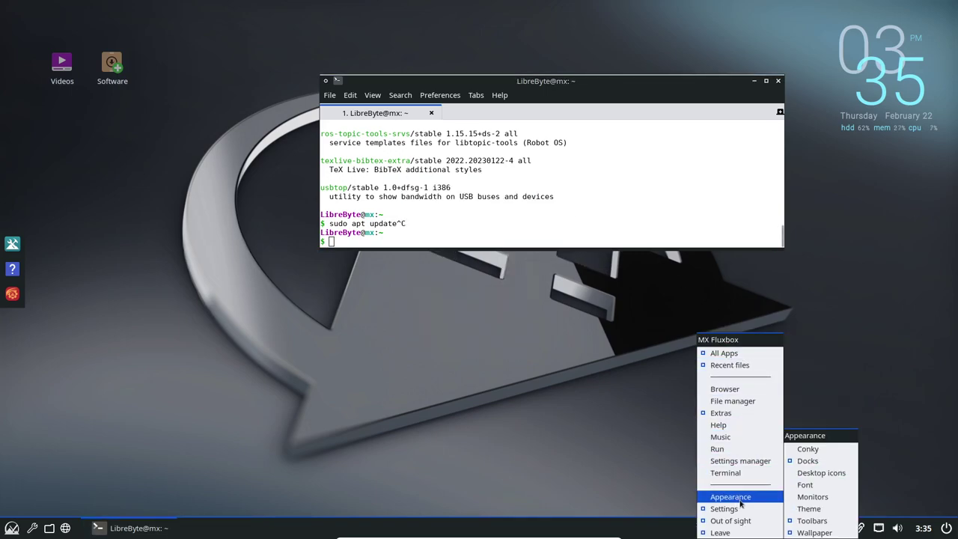
left_click(823, 497)
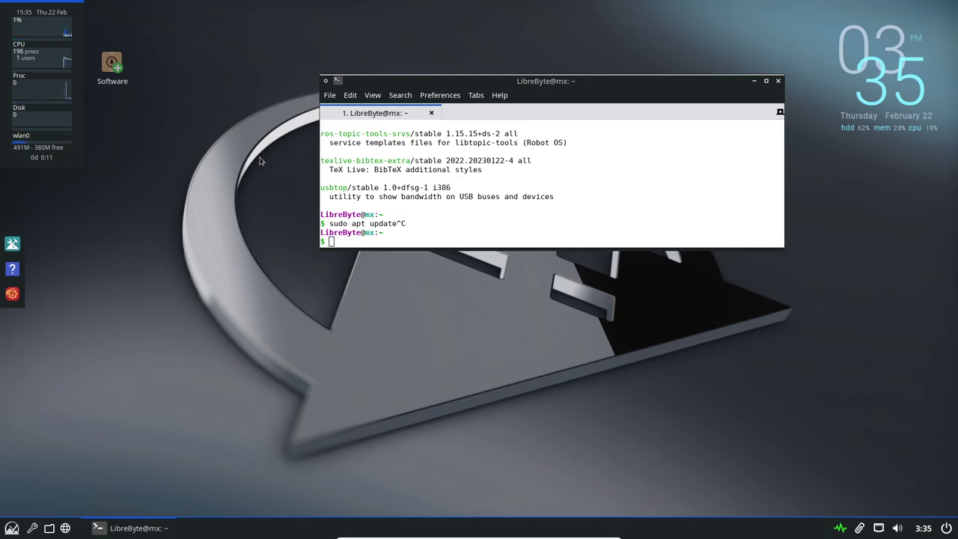
left_click_drag(429, 79, 421, 55)
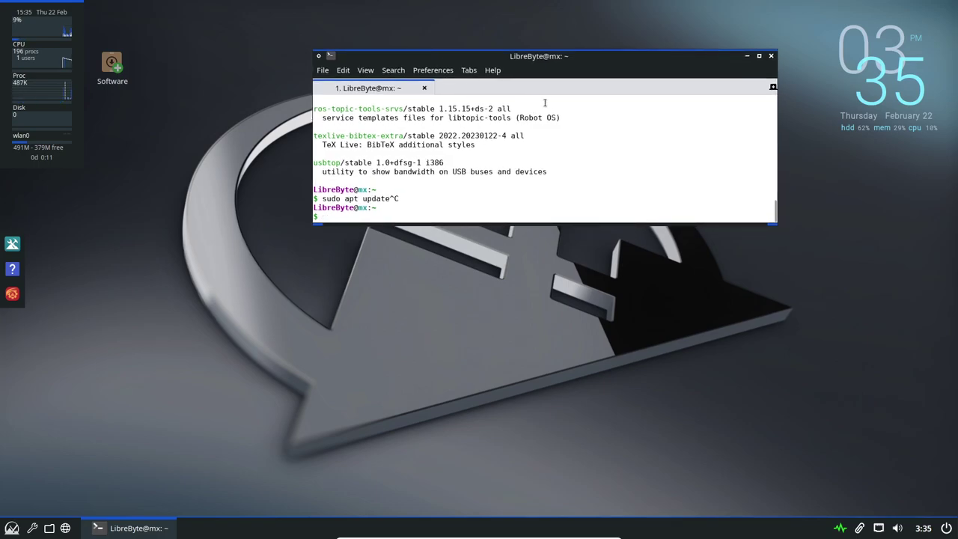
Run btop in the terminal, enlarge the window until the monitor fits, and move it into the desktop's upper corner
type("btop")
key("Return")
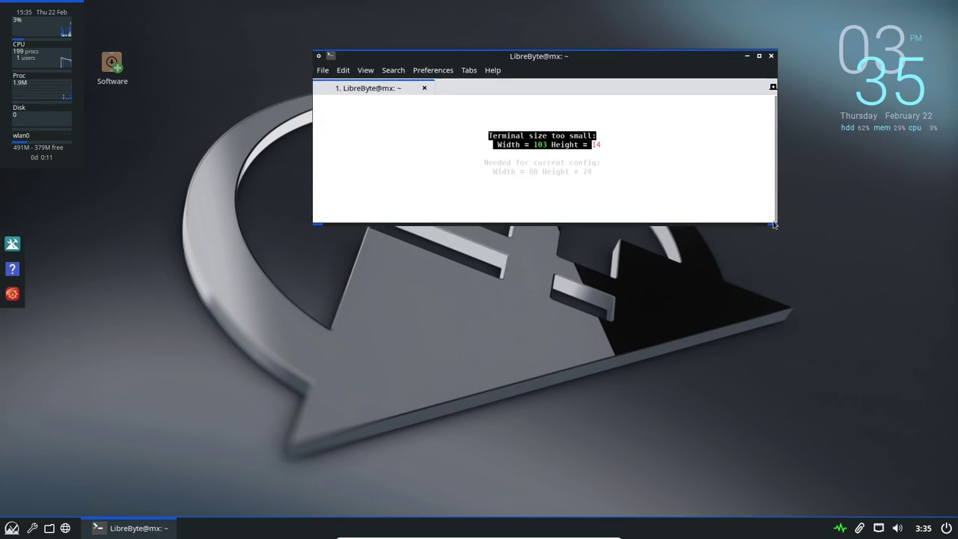
left_click_drag(775, 222, 794, 412)
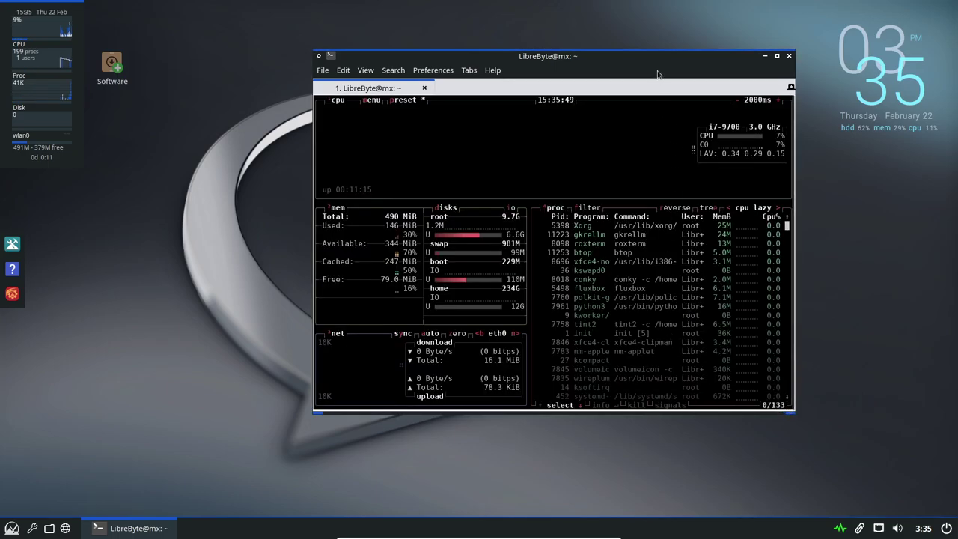
left_click_drag(656, 57, 818, 15)
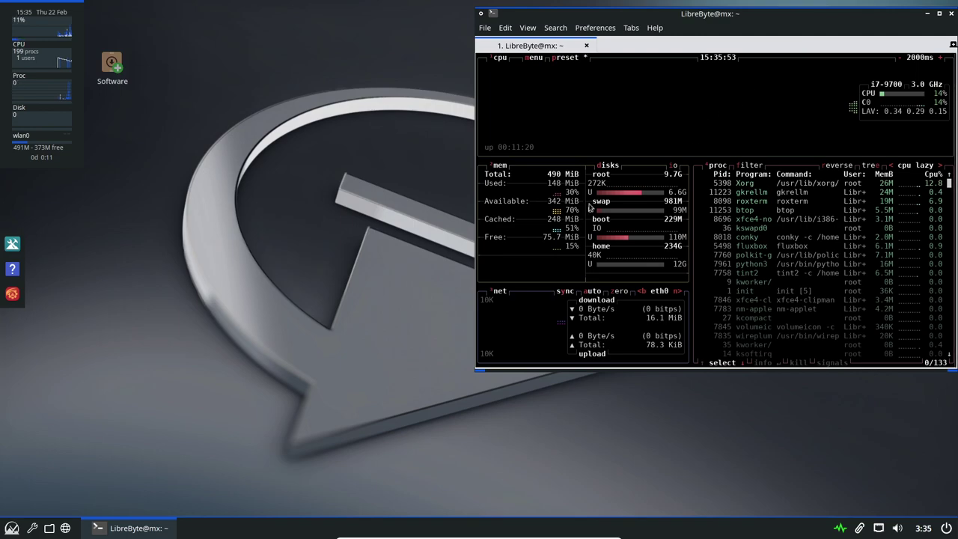
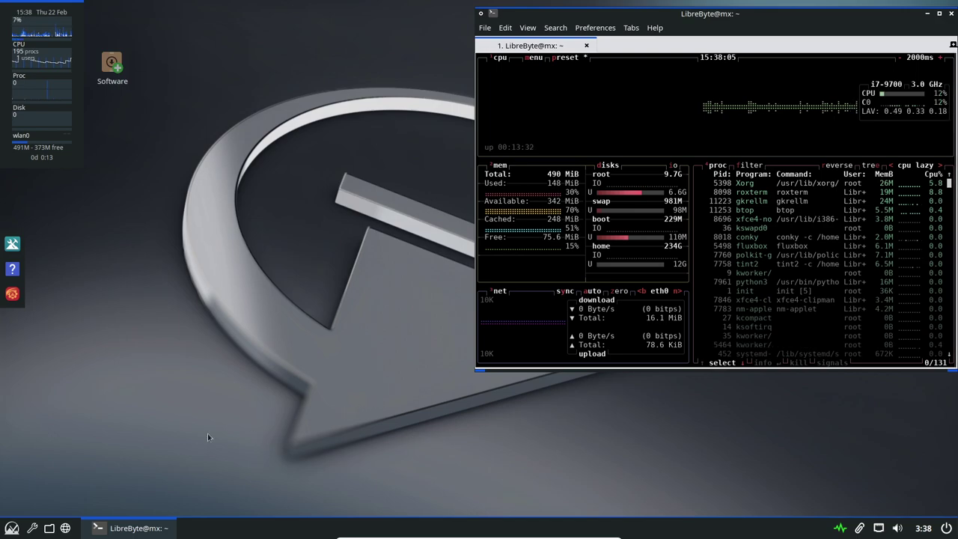
Look through the accessories category of the application launcher and close the launcher
left_click(11, 527)
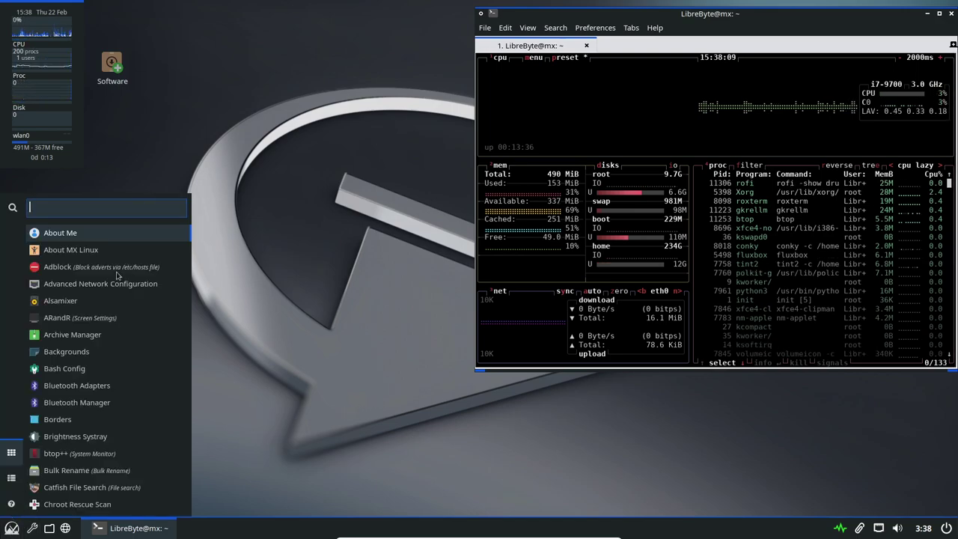
left_click(11, 478)
left_click(88, 249)
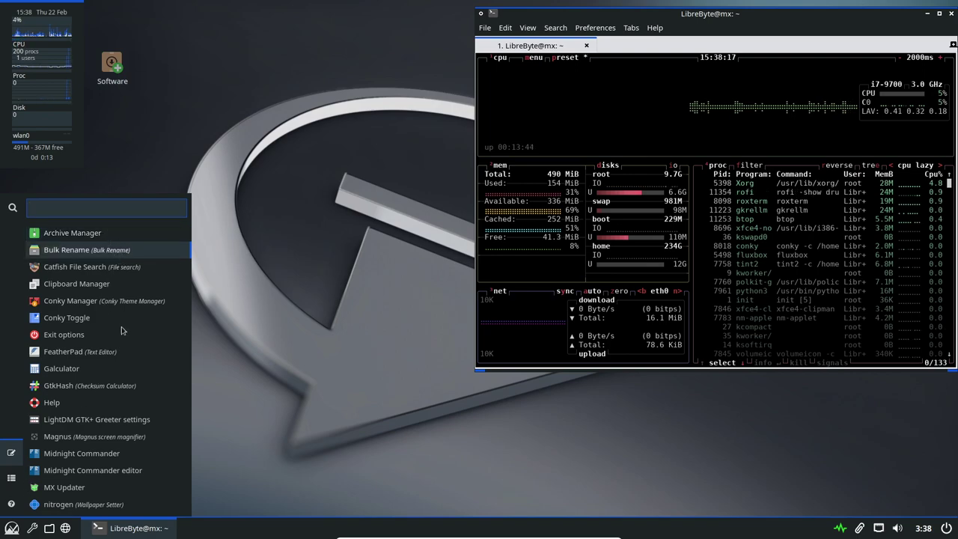
scroll(101, 380, "down", 10)
scroll(116, 347, "up", 4)
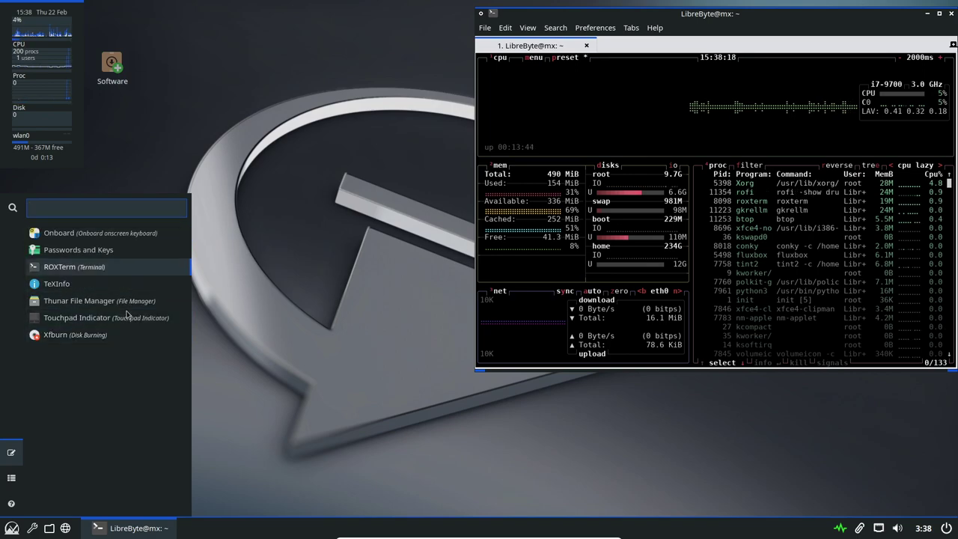
left_click(15, 456)
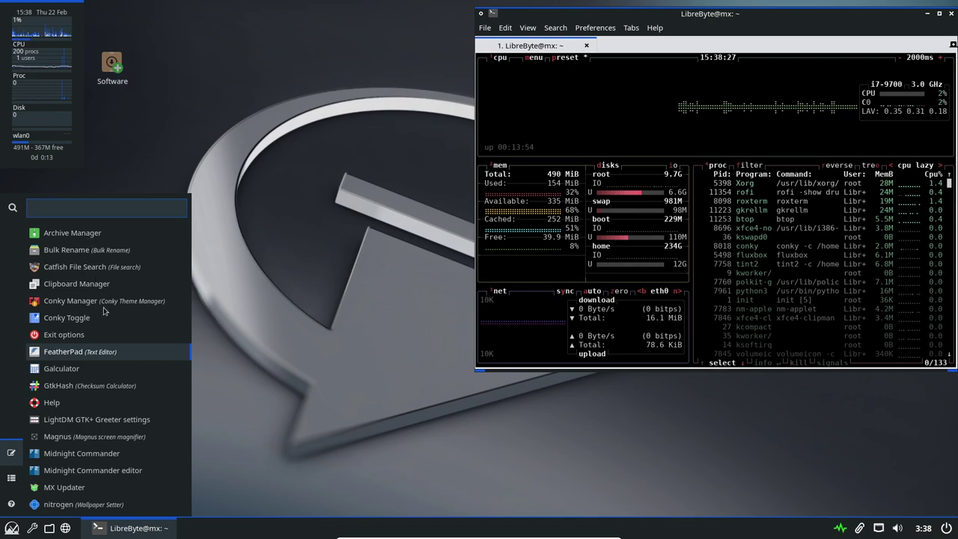
scroll(106, 304, "down", 8)
scroll(106, 304, "up", 14)
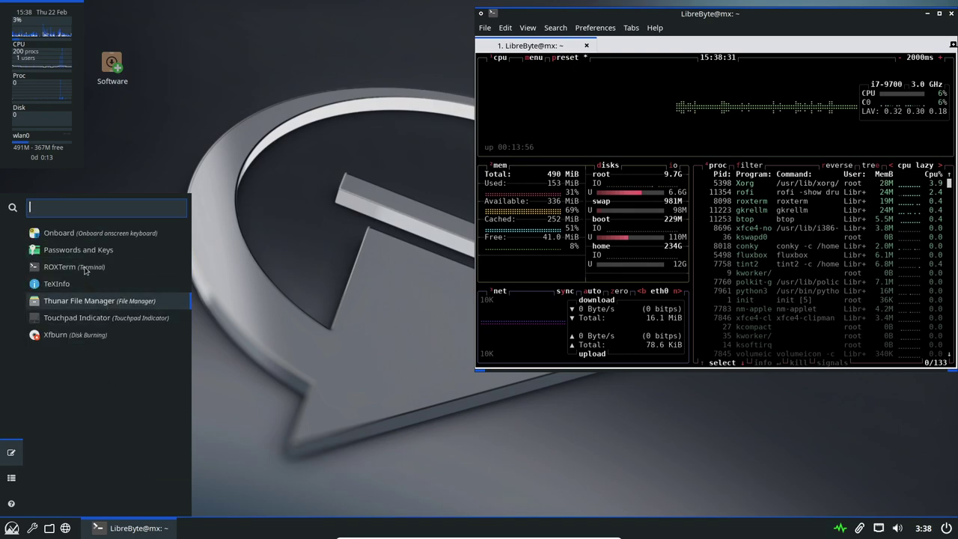
key("Escape")
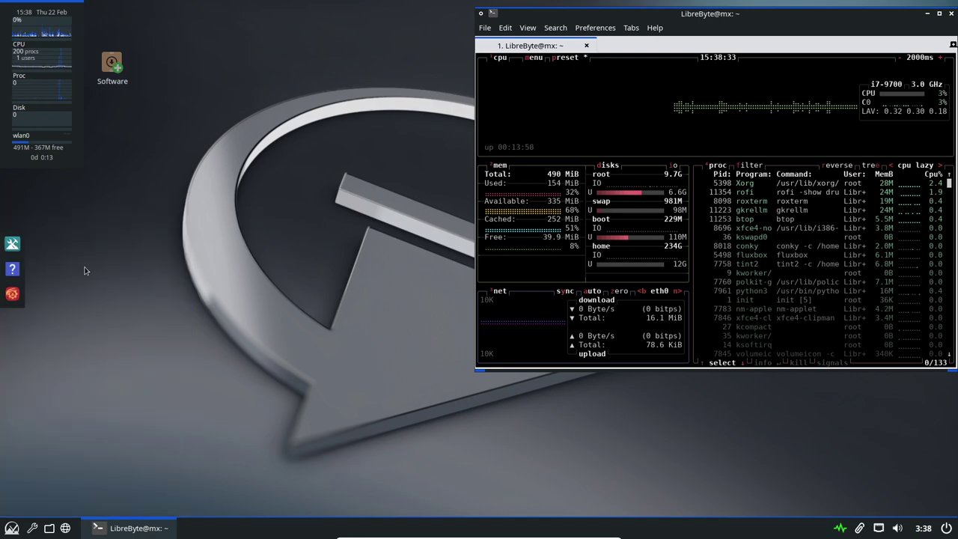
Examine the launcher's full application list, from its last entries back through the MX tools
left_click(12, 527)
scroll(126, 303, "up", 4)
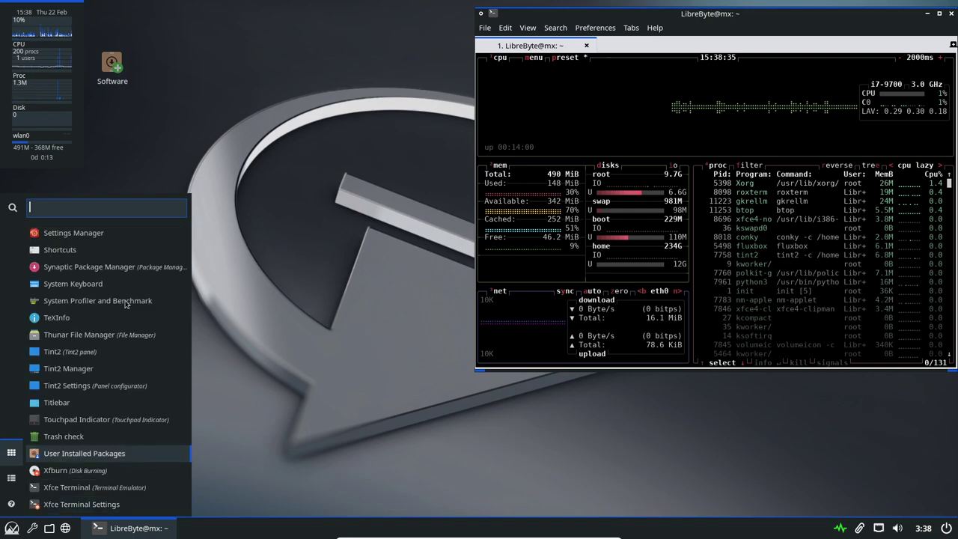
scroll(128, 305, "up", 20)
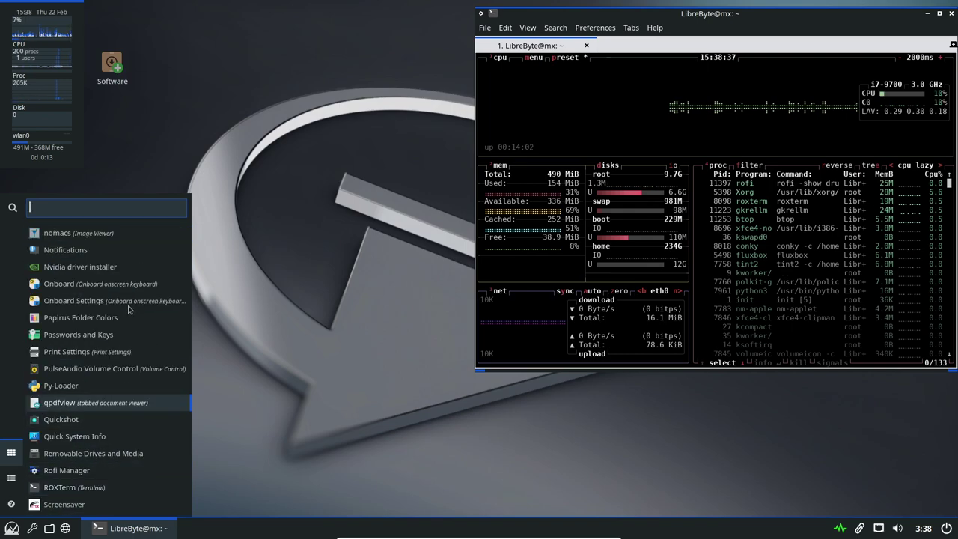
scroll(142, 276, "up", 19)
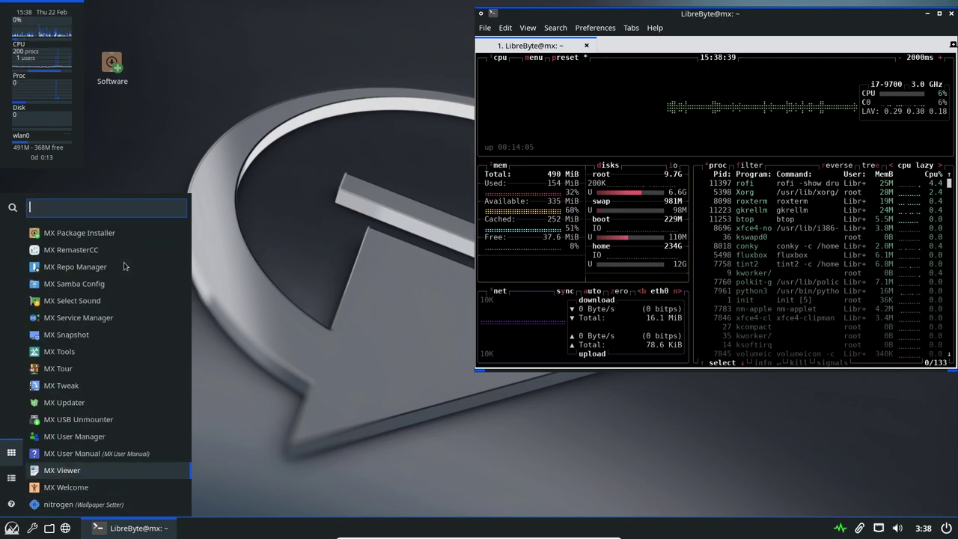
scroll(125, 266, "up", 9)
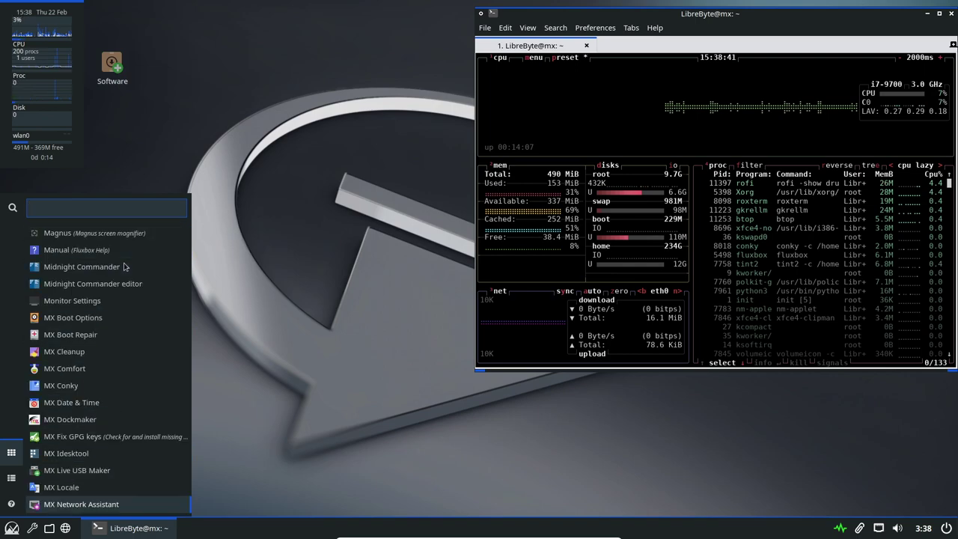
scroll(125, 266, "down", 4)
scroll(125, 267, "up", 4)
scroll(125, 266, "down", 1)
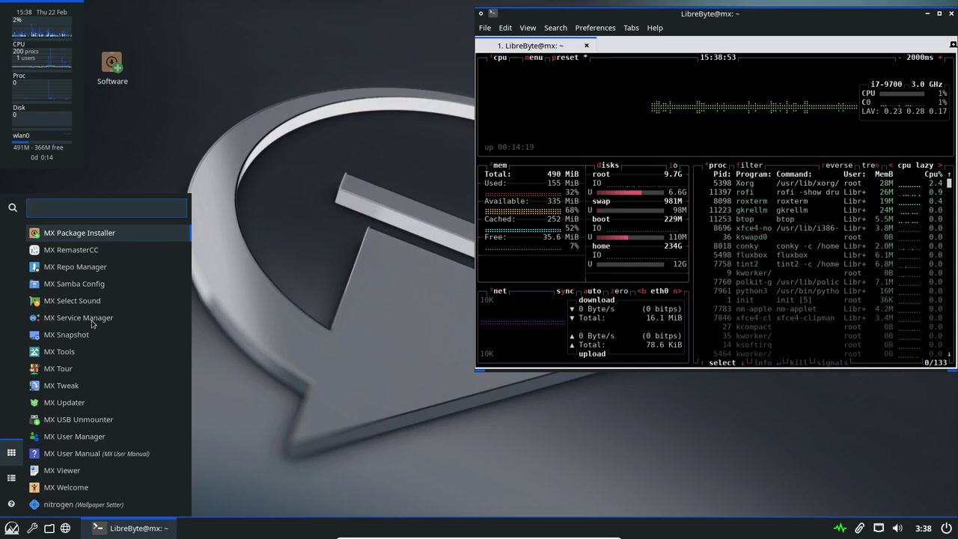
Launch the nomacs image viewer from the full application list and accept English as its language
key("Down")
key("Down")
key("Down")
key("Down")
key("Down")
key("Down")
key("Down")
key("Down")
key("Down")
key("Down")
key("Down")
key("Down")
key("Down")
key("Down")
key("Down")
key("Down")
key("Down")
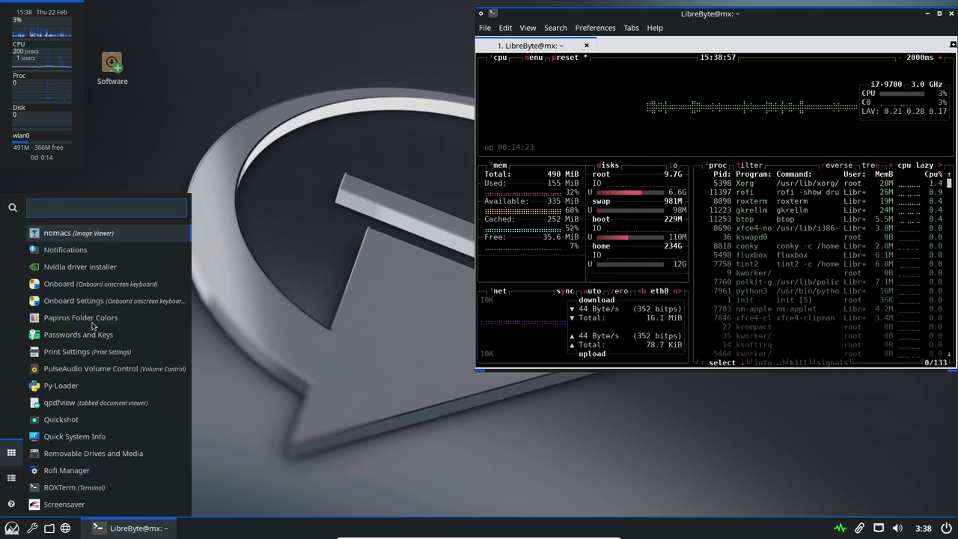
left_click(87, 238)
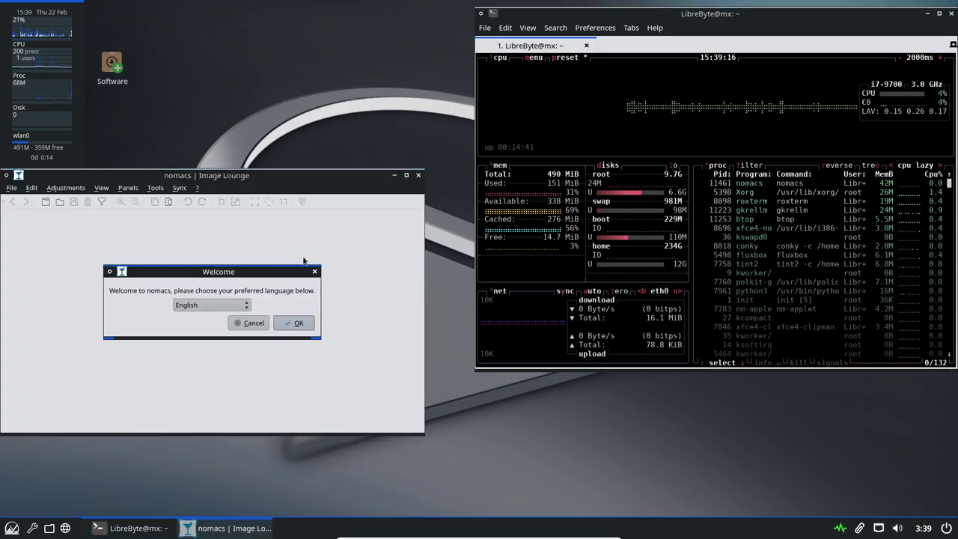
left_click(296, 323)
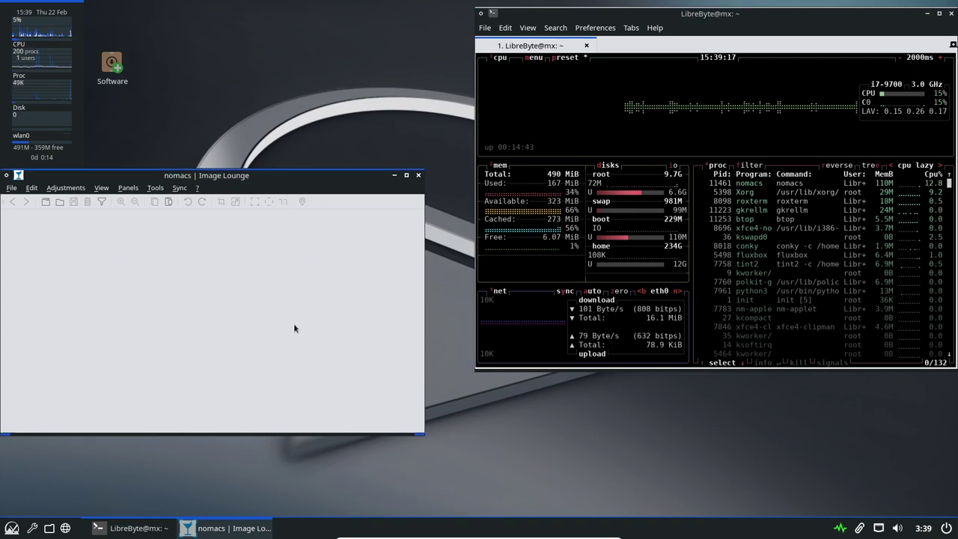
Look at the synchronization options in nomacs and move its window slightly away from the desktop's edge
left_click(180, 187)
mouse_move(198, 205)
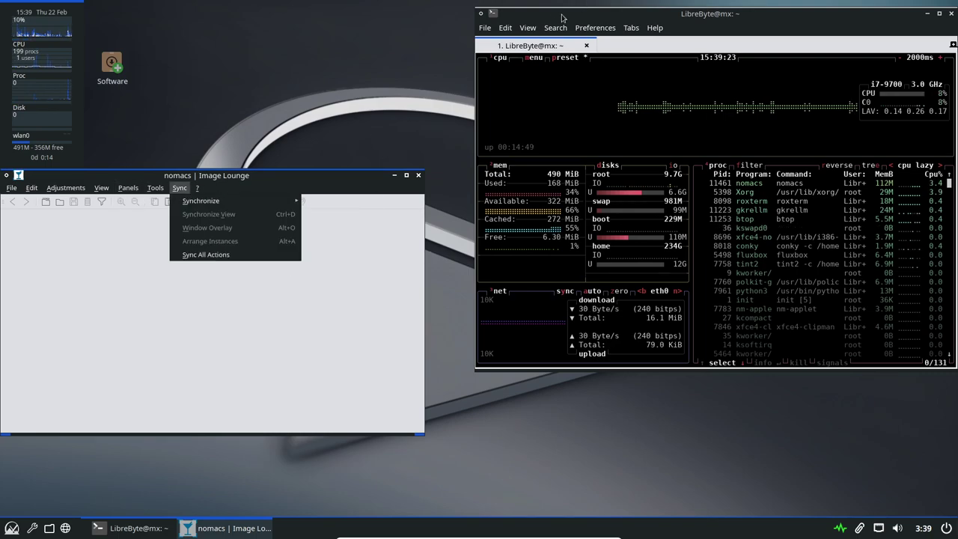
mouse_move(128, 188)
left_click(290, 214)
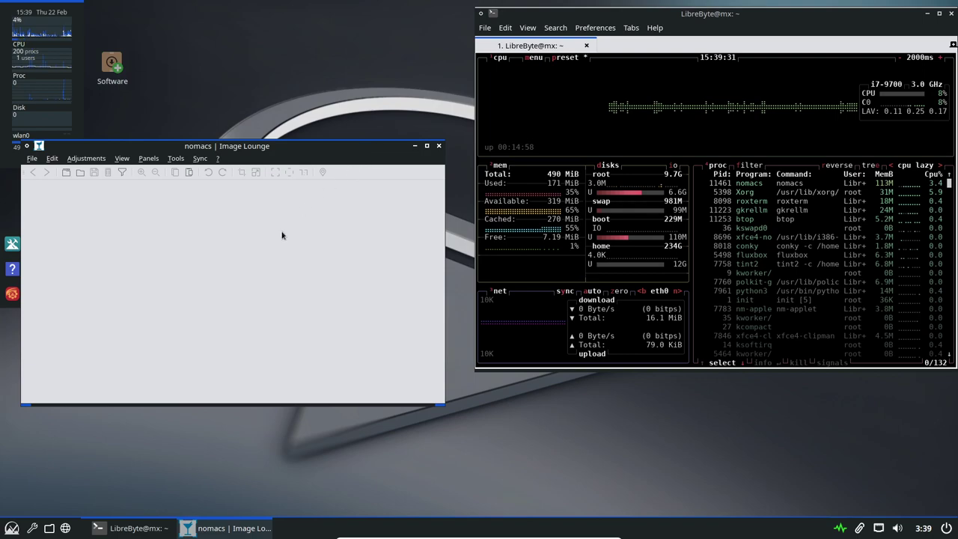
Launch the DeaDBeeF audio player from the full application list
left_click(12, 528)
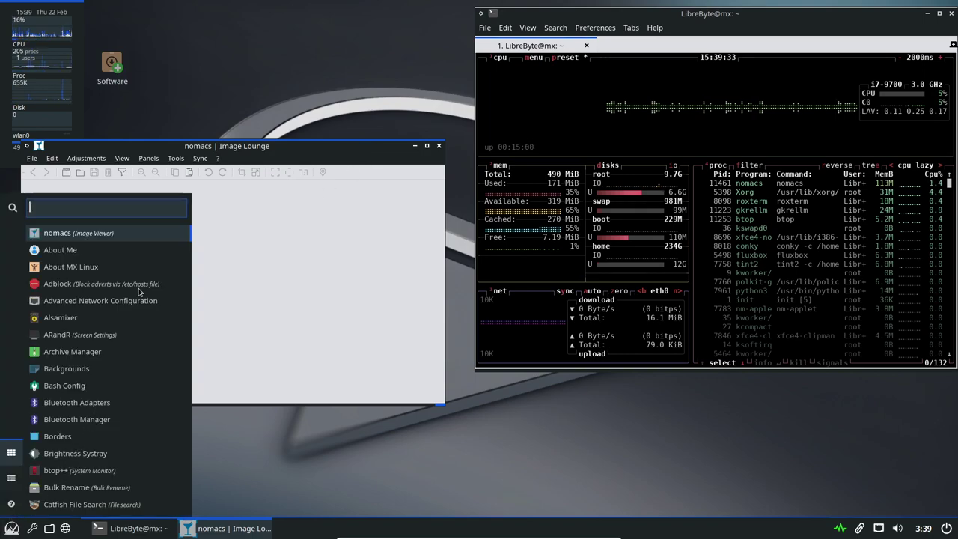
key("Down")
key("Down")
key("Down")
key("Down")
key("Down")
key("Down")
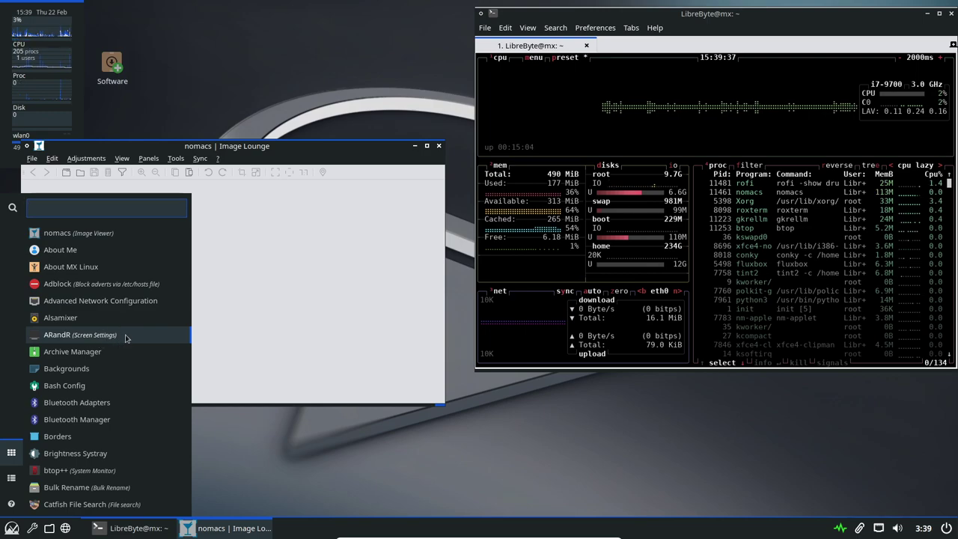
key("Down")
key("Down")
key("Down")
key("Down")
key("Down")
key("Down")
key("Down")
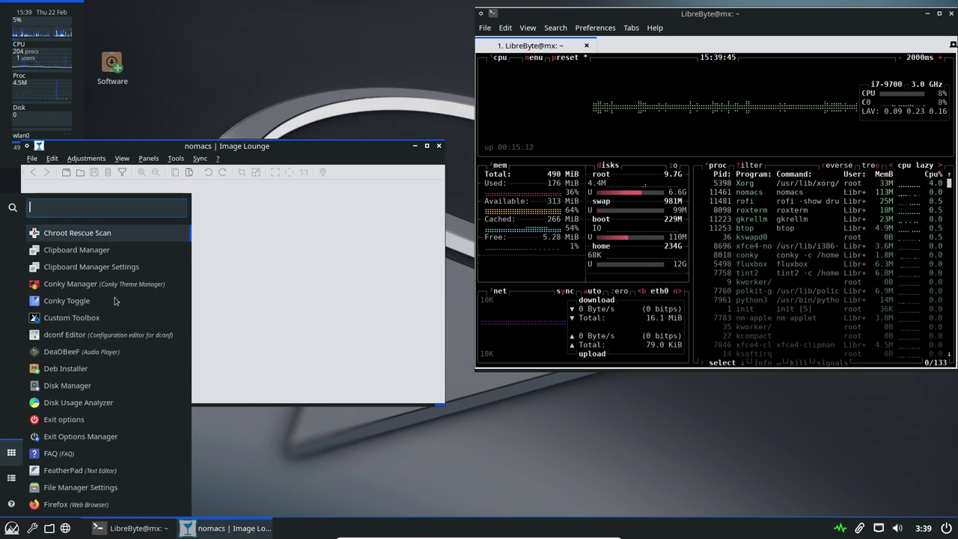
key("Down")
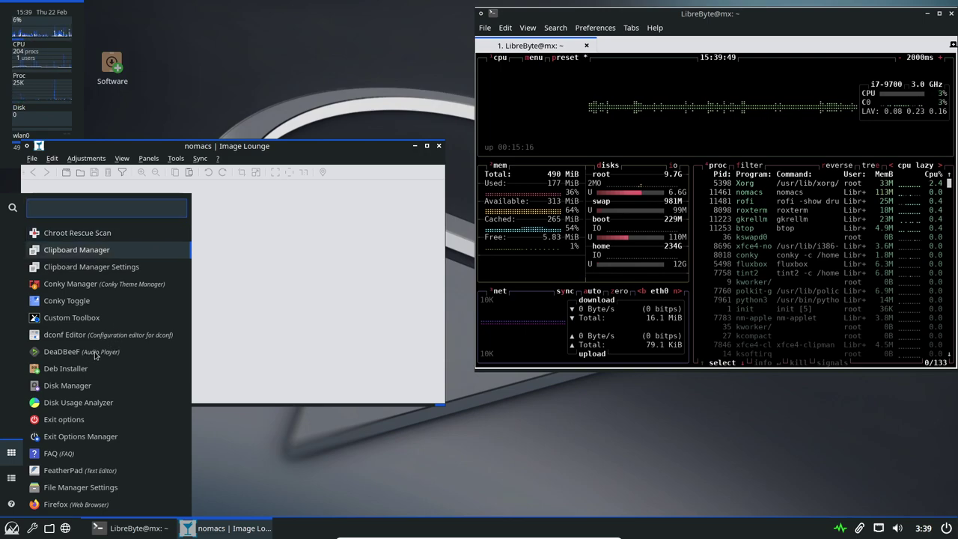
left_click(86, 352)
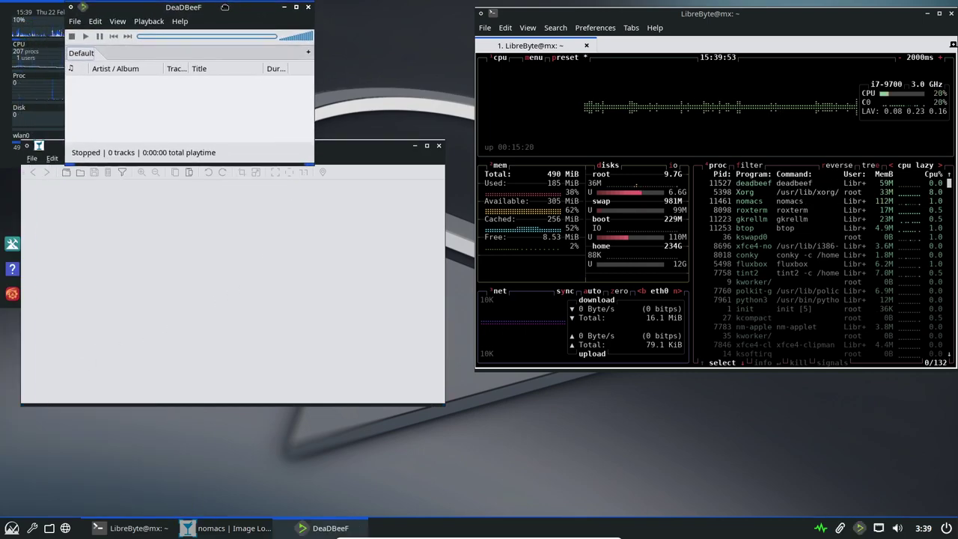
Launch the Geany development environment from the full application list
left_click(11, 527)
scroll(117, 365, "down", 3)
scroll(118, 365, "up", 4)
scroll(117, 366, "down", 13)
scroll(118, 367, "down", 5)
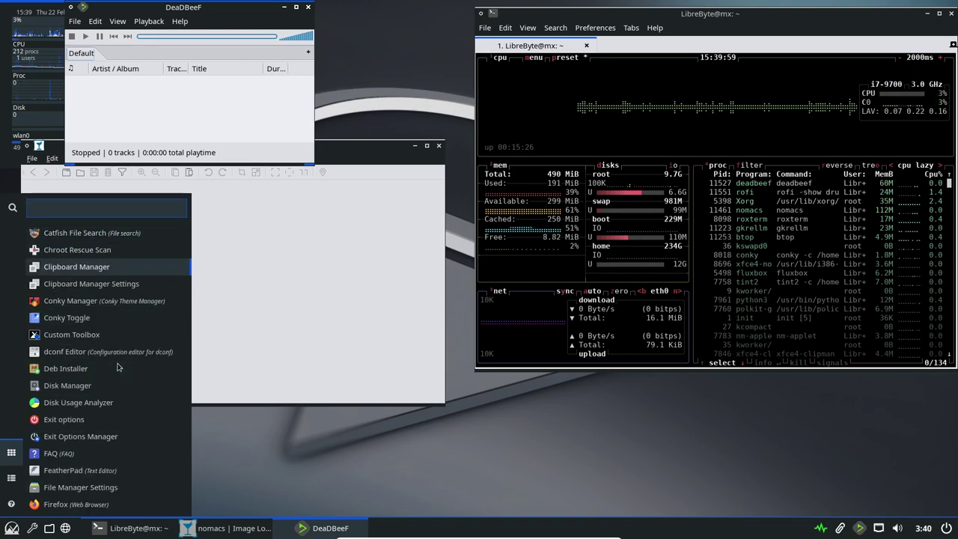
scroll(118, 366, "down", 6)
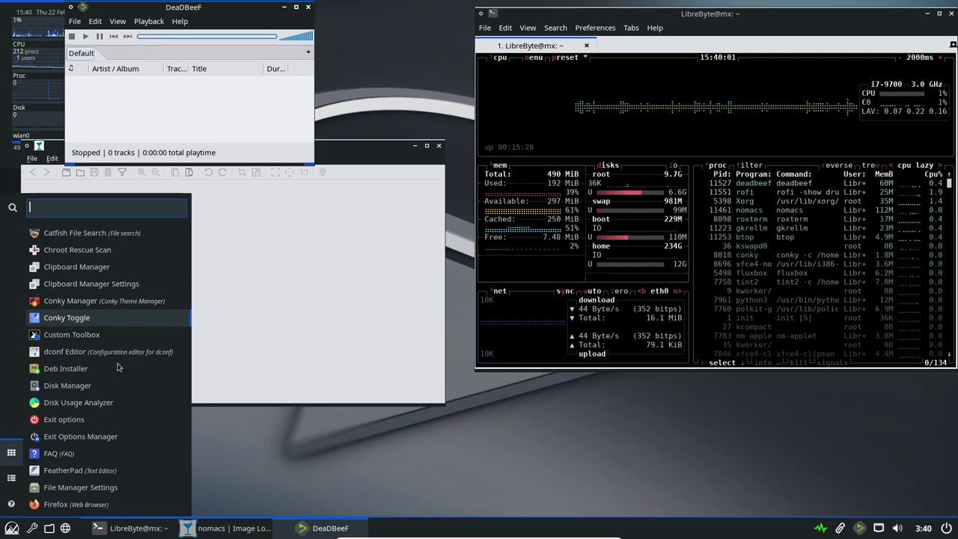
scroll(118, 366, "down", 6)
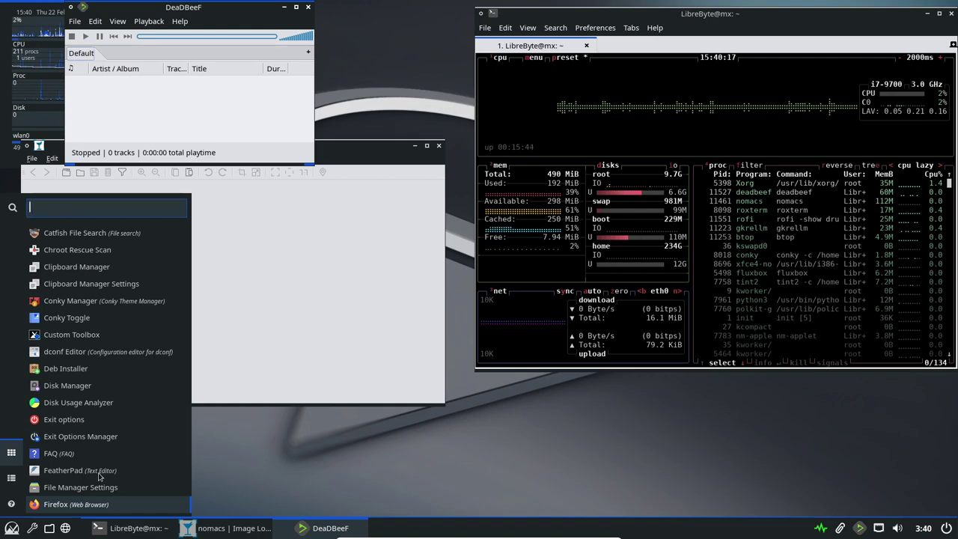
scroll(98, 476, "down", 1)
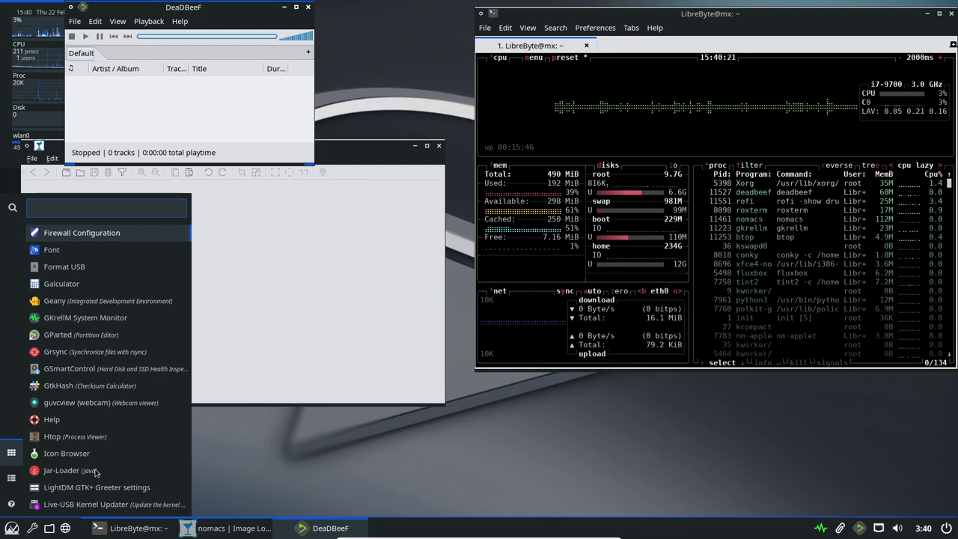
scroll(96, 471, "up", 1)
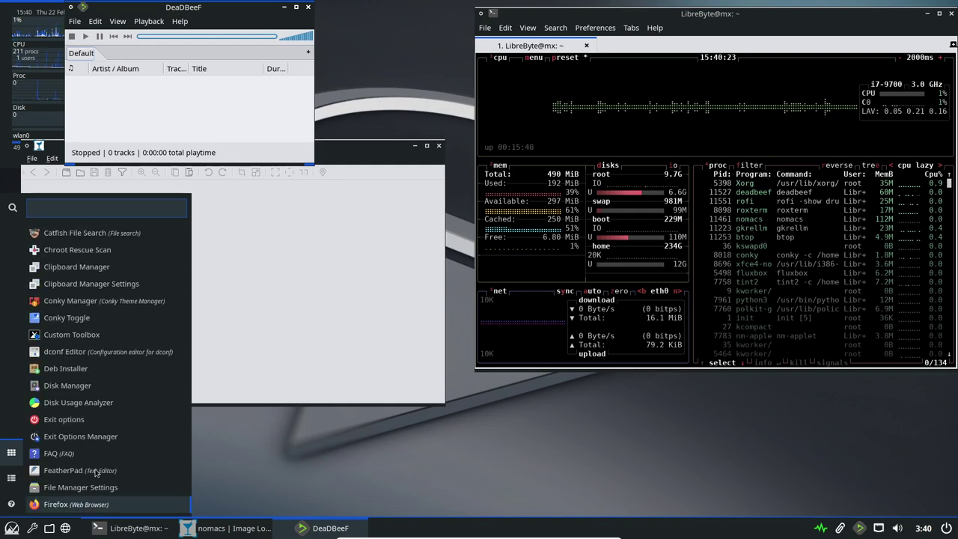
scroll(86, 482, "down", 1)
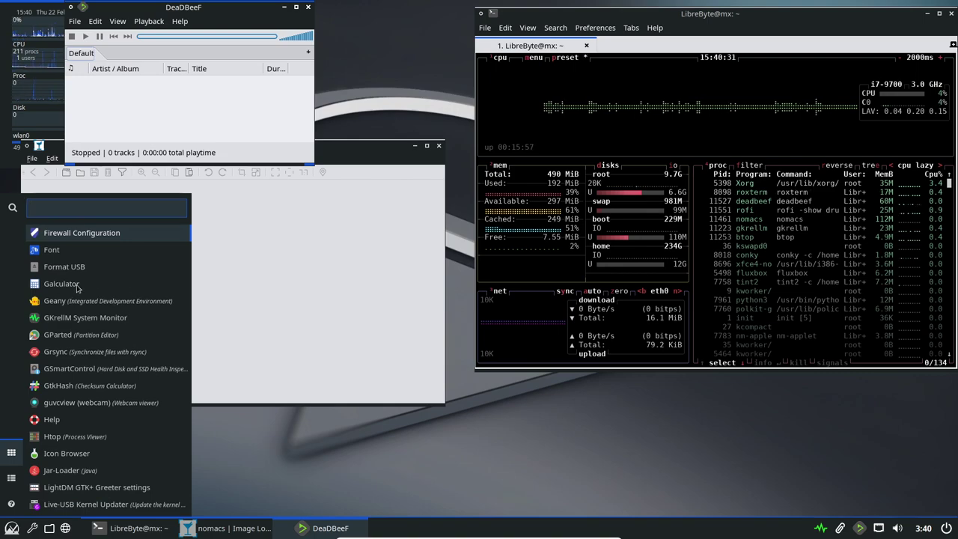
left_click(124, 307)
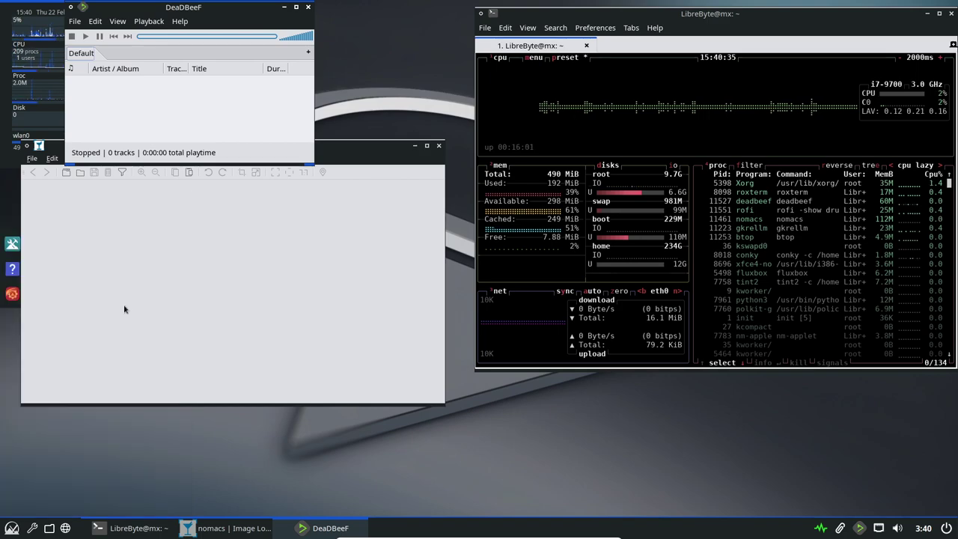
Move the Geany window below DeaDBeeF and narrow the btop terminal so the two windows no longer overlap
left_click_drag(456, 107, 295, 195)
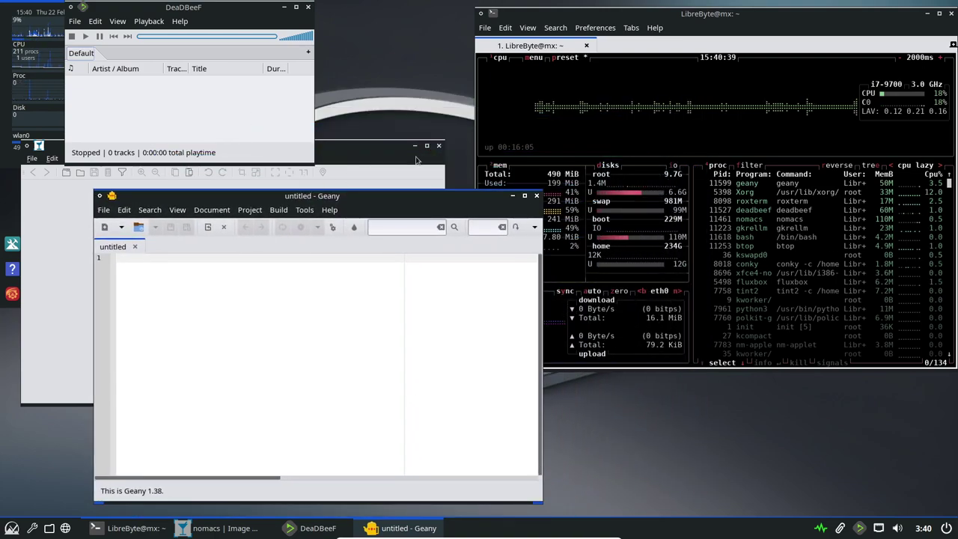
left_click(477, 135)
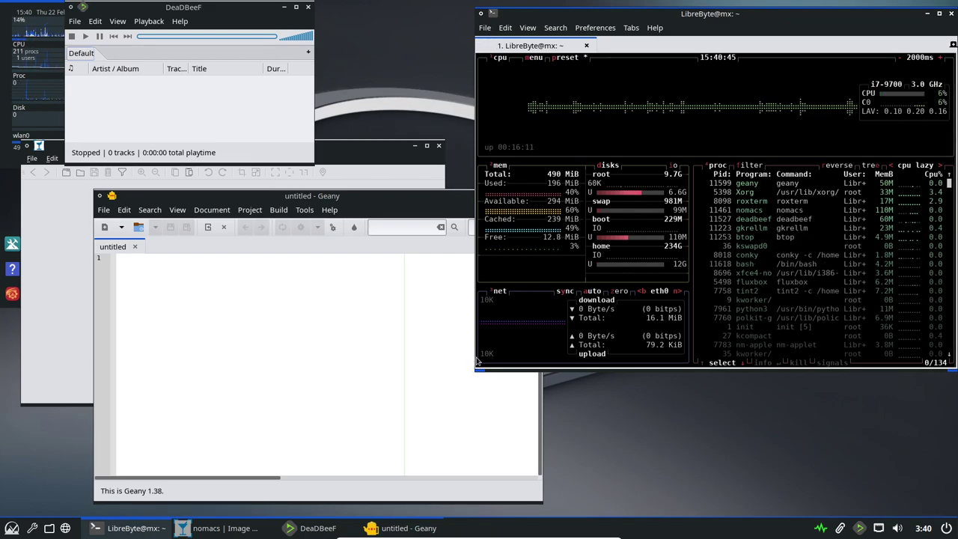
left_click_drag(479, 367, 561, 382)
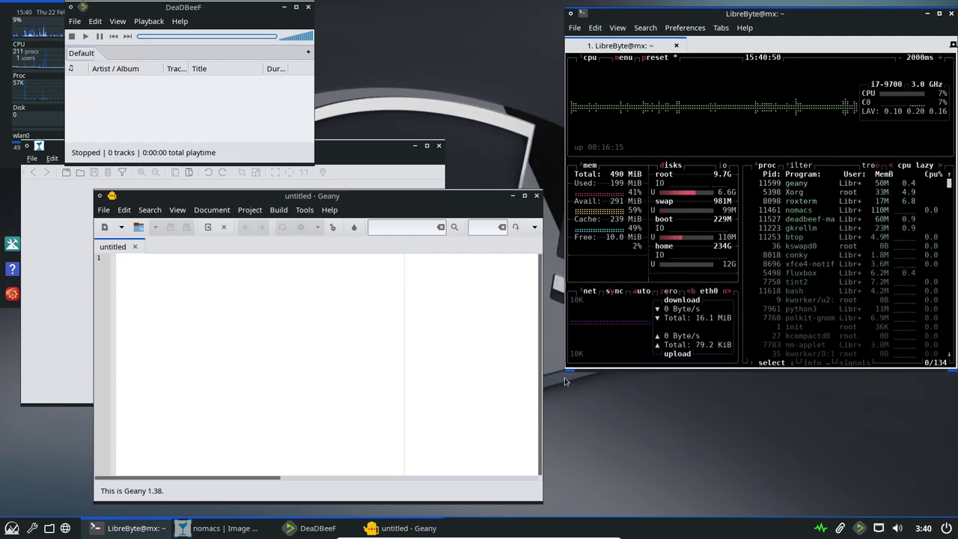
Resize the btop terminal to just above its minimum size and move the Geany window up beside it, overlapping DeaDBeeF
left_click_drag(572, 365, 600, 361)
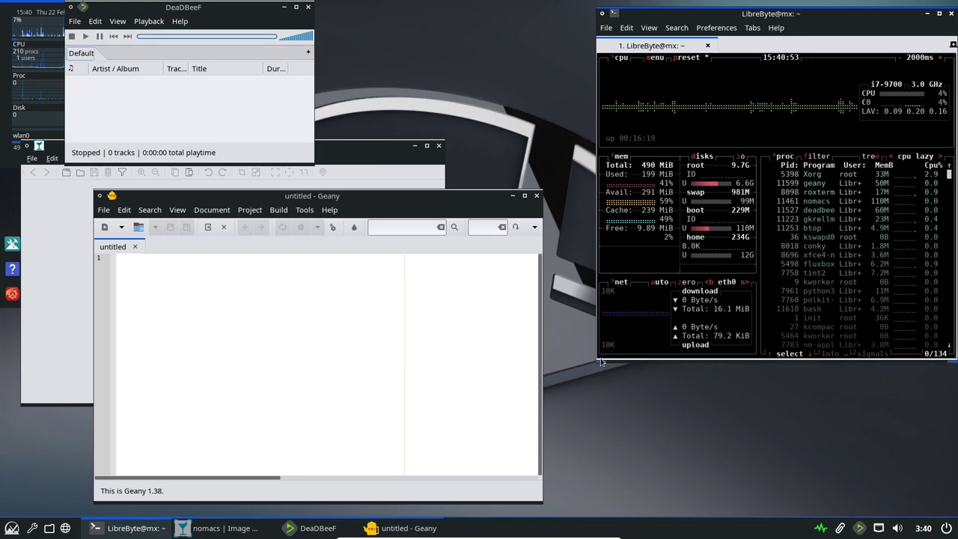
mouse_move(602, 361)
left_mouse_down()
mouse_move(619, 363)
mouse_move(623, 352)
mouse_move(588, 358)
left_mouse_up()
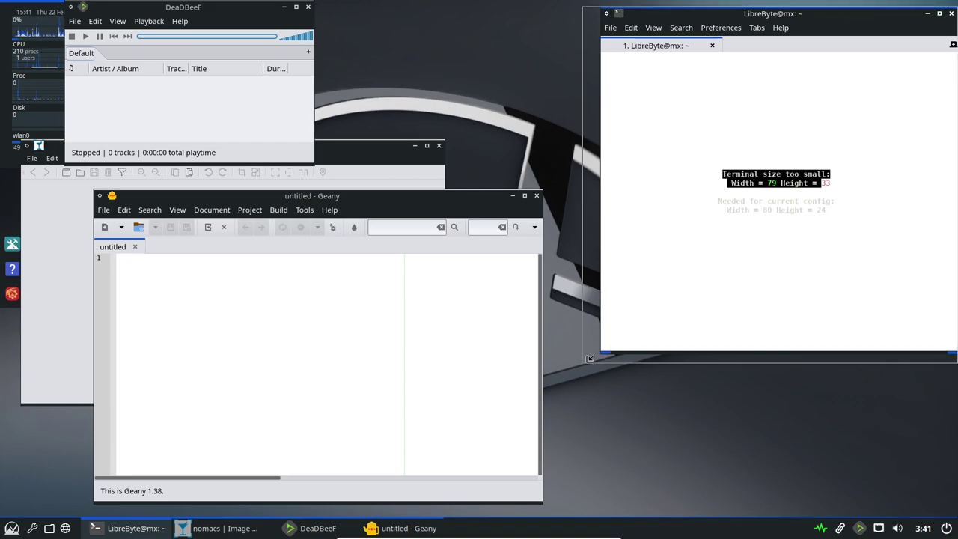
left_click_drag(465, 213, 504, 130)
left_click(449, 196)
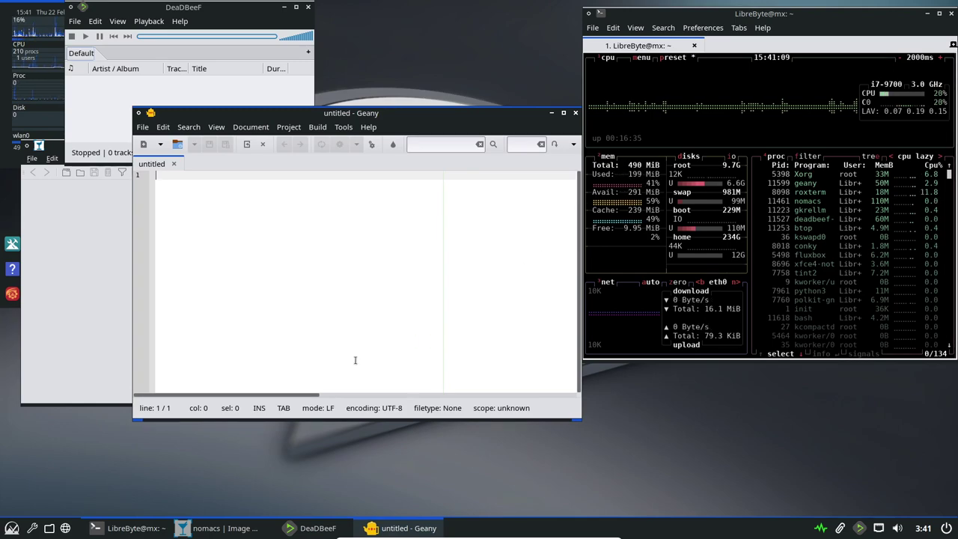
Launch Midnight Commander from the full application list
left_click(11, 527)
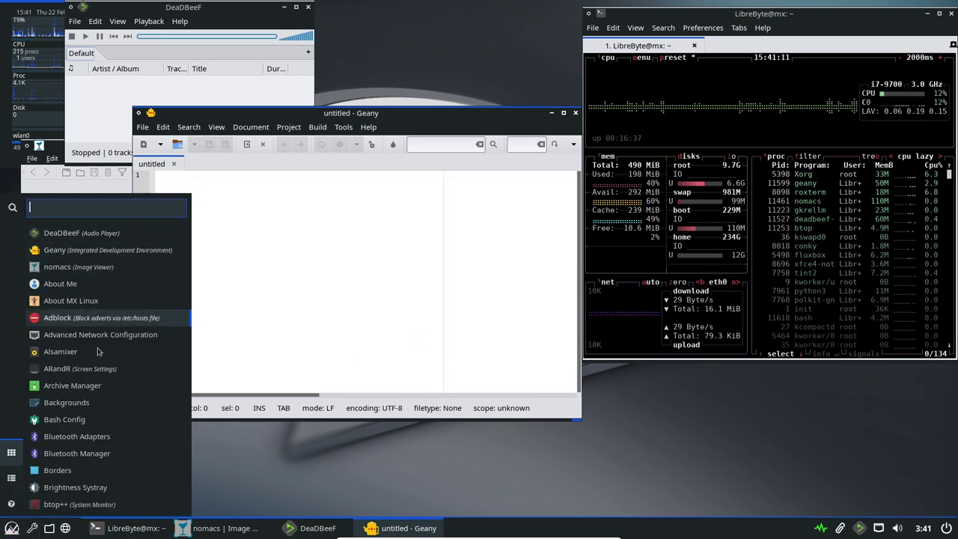
scroll(99, 353, "down", 3)
scroll(99, 353, "down", 3)
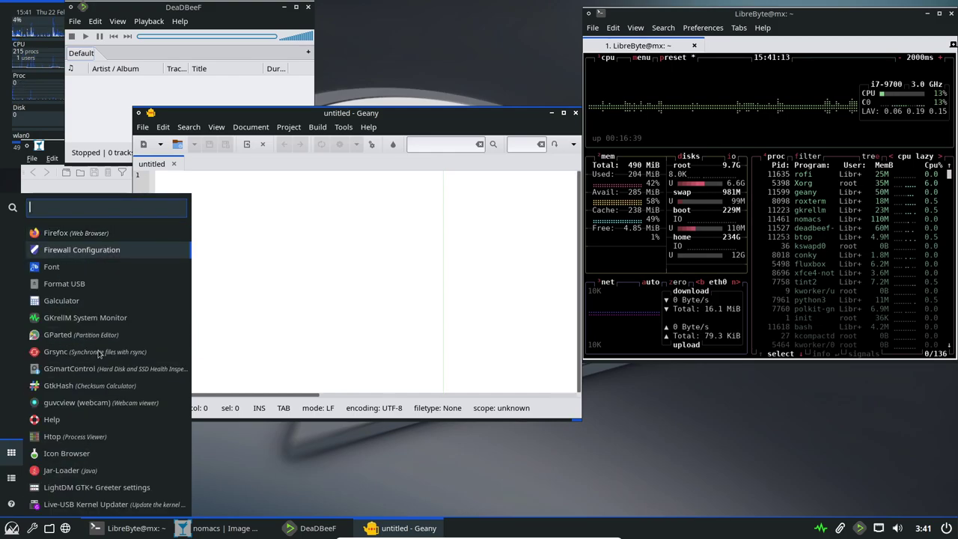
scroll(98, 353, "up", 9)
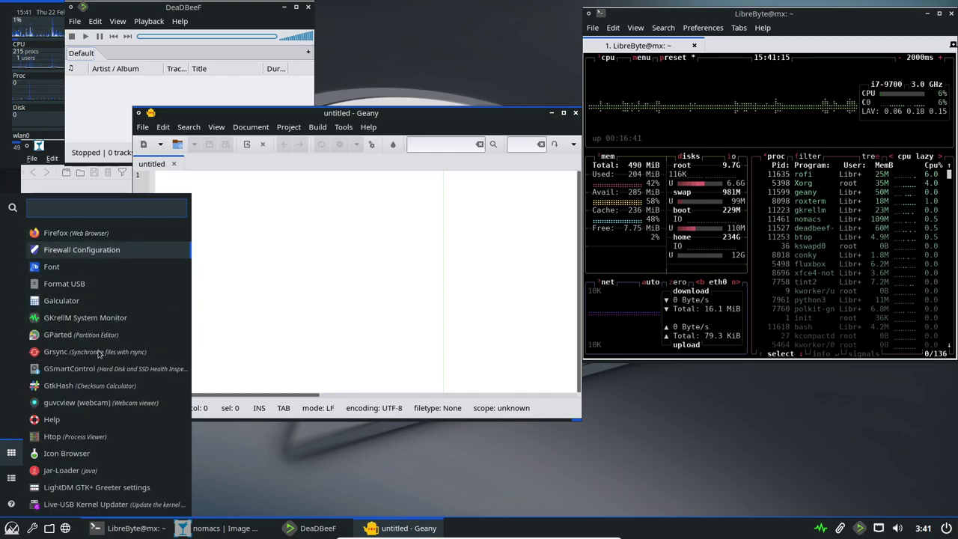
scroll(98, 353, "down", 5)
scroll(98, 353, "down", 20)
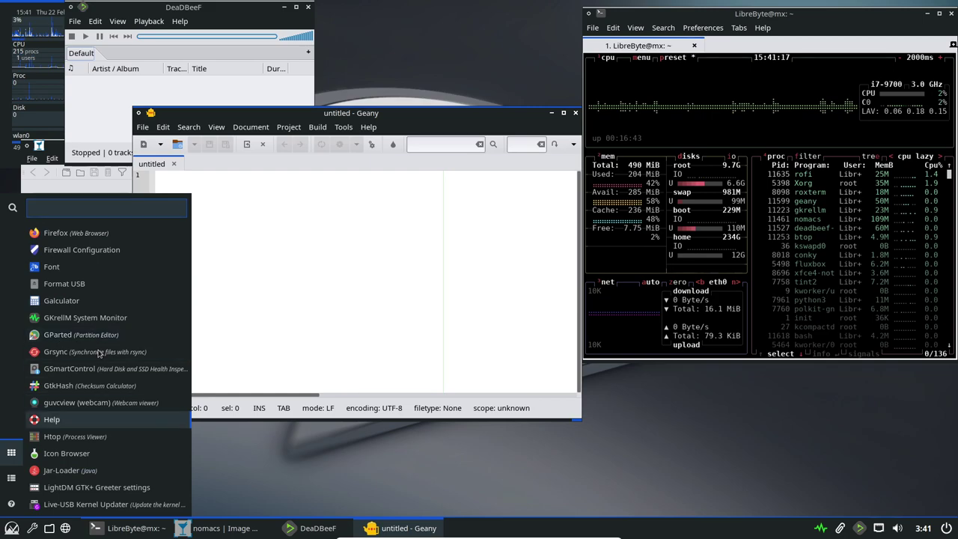
scroll(99, 353, "down", 14)
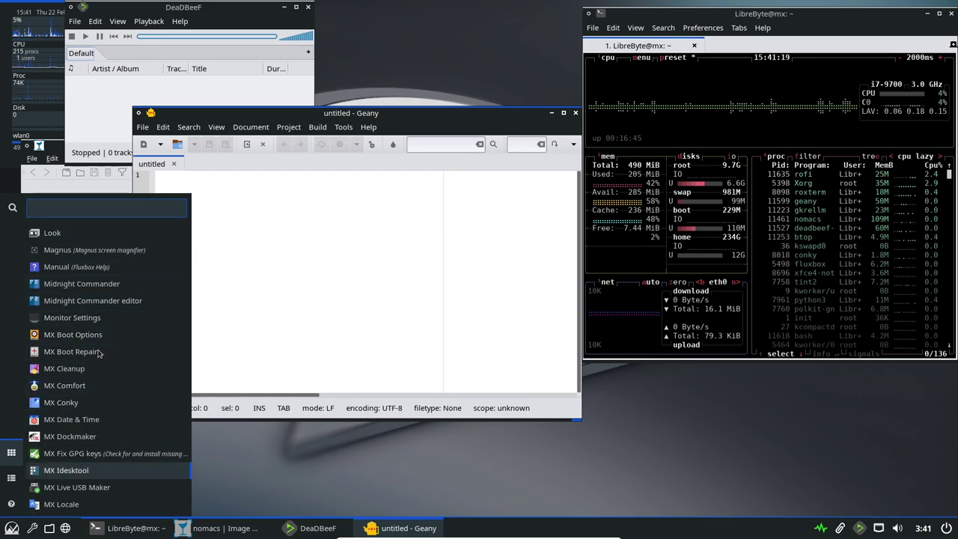
scroll(98, 353, "up", 9)
scroll(99, 353, "up", 11)
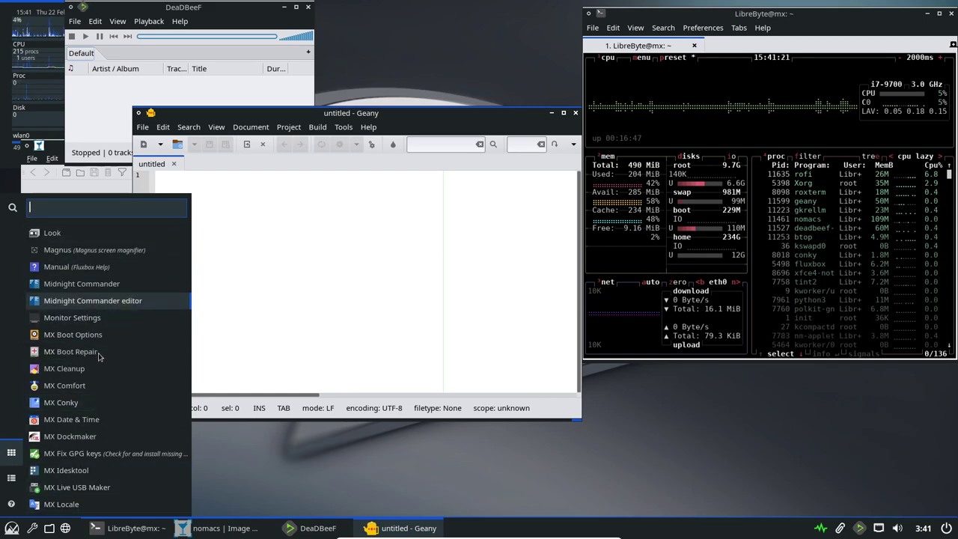
scroll(99, 353, "down", 2)
scroll(99, 353, "down", 5)
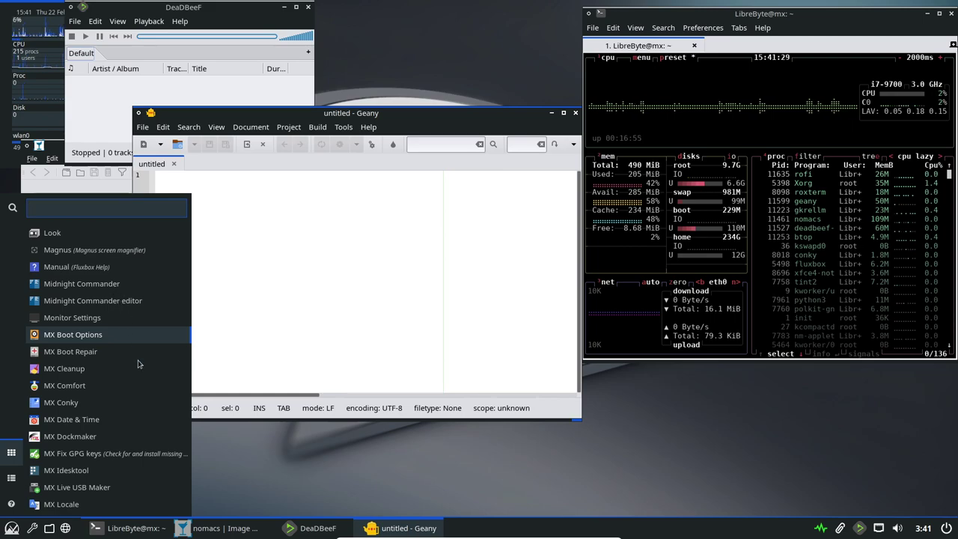
left_click(110, 285)
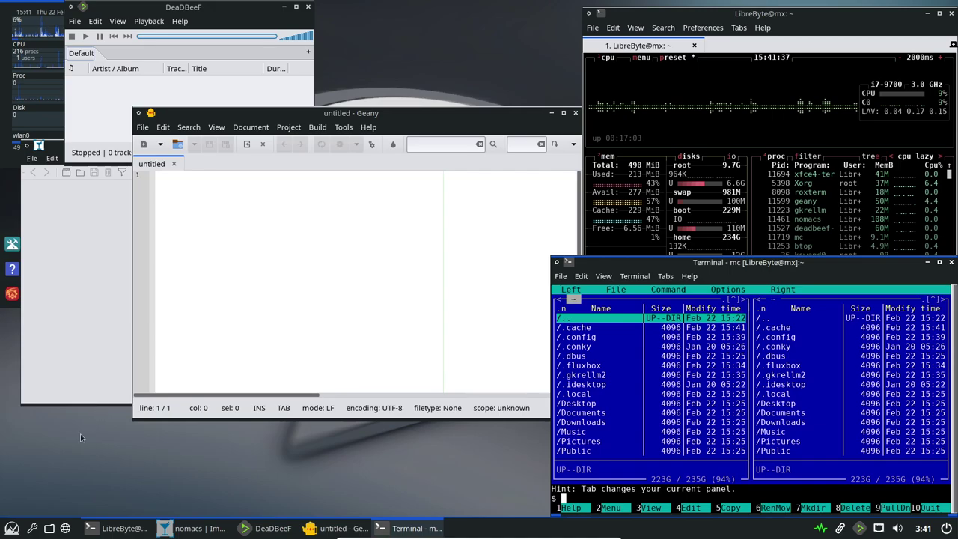
Look at the resolution and refresh rate options in Monitor Settings, leaving them without applying changes
left_click(12, 528)
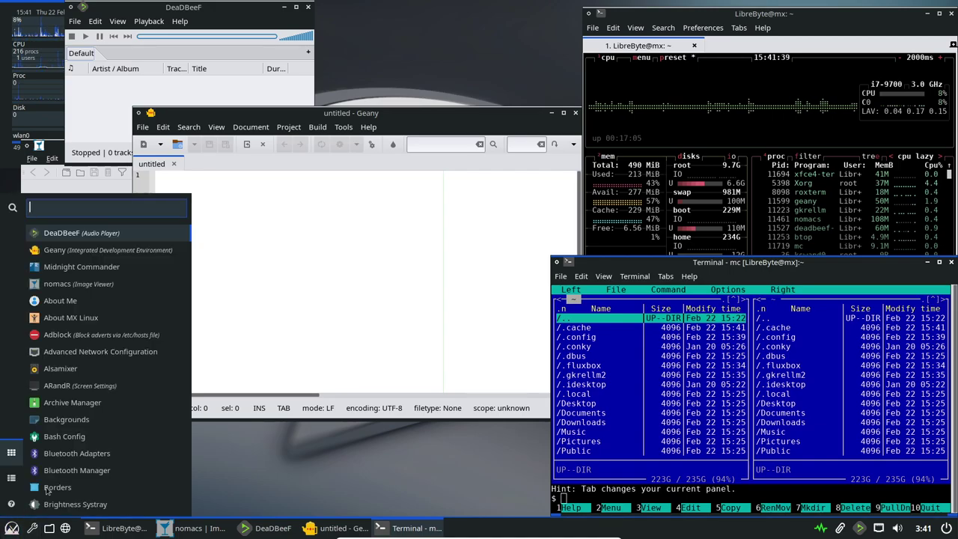
scroll(124, 329, "up", 4)
scroll(124, 330, "down", 8)
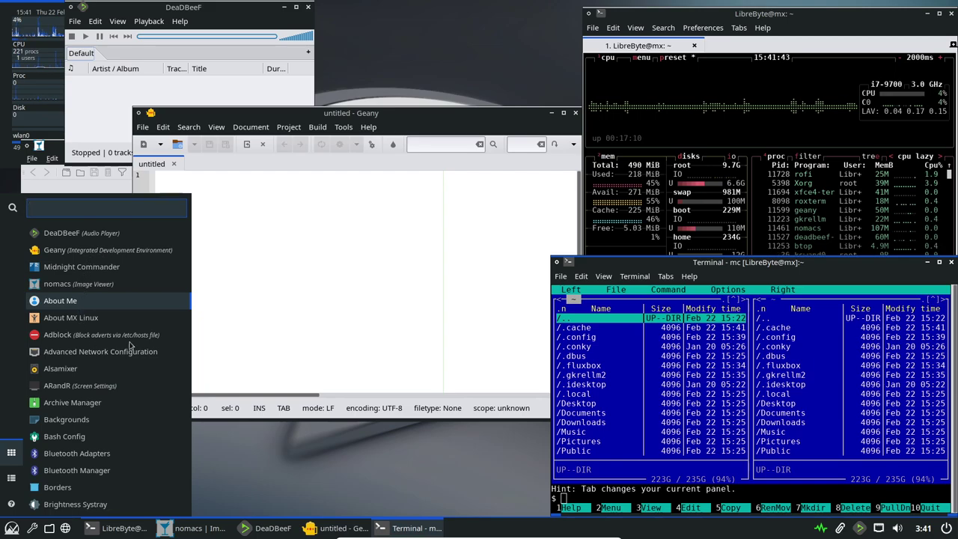
scroll(124, 353, "down", 13)
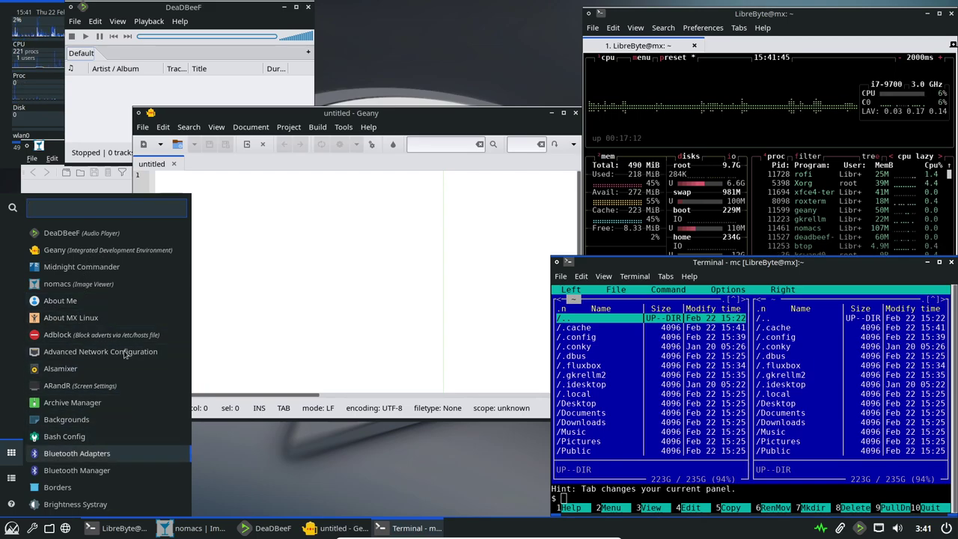
scroll(124, 353, "down", 15)
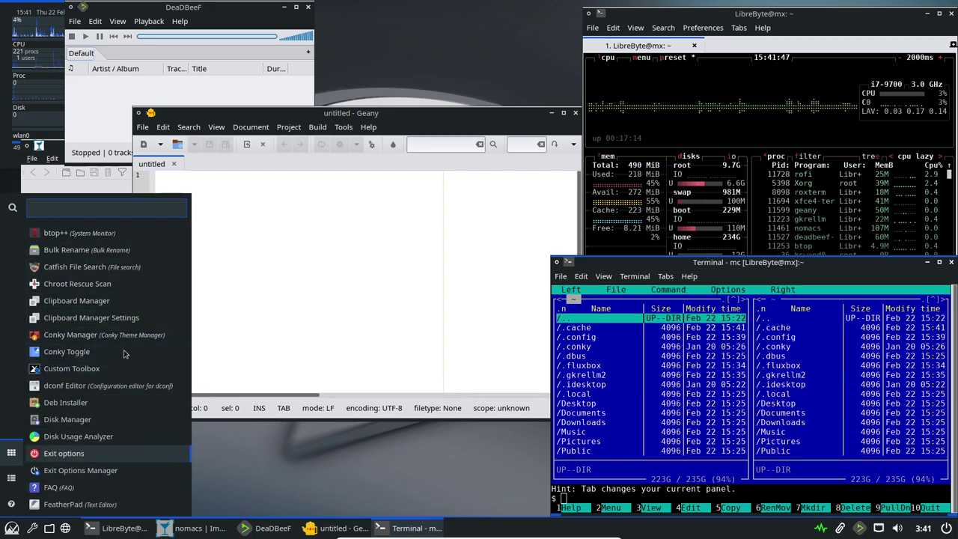
scroll(124, 353, "down", 13)
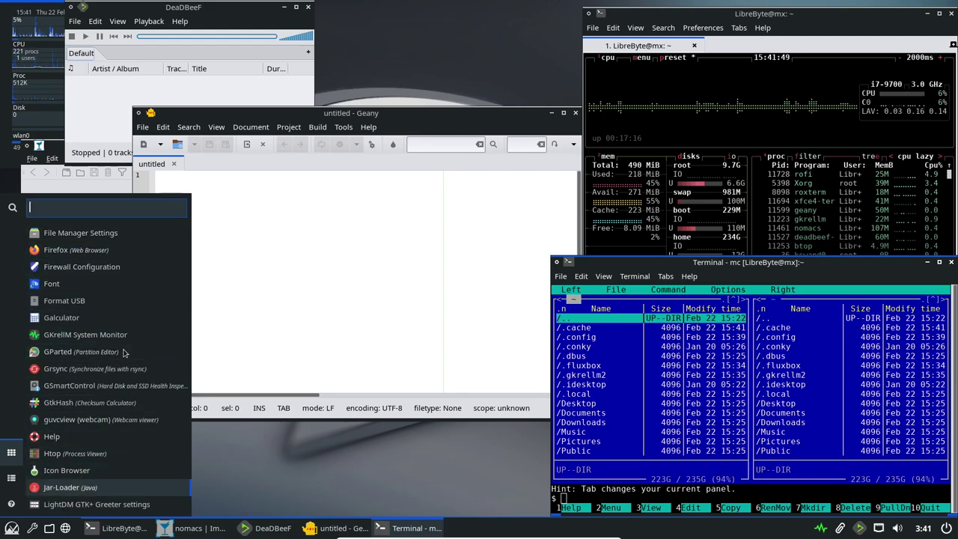
scroll(124, 353, "down", 4)
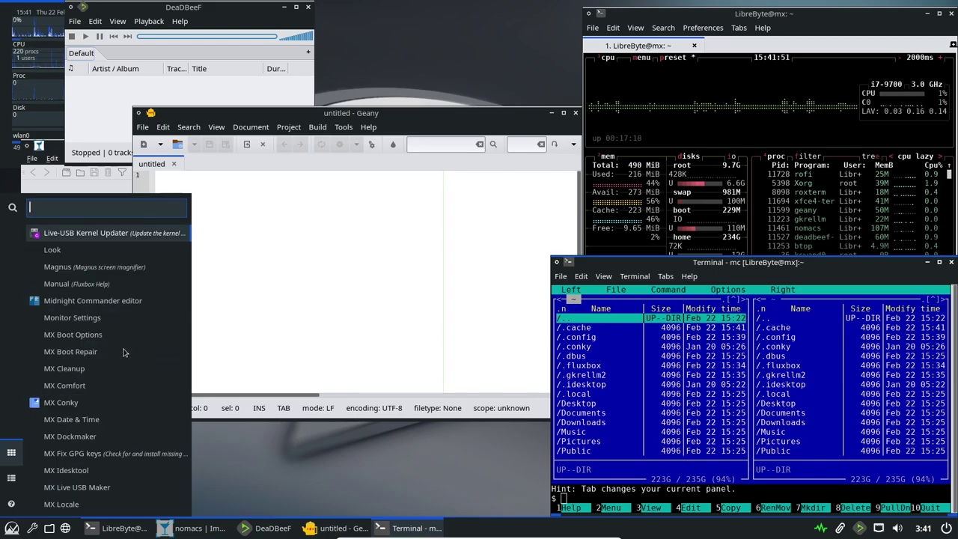
scroll(124, 354, "down", 1)
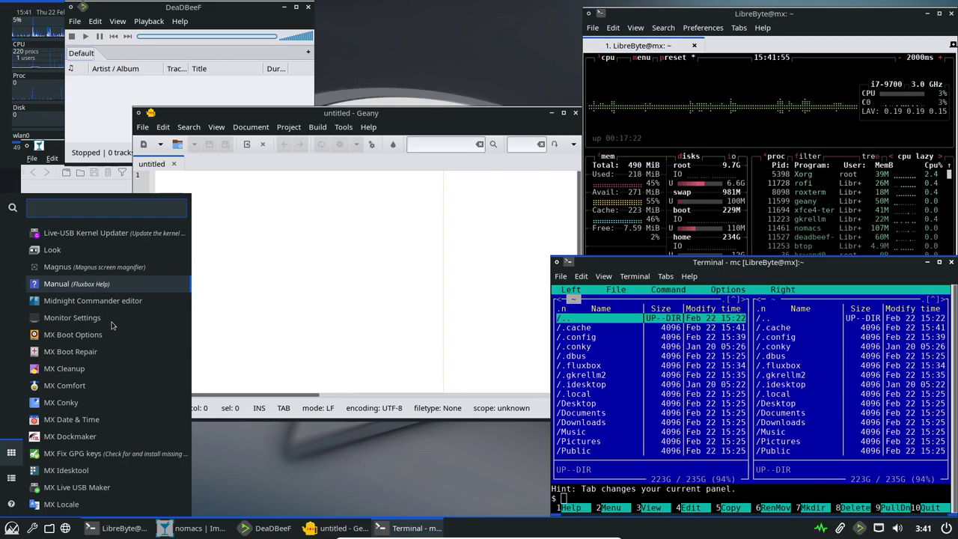
left_click(111, 320)
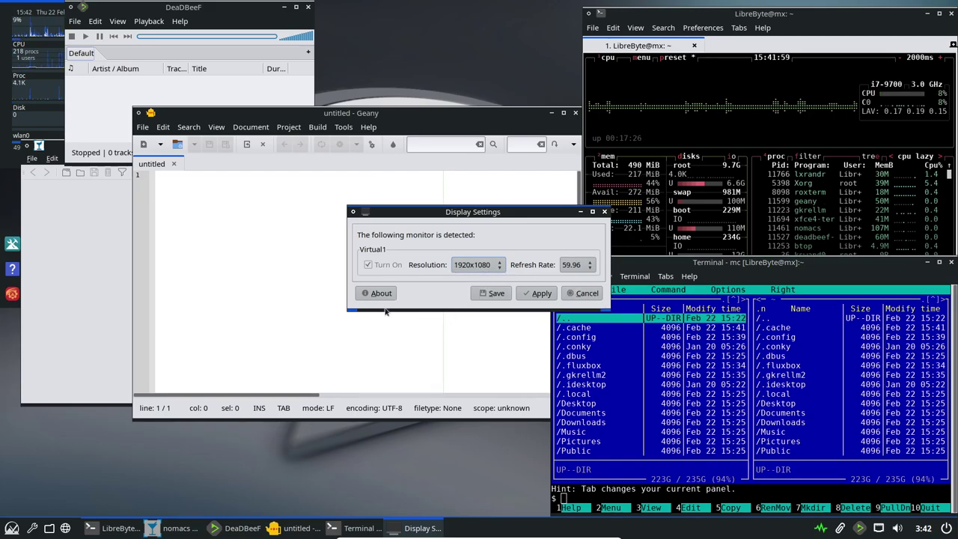
left_click(583, 293)
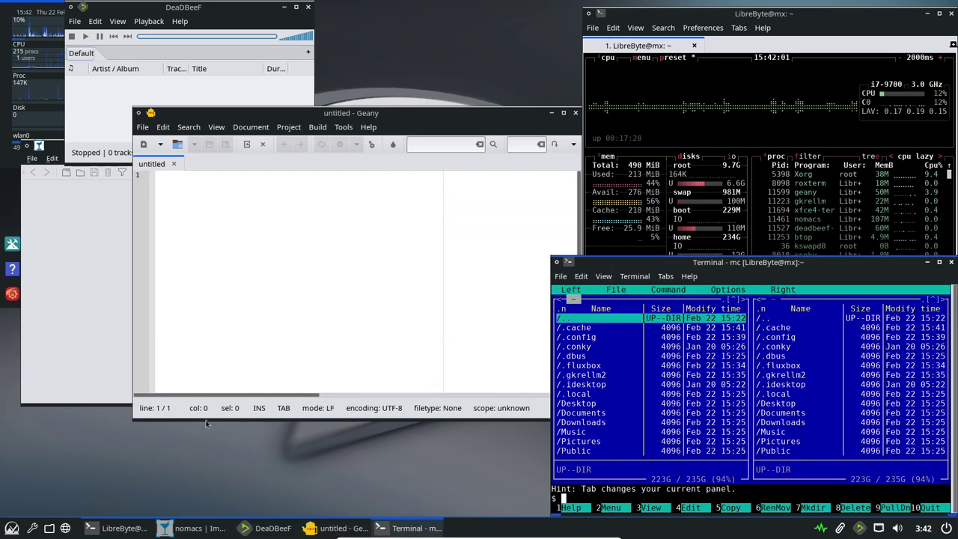
Look through the full application list from its beginning down to the Jar-Loader entry for further preinstalled programs
left_click(12, 527)
scroll(128, 362, "up", 1)
scroll(128, 362, "down", 16)
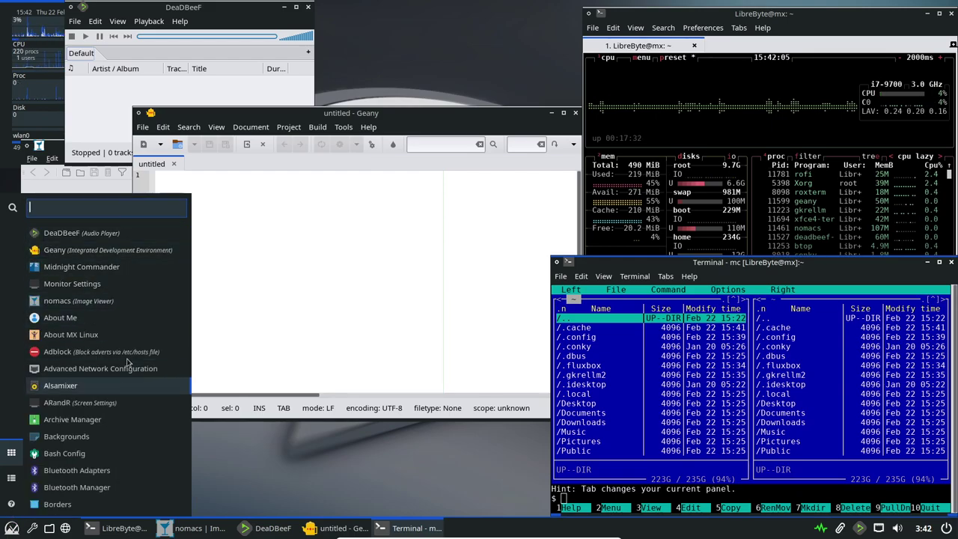
scroll(127, 362, "down", 6)
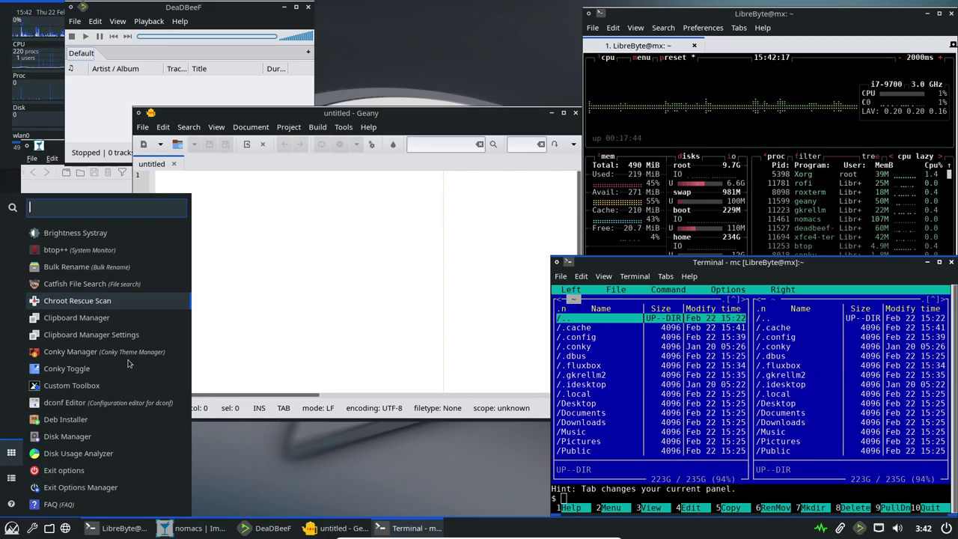
key("Down")
key("Down")
key("Down")
key("Down")
key("Down")
key("Down")
key("Down")
key("Down")
key("Down")
key("Down")
key("Down")
key("Down")
key("Down")
key("Down")
key("Down")
key("Down")
key("Down")
key("Down")
key("Down")
key("Down")
key("Down")
key("Down")
key("Down")
key("Down")
key("Down")
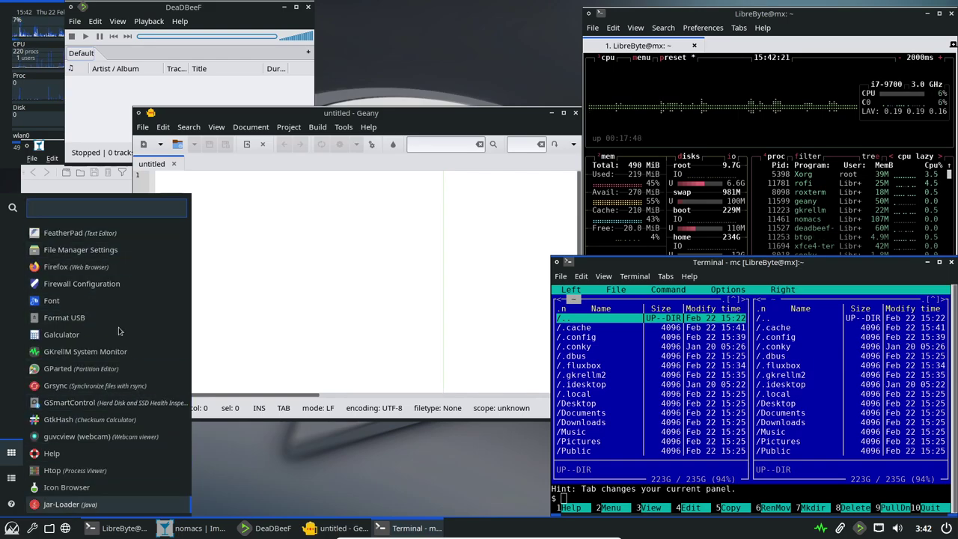
Search the application list for "thun" and launch Thunar File Manager
type("tjh")
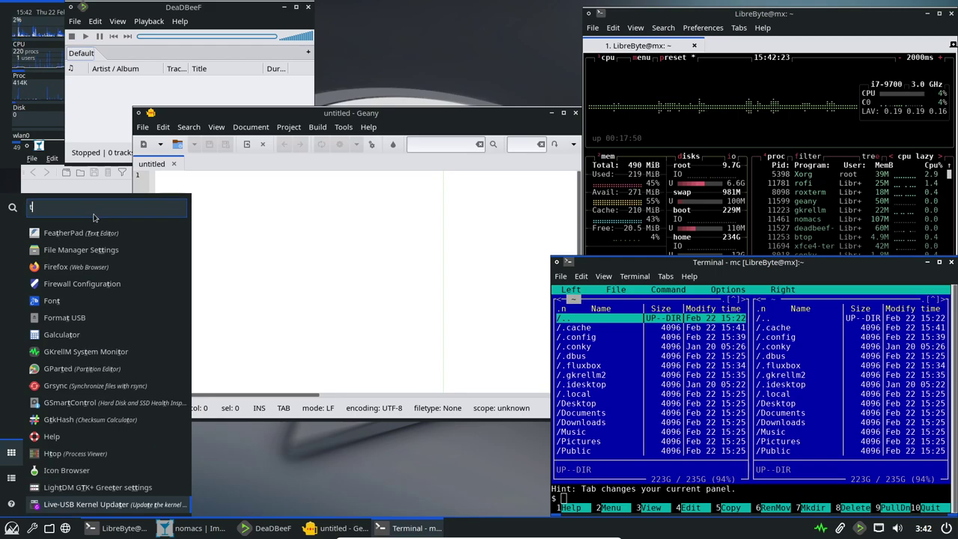
key("BackSpace")
key("BackSpace")
key("BackSpace")
type("thun")
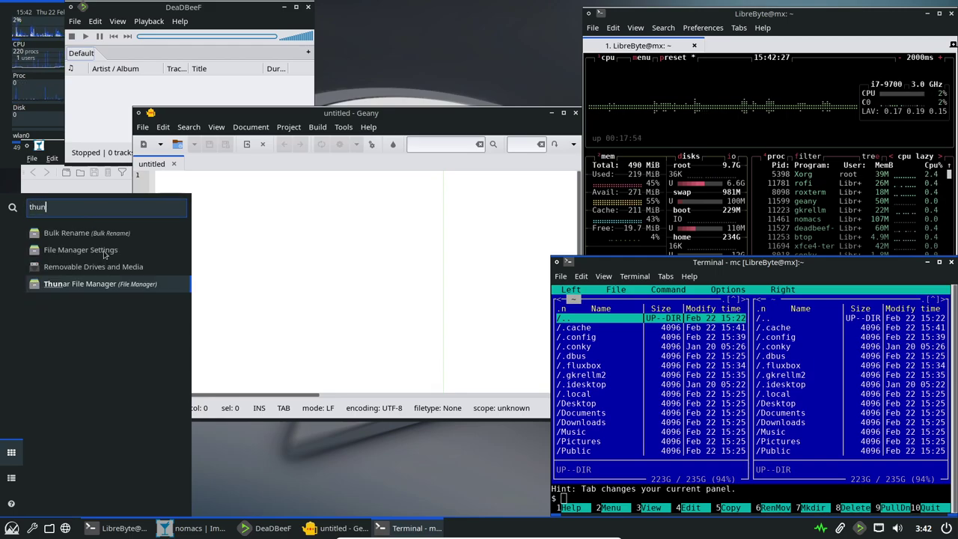
left_click(95, 289)
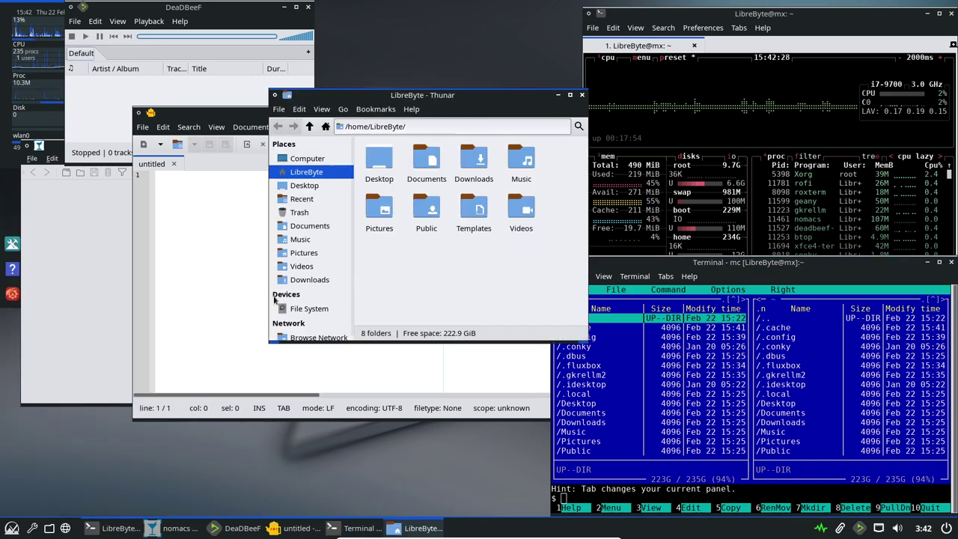
View Thunar's version information and move its window below DeaDBeeF, clear of the btop and Midnight Commander terminals
left_click_drag(484, 95, 271, 193)
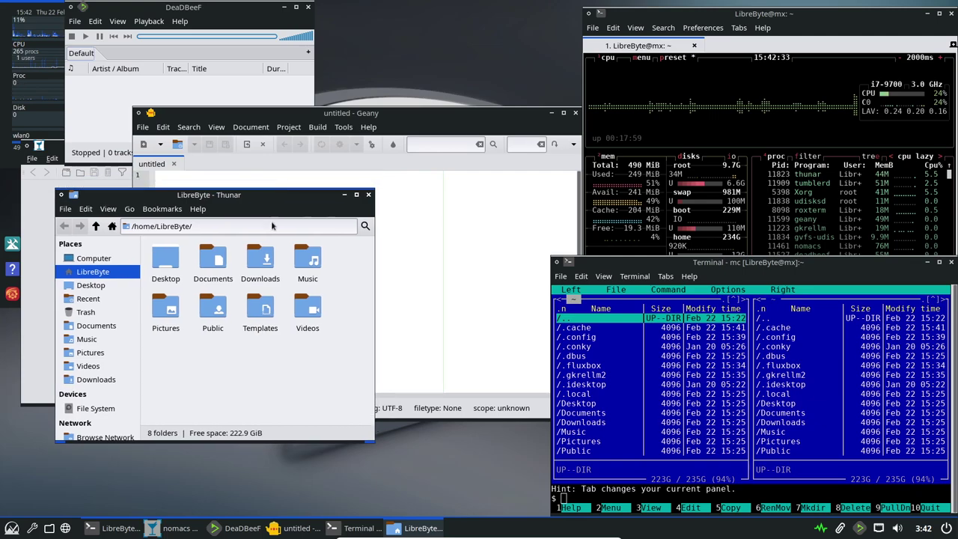
left_click(198, 208)
left_click(211, 240)
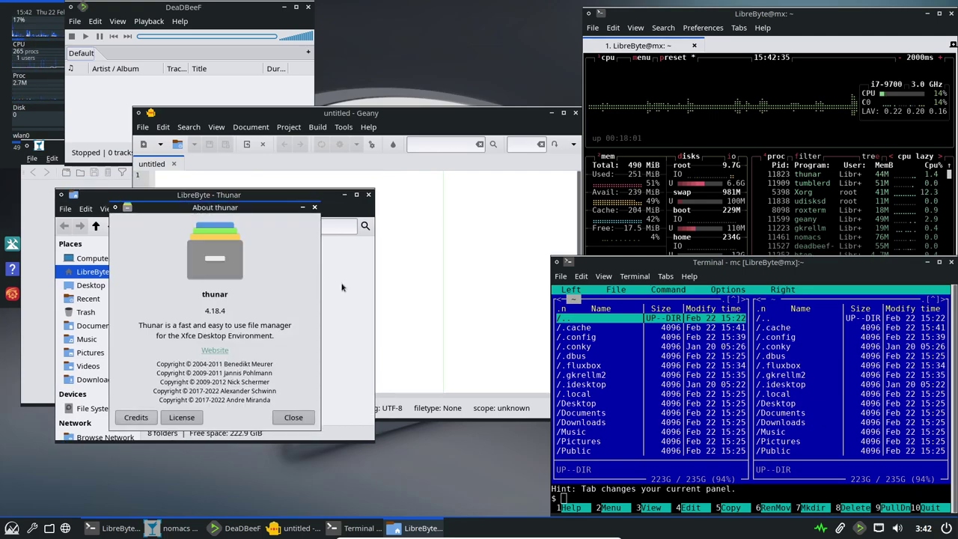
left_click(309, 415)
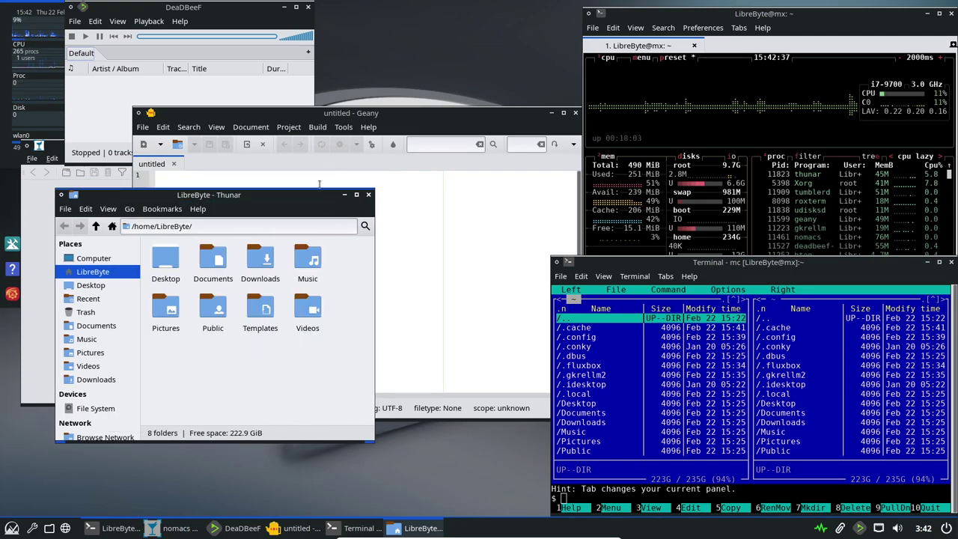
left_click_drag(306, 195, 297, 241)
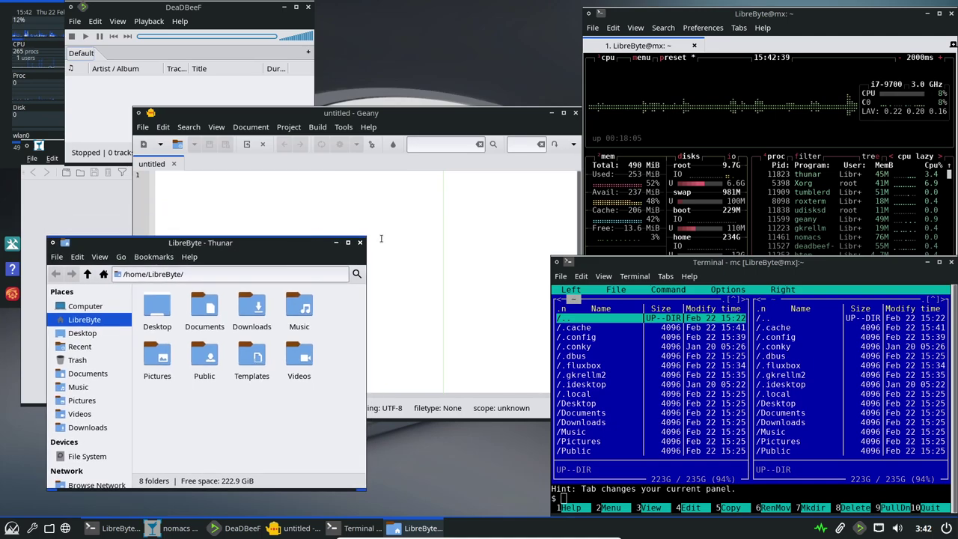